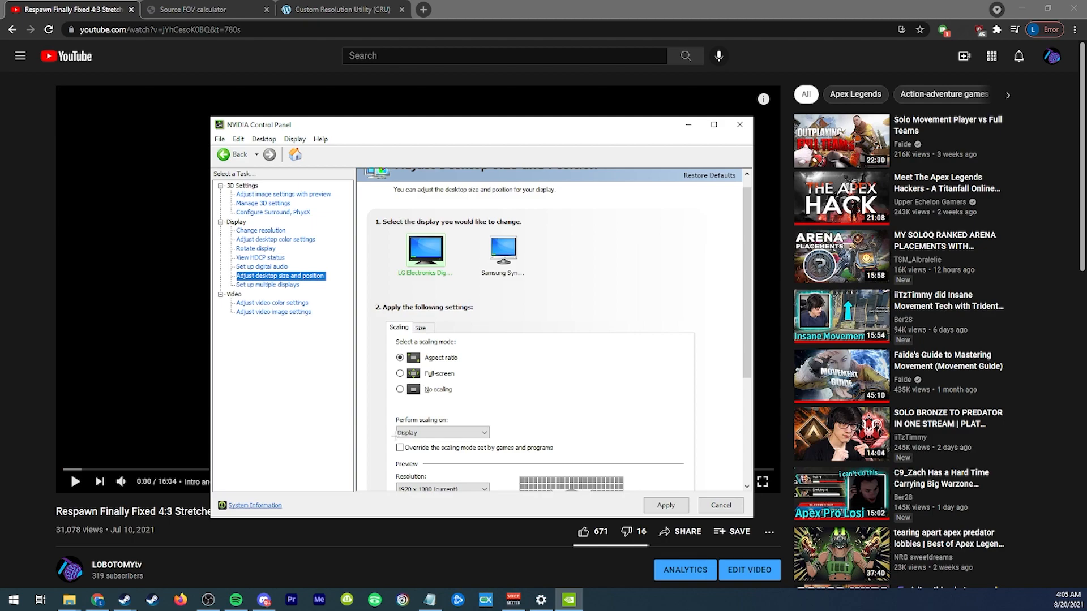
Review the scaling mode and preview settings under Adjust Desktop Size and Position in NVIDIA Control Panel, and close it.
{"action": "left_click", "coordinate": [732, 505]}
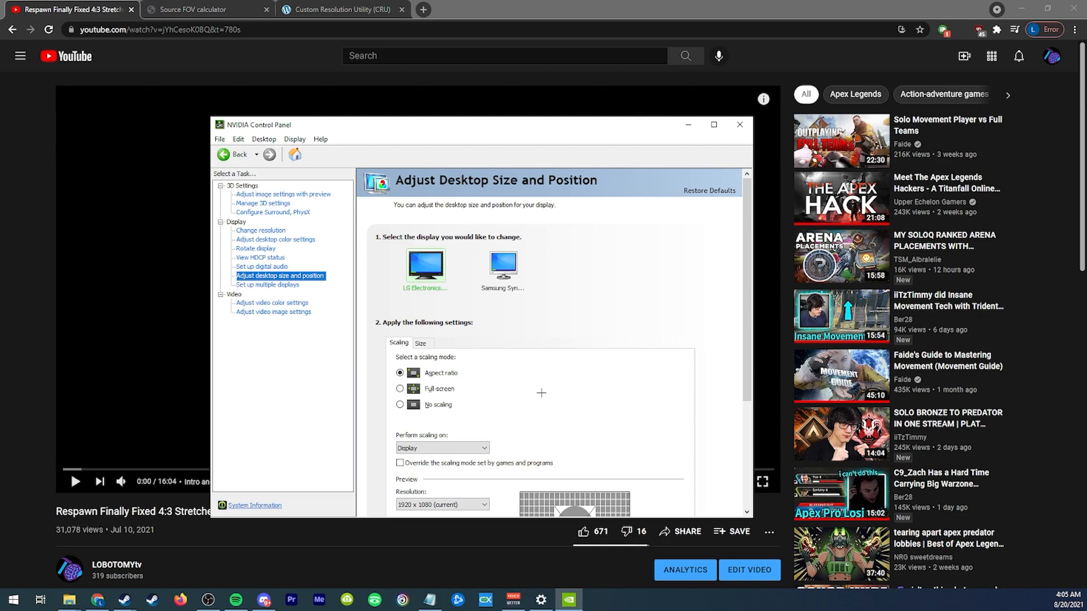
{"action": "left_click", "coordinate": [740, 125]}
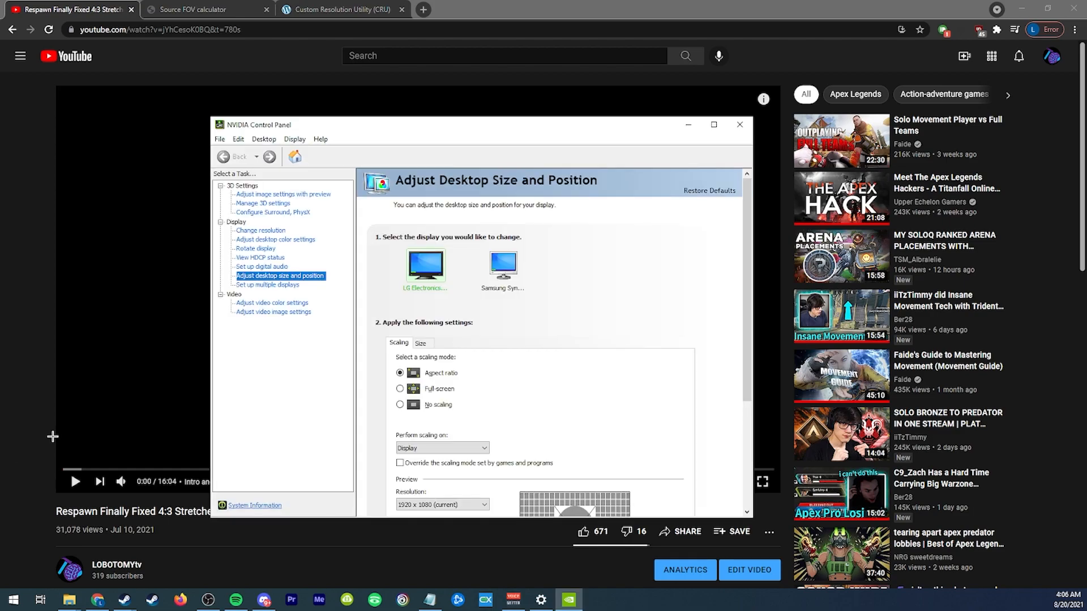
{"action": "scroll", "coordinate": [498, 382], "scroll_direction": "down", "scroll_amount": 1}
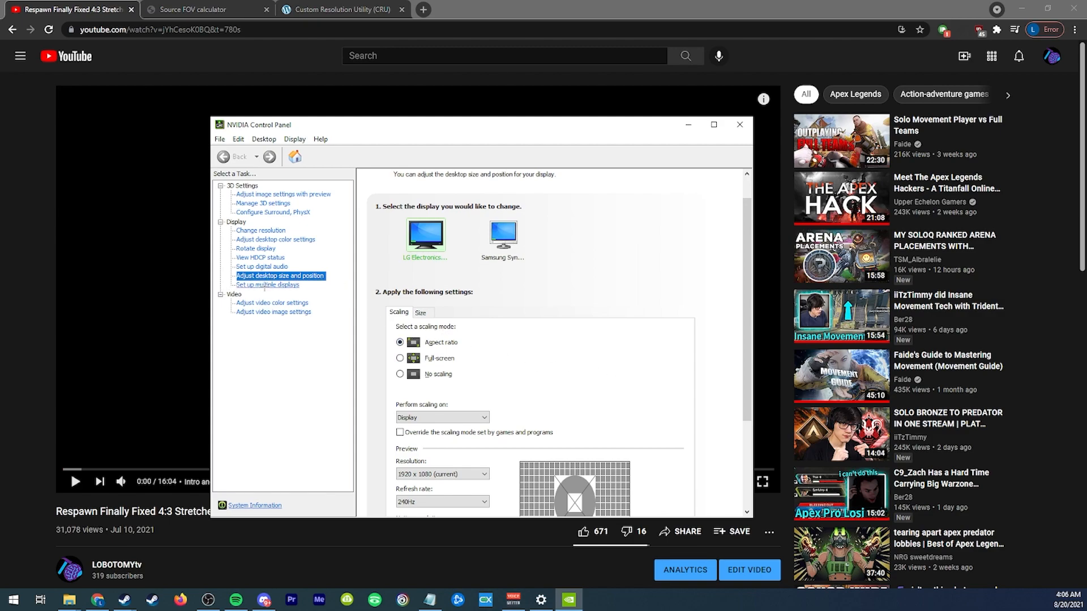
{"action": "scroll", "coordinate": [431, 346], "scroll_direction": "down", "scroll_amount": 1}
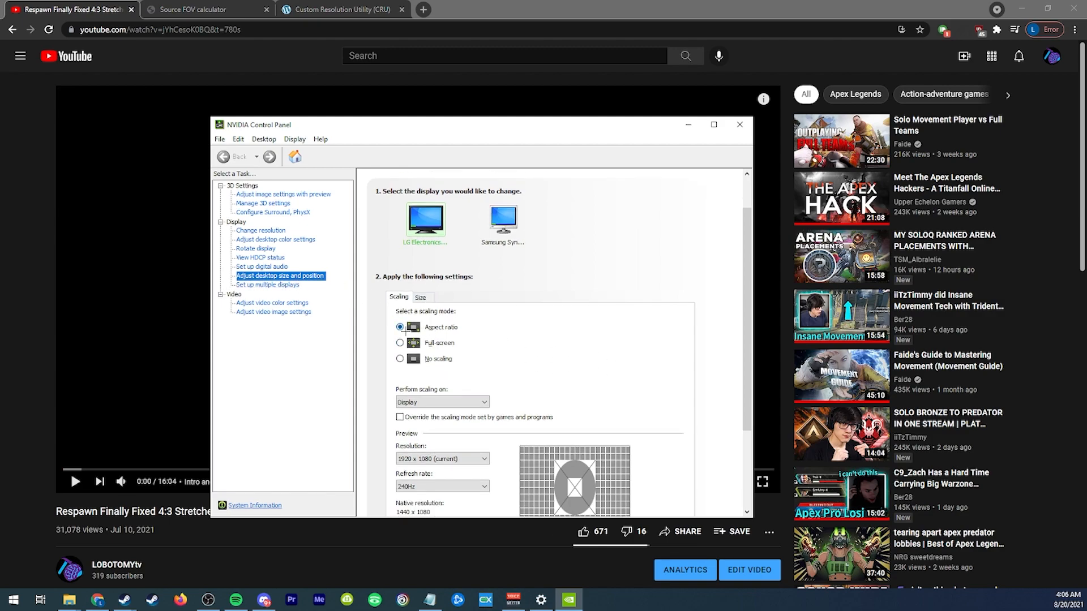
{"action": "scroll", "coordinate": [407, 320], "scroll_direction": "down", "scroll_amount": 3}
{"action": "scroll", "coordinate": [644, 388], "scroll_direction": "down", "scroll_amount": 2}
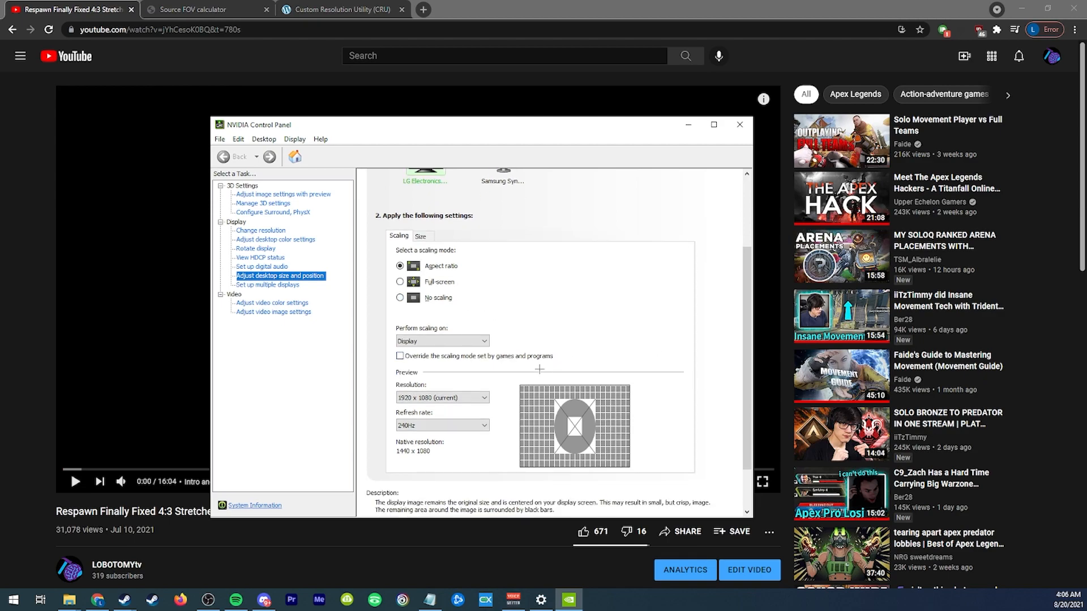
{"action": "scroll", "coordinate": [617, 487], "scroll_direction": "up", "scroll_amount": 5}
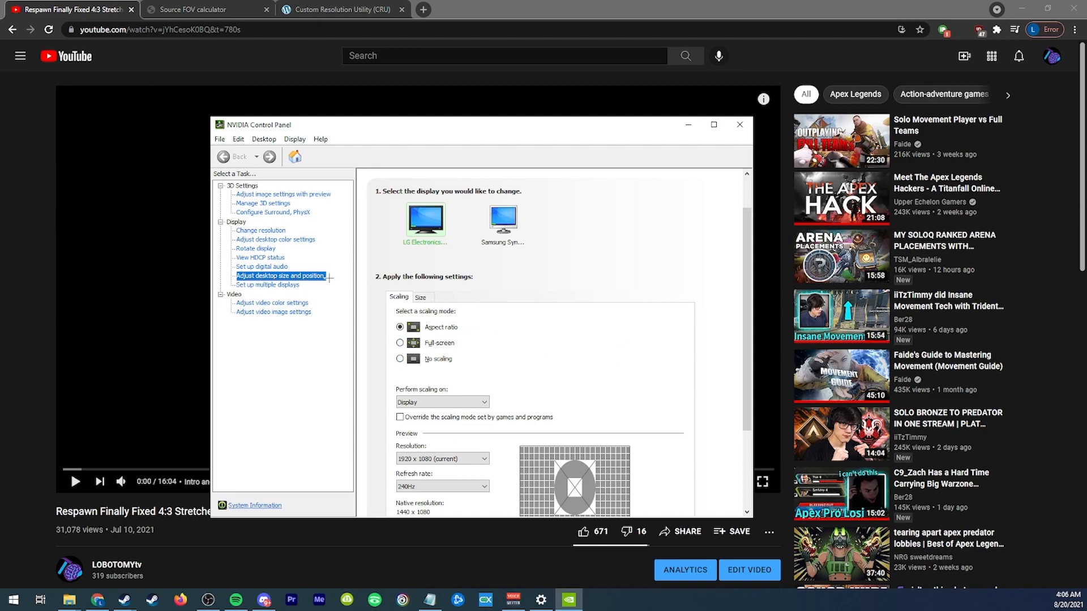
{"action": "left_click", "coordinate": [739, 125]}
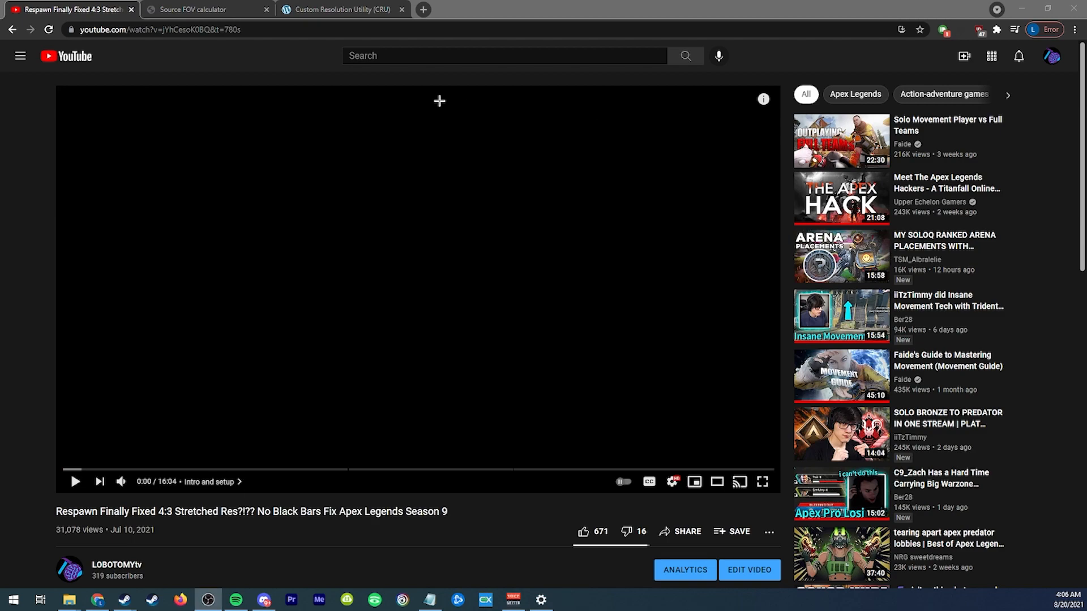
Switch to the Custom Resolution Utility (CRU) forum page and look over its download section.
{"action": "left_click", "coordinate": [328, 10]}
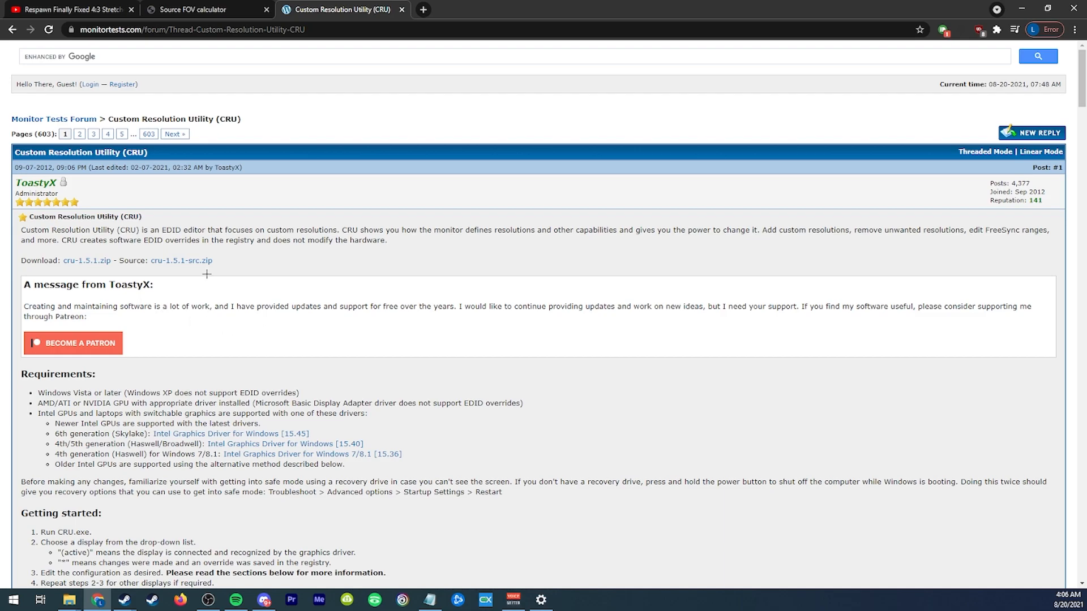
{"action": "scroll", "coordinate": [235, 249], "scroll_direction": "down", "scroll_amount": 2}
{"action": "scroll", "coordinate": [244, 260], "scroll_direction": "up", "scroll_amount": 2}
Open the cru-1.5.1 folder in File Explorer and launch CRU.exe.
{"action": "left_click", "coordinate": [69, 600]}
{"action": "left_click", "coordinate": [186, 508]}
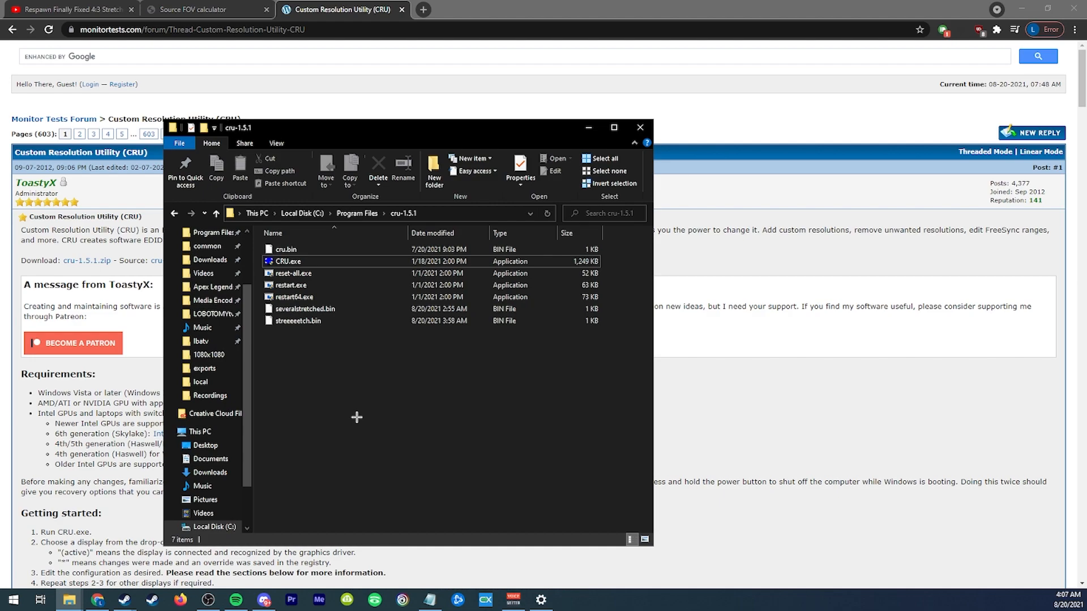
{"action": "key", "text": "super"}
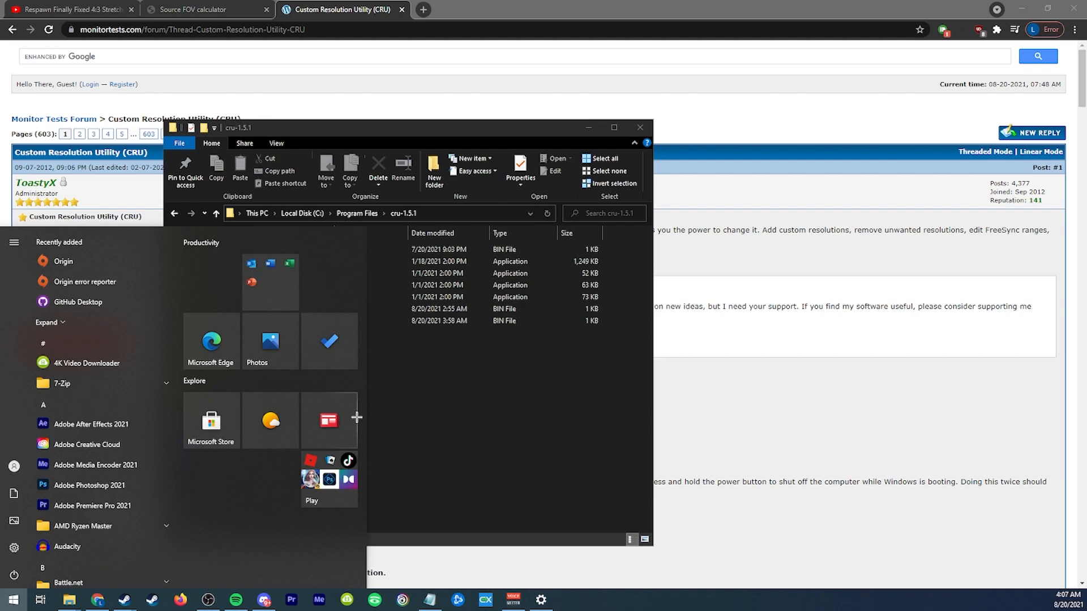
{"action": "key", "text": "super"}
{"action": "left_click", "coordinate": [356, 417]}
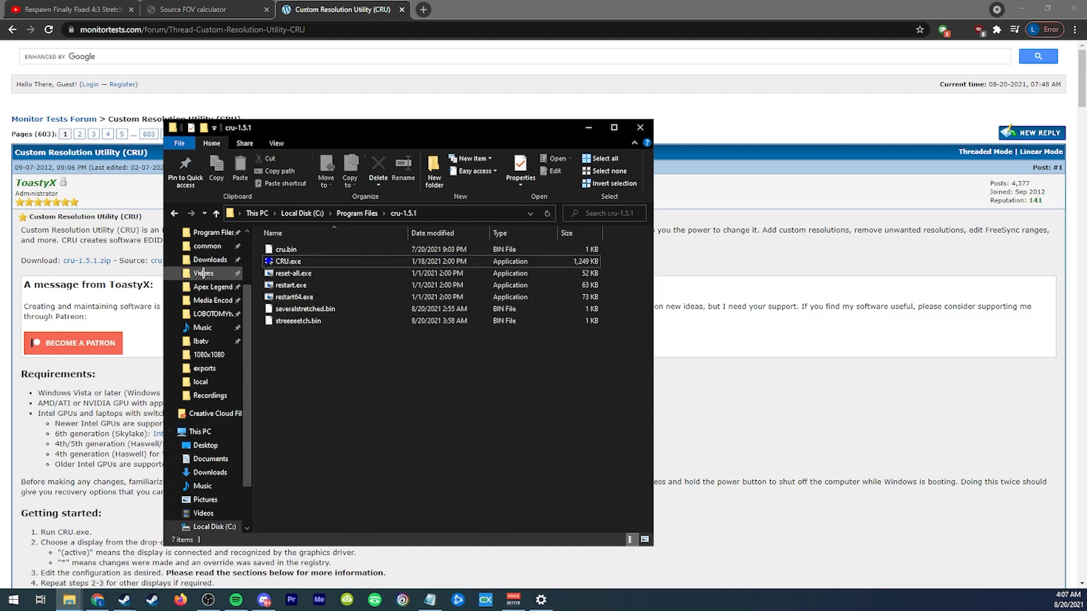
{"action": "double_click", "coordinate": [279, 261]}
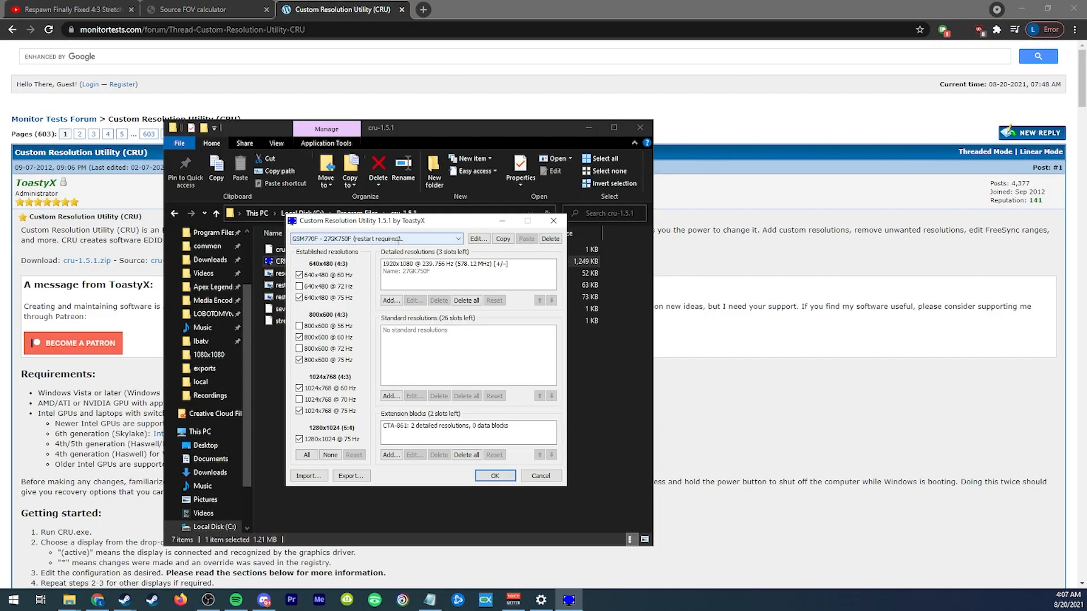
Compare the resolution lists of the different GSM770F - 27GK750F display entries.
{"action": "left_click", "coordinate": [419, 238]}
{"action": "left_click", "coordinate": [420, 237]}
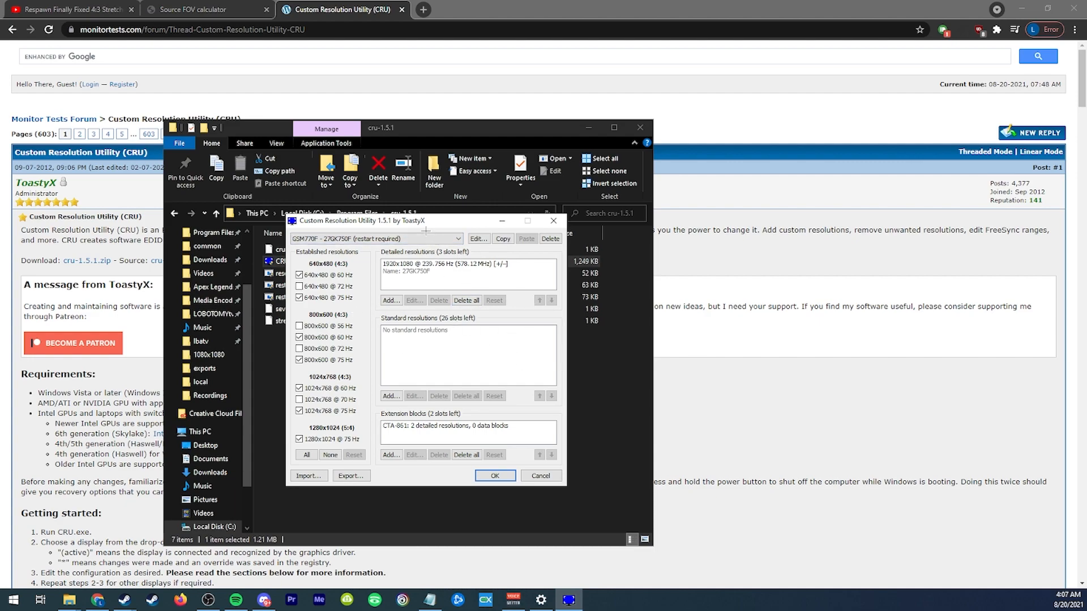
{"action": "left_click", "coordinate": [426, 237]}
{"action": "left_click", "coordinate": [419, 264]}
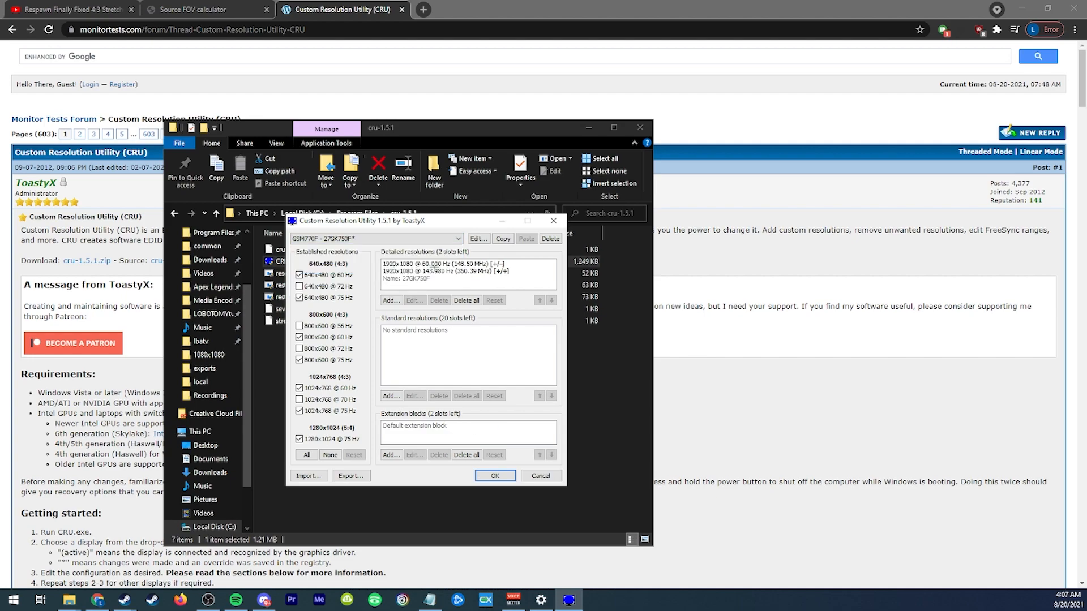
{"action": "left_click", "coordinate": [422, 238]}
{"action": "left_click", "coordinate": [396, 276]}
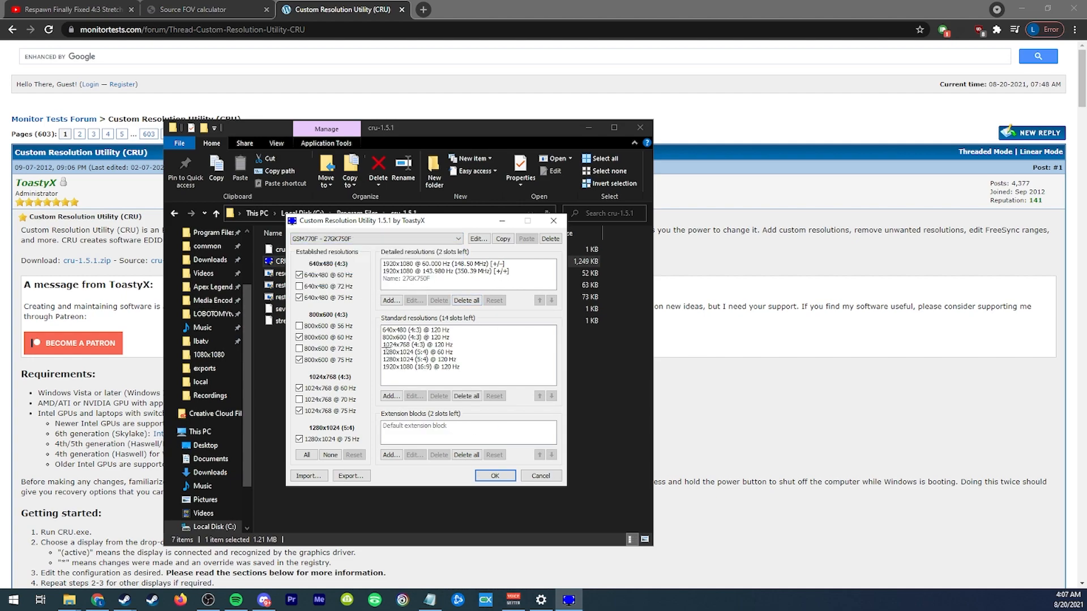
{"action": "left_click", "coordinate": [376, 238]}
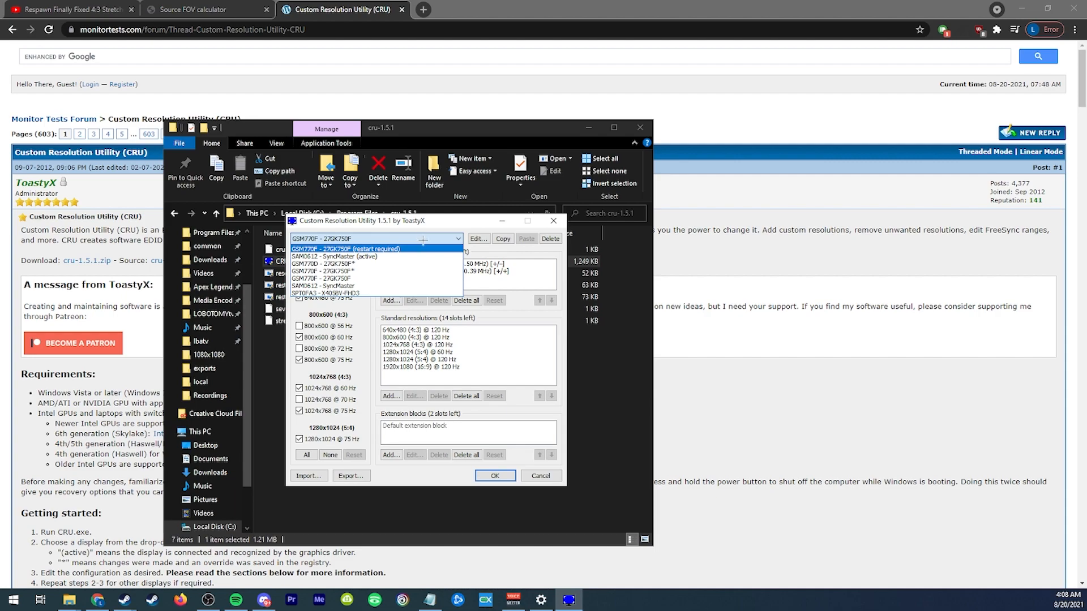
{"action": "left_click", "coordinate": [392, 237]}
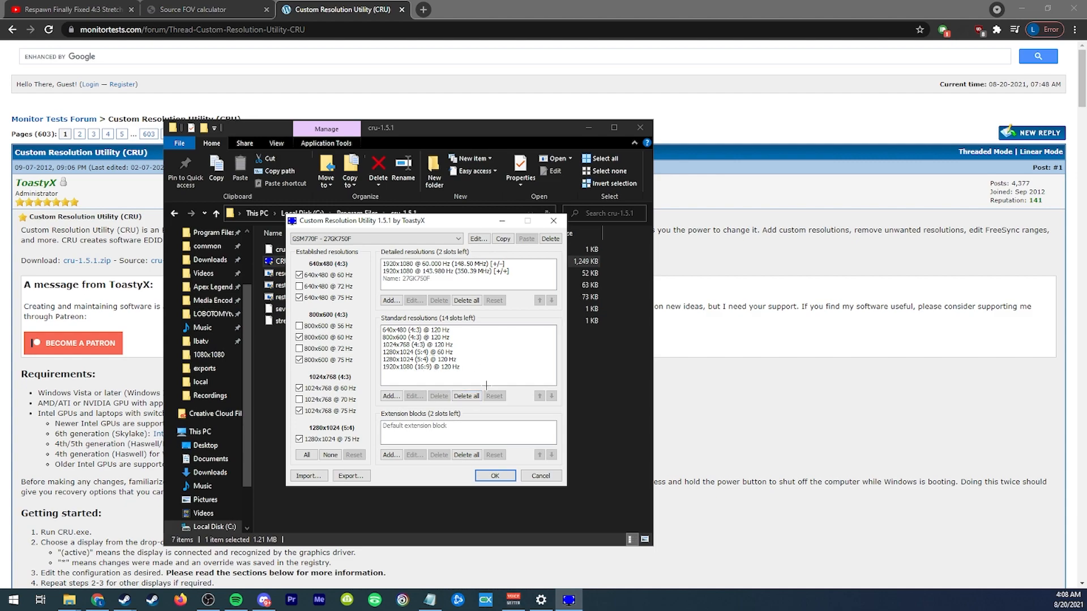
Check the GSM770D - 27GK750F display entry and return to GSM770F - 27GK750F (restart required).
{"action": "left_click", "coordinate": [385, 238]}
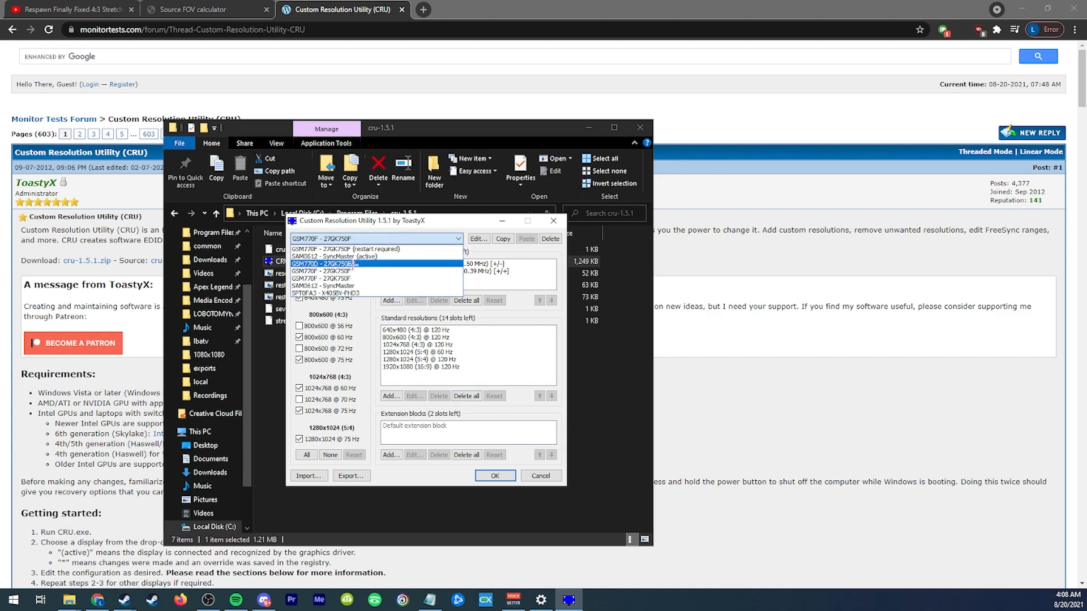
{"action": "left_click", "coordinate": [371, 263]}
{"action": "left_click", "coordinate": [396, 238]}
{"action": "left_click", "coordinate": [397, 236]}
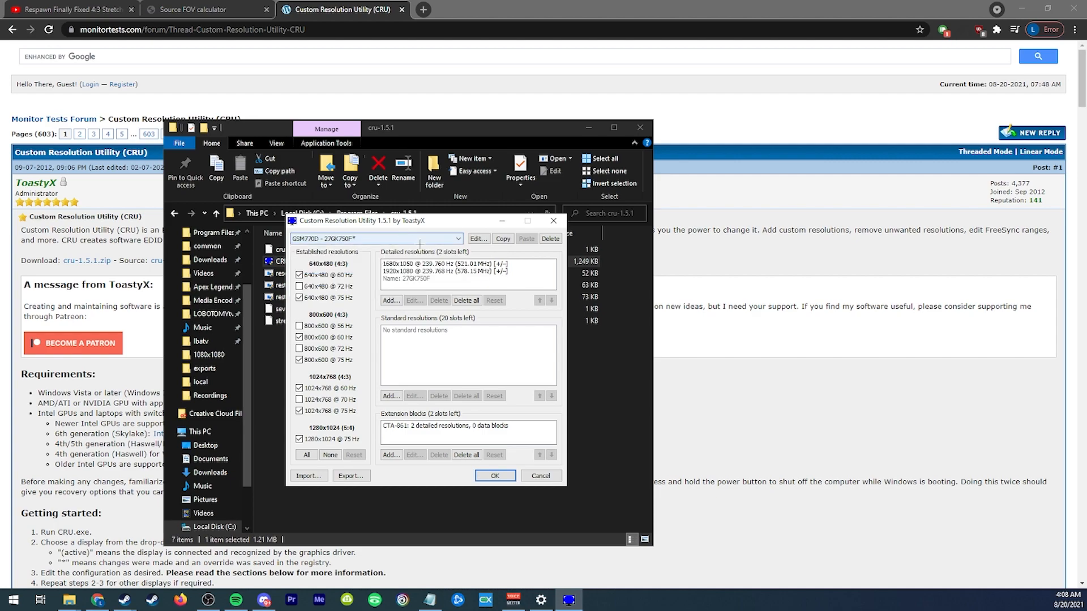
{"action": "left_click", "coordinate": [425, 236]}
{"action": "left_click", "coordinate": [408, 250]}
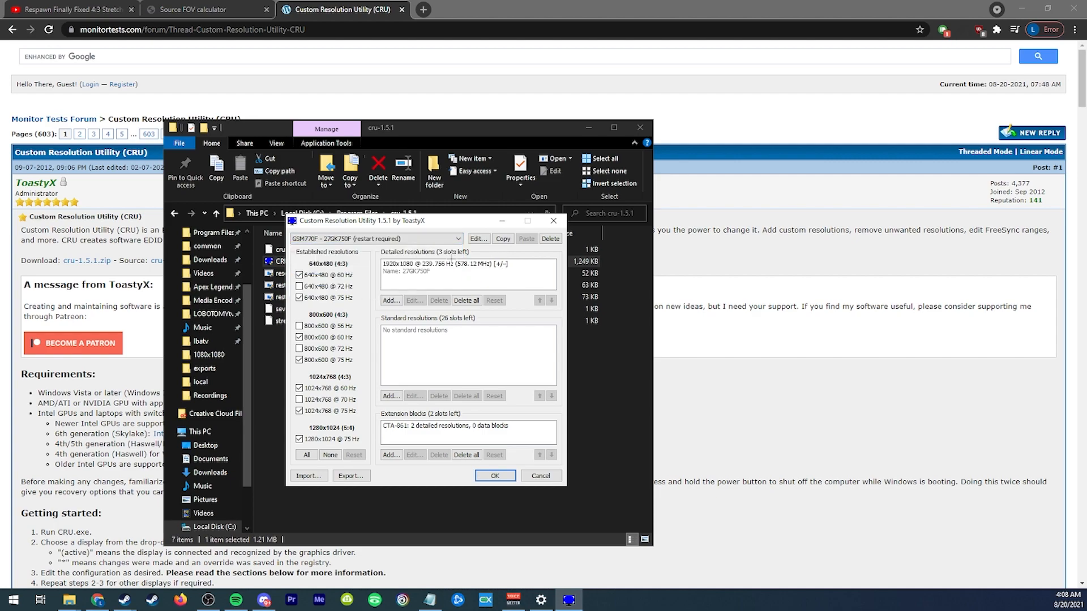
Start adding a detailed resolution with 1440 horizontal active pixels by 1080 vertical lines.
{"action": "left_click", "coordinate": [447, 264]}
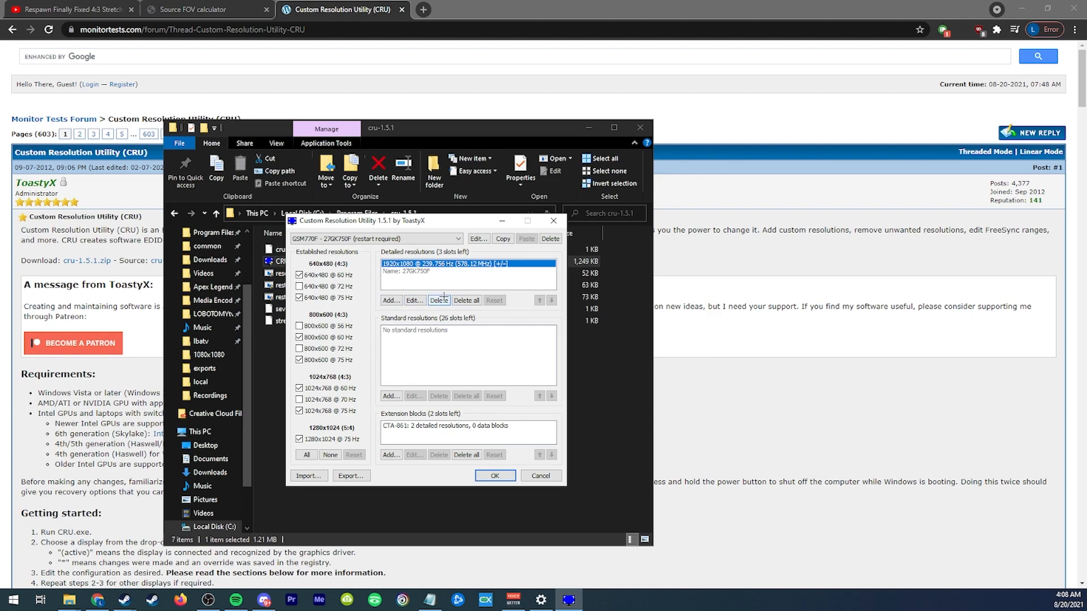
{"action": "left_click", "coordinate": [393, 301]}
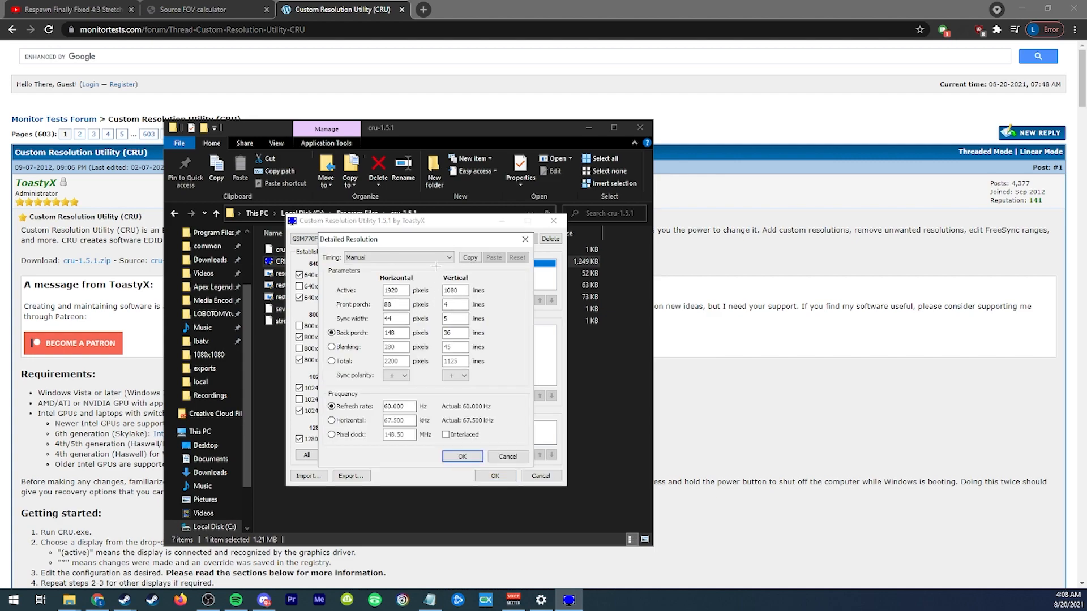
{"action": "left_click_drag", "start_coordinate": [438, 239], "coordinate": [481, 240]}
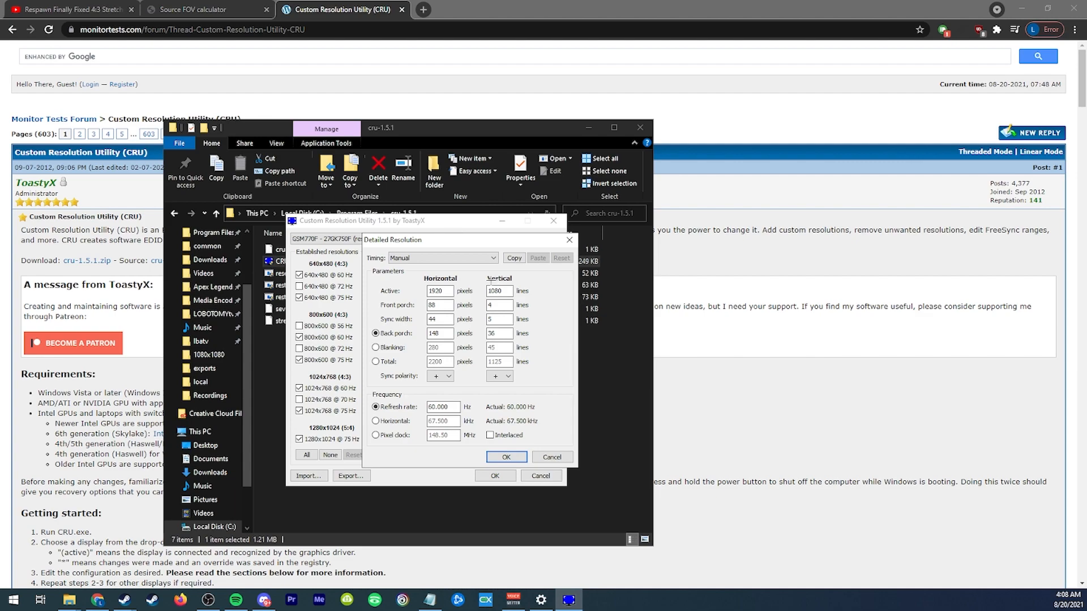
{"action": "double_click", "coordinate": [450, 295]}
{"action": "type", "text": "11"}
{"action": "type", "text": "440"}
Set the refresh rate of the 1440x1080 resolution to 239.762 Hz and accept the new detailed resolution.
{"action": "left_click", "coordinate": [446, 406]}
{"action": "left_click_drag", "start_coordinate": [462, 407], "coordinate": [422, 412]}
{"action": "type", "text": "239"}
{"action": "key", "text": "Return"}
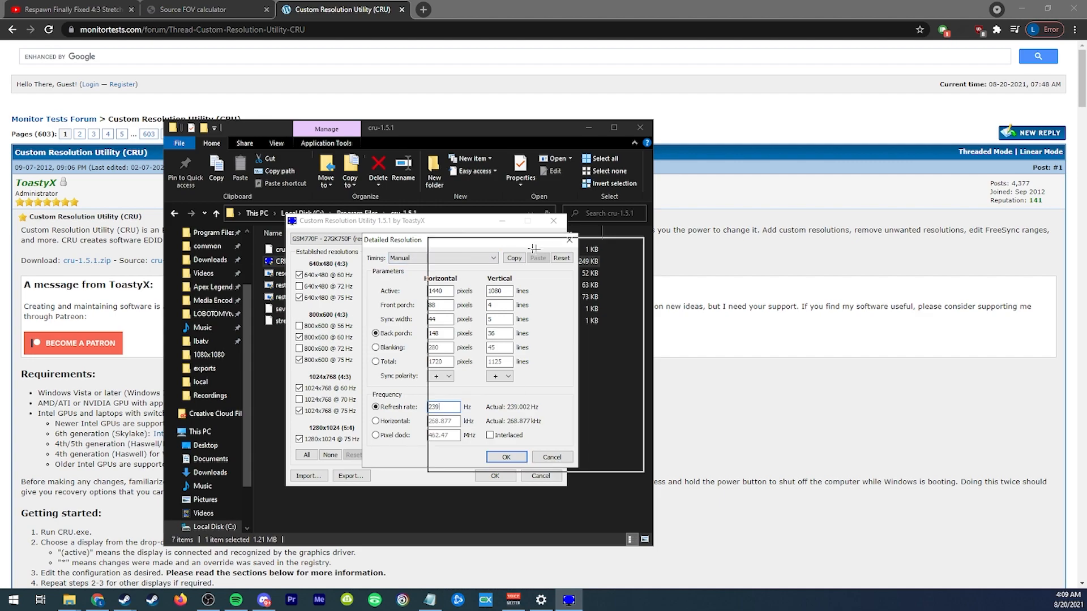
{"action": "double_click", "coordinate": [435, 264]}
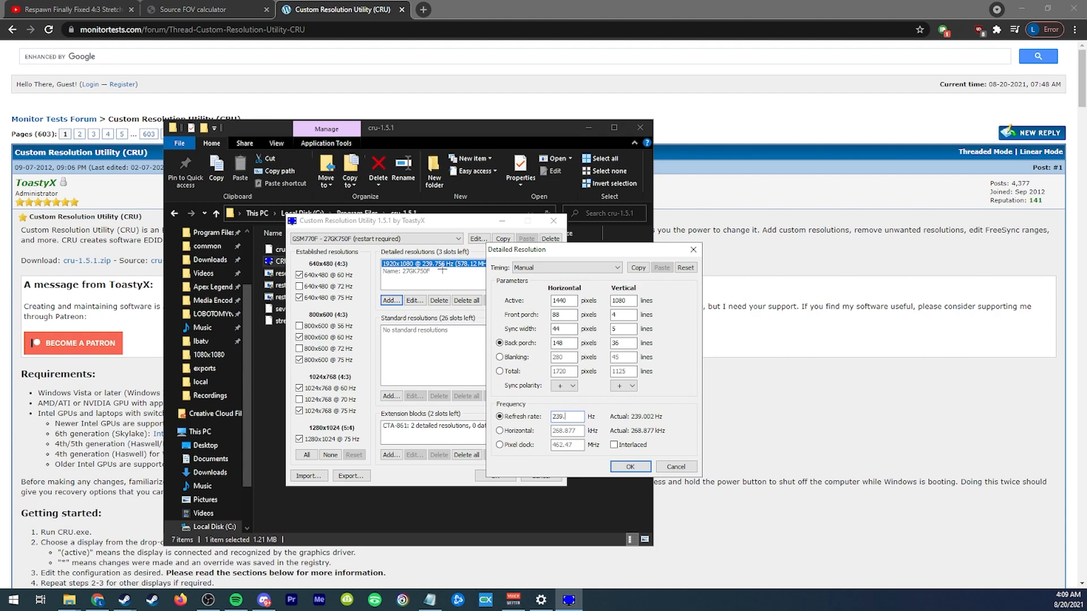
{"action": "type", "text": "1"}
{"action": "left_click", "coordinate": [637, 469]}
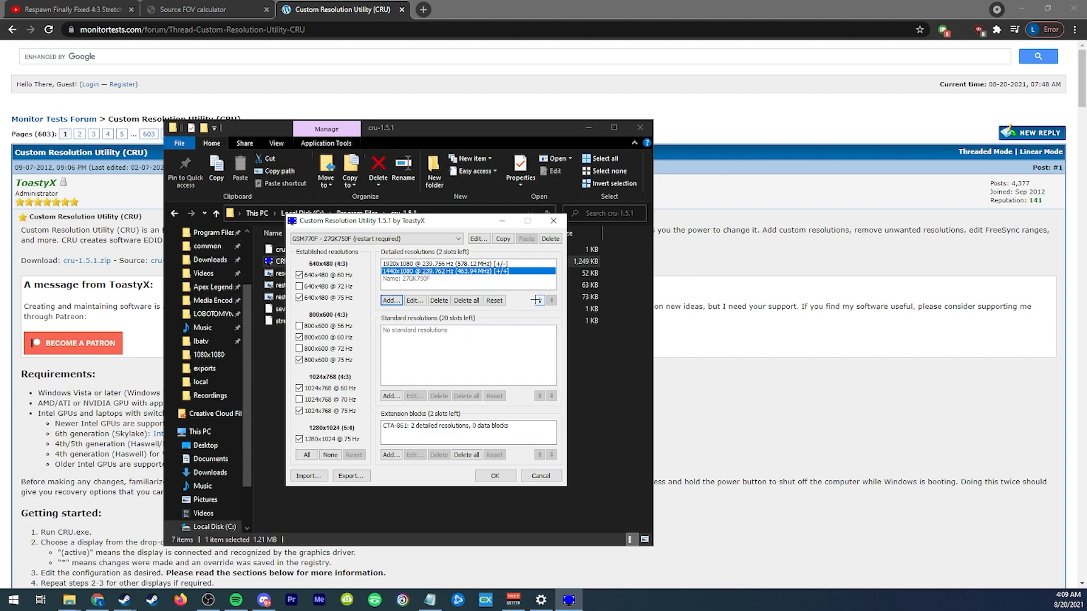
Save 1440x1080 as the first detailed resolution and restart the graphics driver with restart.exe.
{"action": "left_click", "coordinate": [539, 300]}
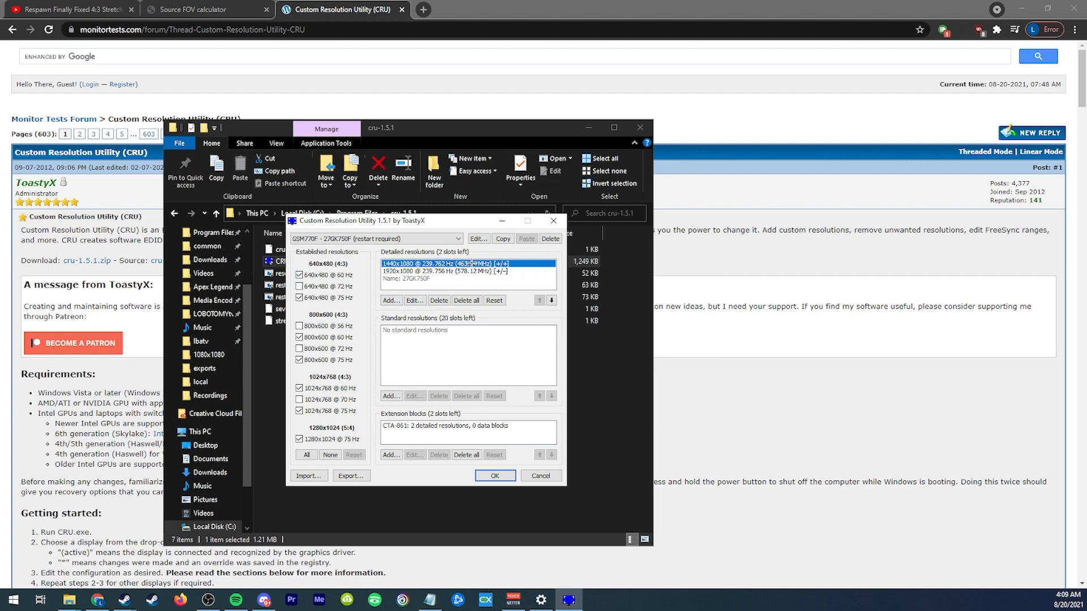
{"action": "left_click", "coordinate": [495, 475]}
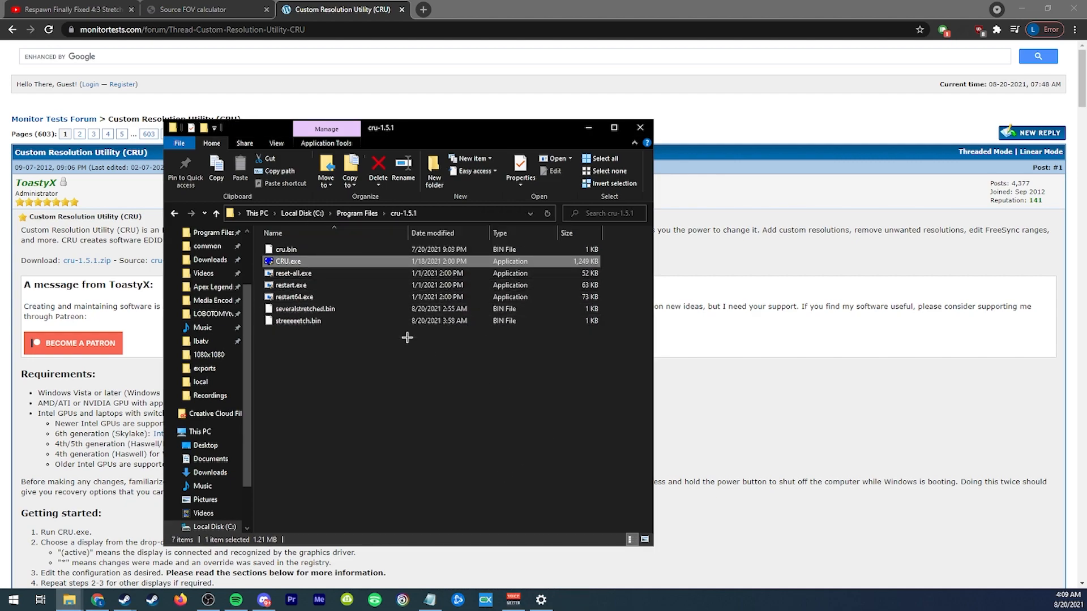
{"action": "double_click", "coordinate": [290, 285]}
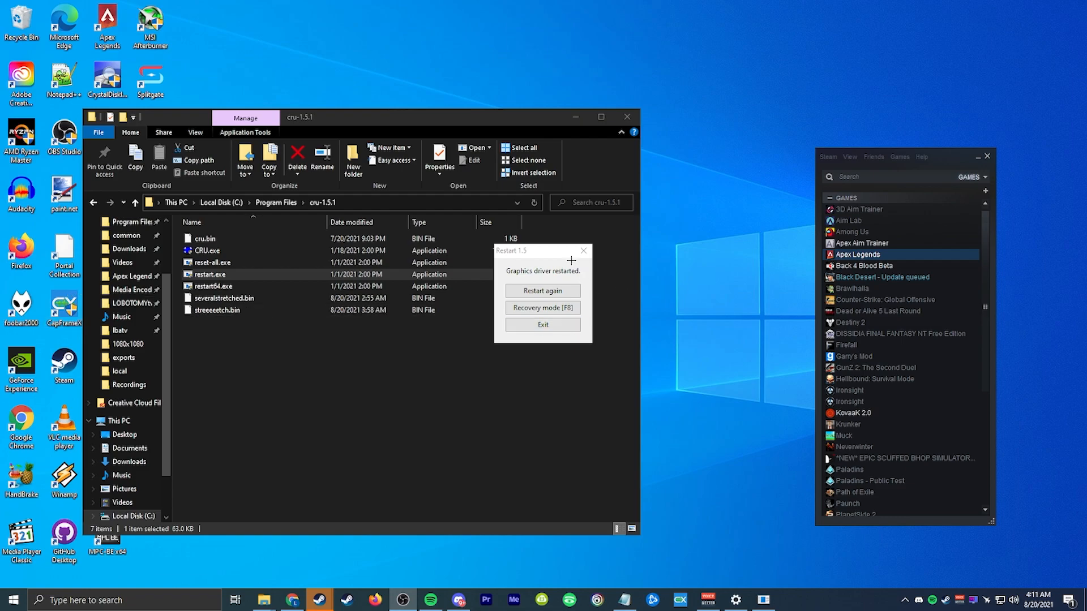
{"action": "left_click_drag", "start_coordinate": [537, 254], "coordinate": [503, 236]}
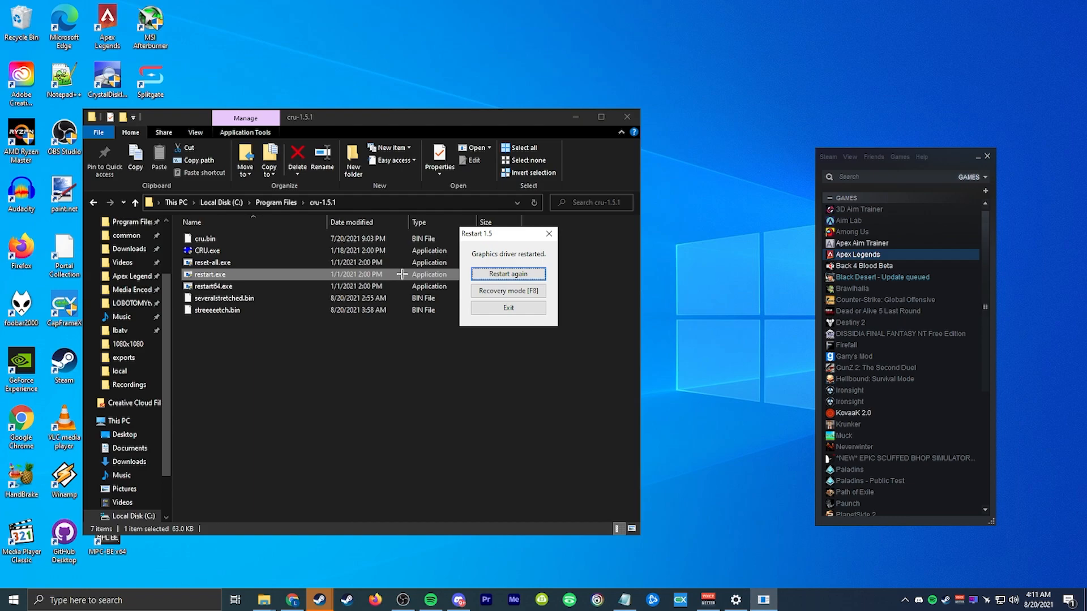
Reopen CRU.exe to check the detailed resolutions of the active 27GK750F display.
{"action": "double_click", "coordinate": [222, 262]}
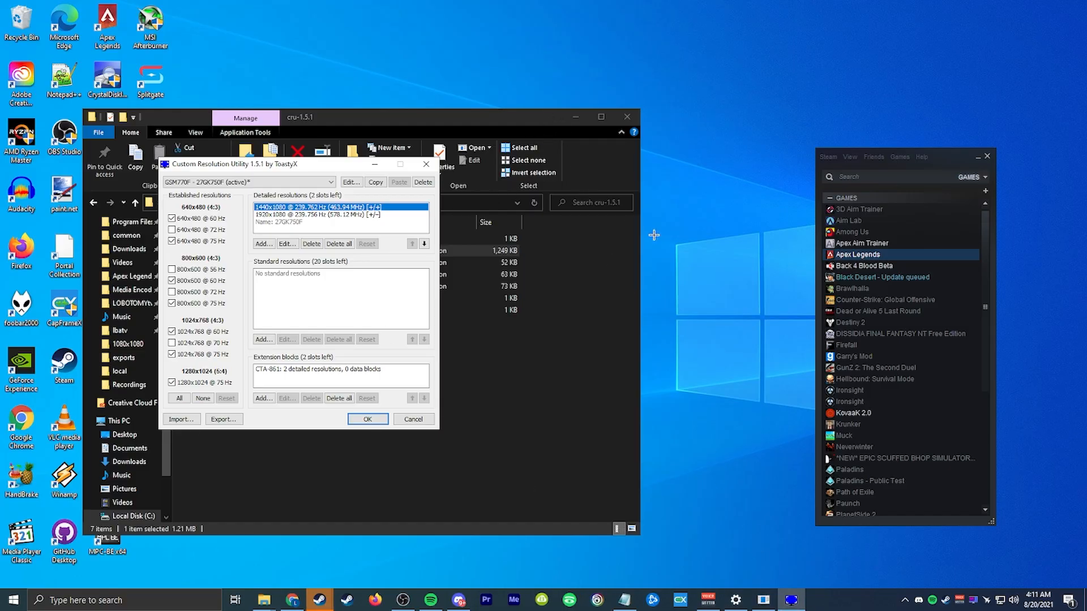
{"action": "mouse_move", "coordinate": [641, 237]}
{"action": "left_mouse_down"}
{"action": "mouse_move", "coordinate": [510, 234]}
{"action": "mouse_move", "coordinate": [627, 242]}
{"action": "left_mouse_up"}
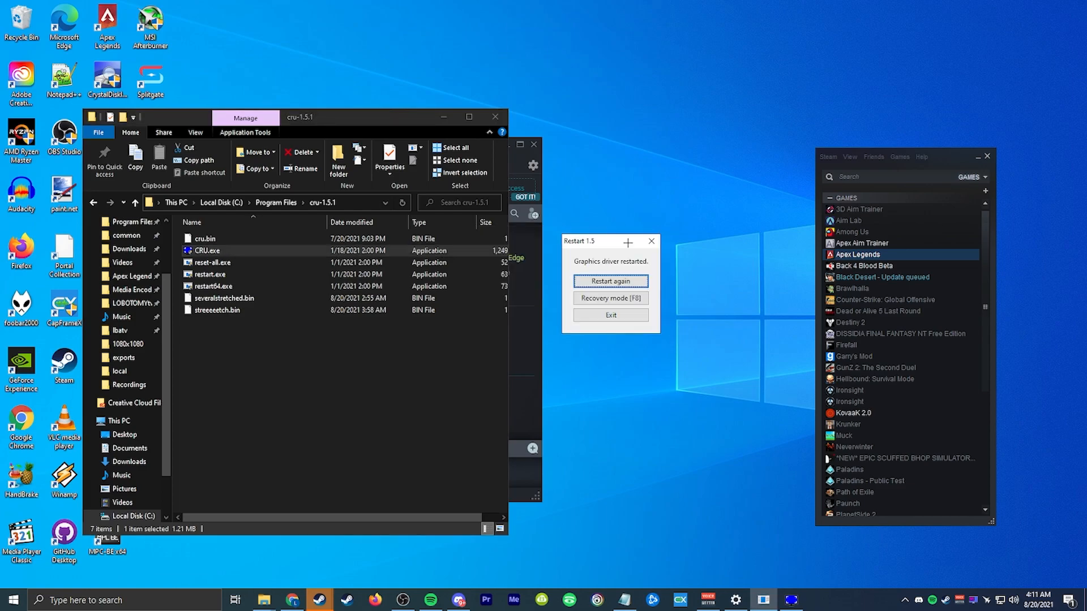
Close the two open Steam windows and reposition the Restart 1.5 dialog near the cru-1.5.1 folder window.
{"action": "left_click", "coordinate": [534, 144]}
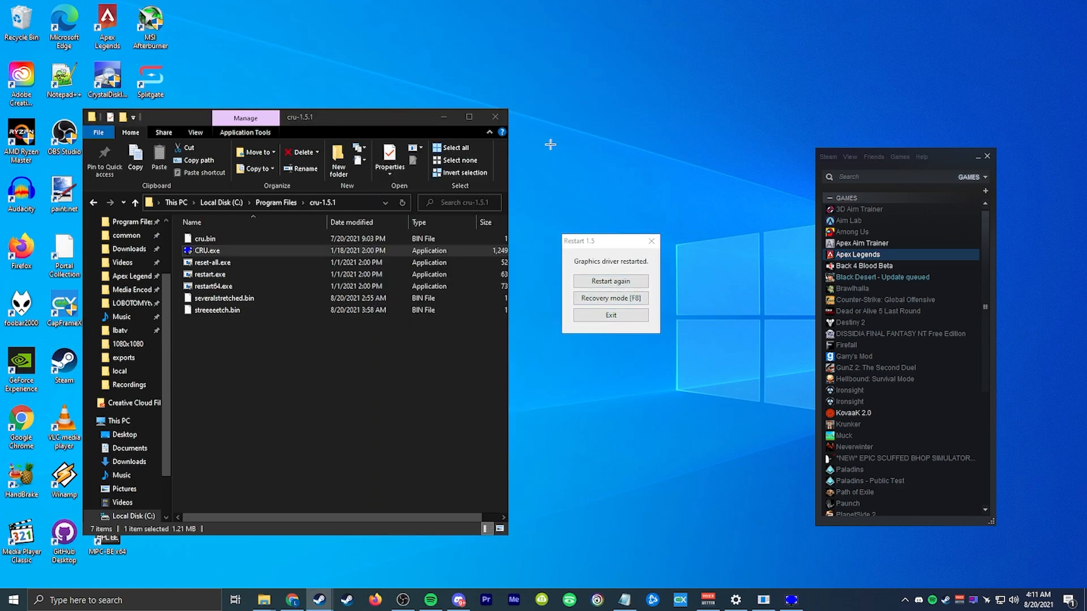
{"action": "left_click", "coordinate": [987, 156]}
{"action": "left_click_drag", "start_coordinate": [623, 243], "coordinate": [548, 238]}
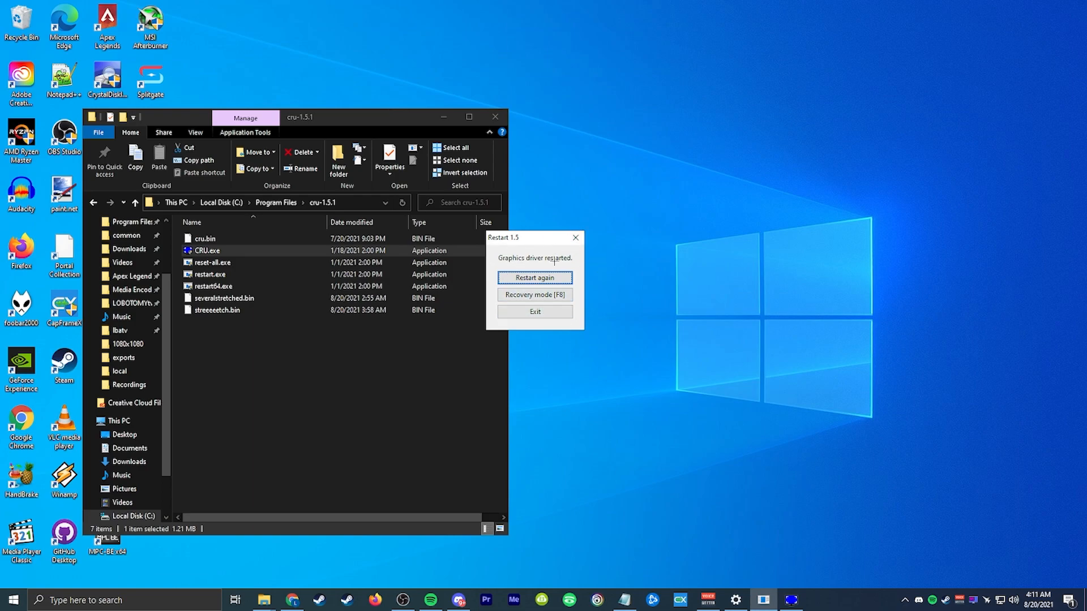
{"action": "left_click_drag", "start_coordinate": [532, 235], "coordinate": [545, 245]}
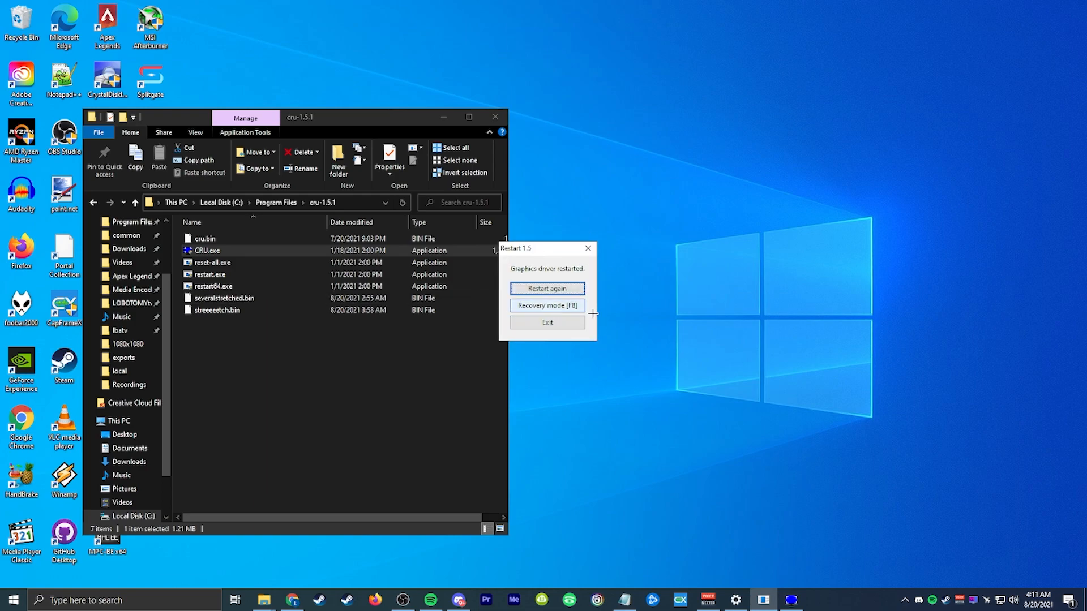
Close the Restart 1.5 dialog and open the Windows display settings.
{"action": "left_click", "coordinate": [587, 250]}
{"action": "left_click_drag", "start_coordinate": [392, 114], "coordinate": [447, 123]}
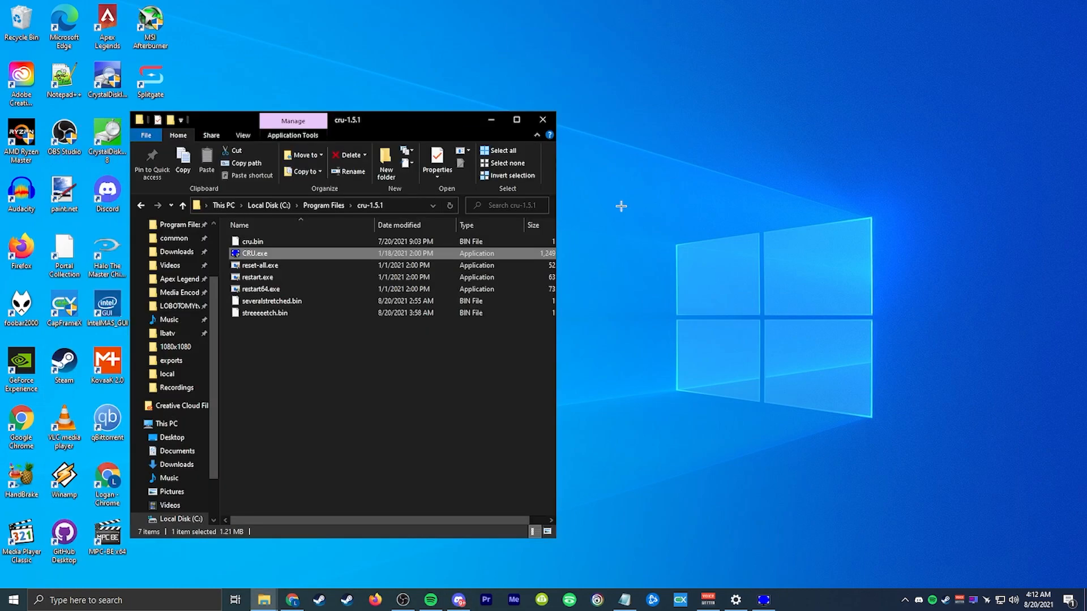
{"action": "right_click", "coordinate": [593, 213]}
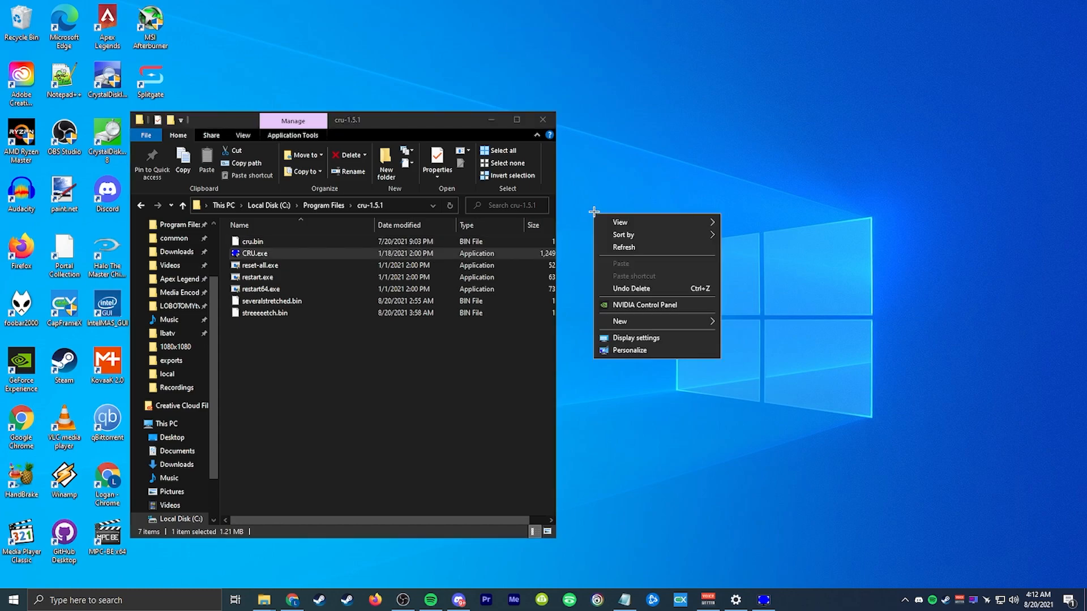
{"action": "left_click", "coordinate": [643, 336]}
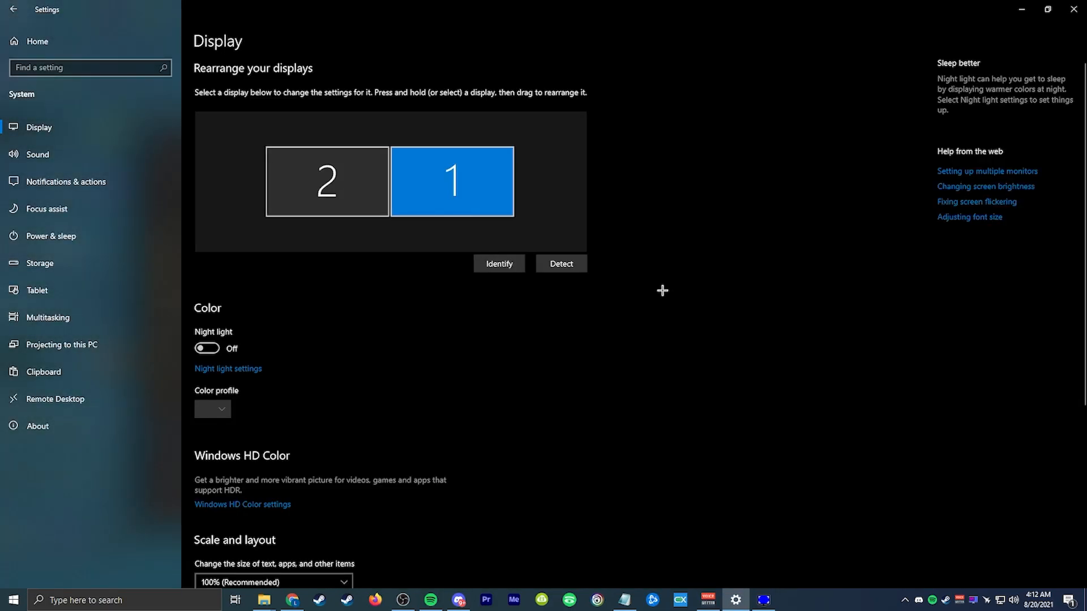
Examine the display resolutions offered for display 1 in the Scale and layout settings.
{"action": "scroll", "coordinate": [646, 300], "scroll_direction": "down", "scroll_amount": 5}
{"action": "scroll", "coordinate": [645, 287], "scroll_direction": "up", "scroll_amount": 5}
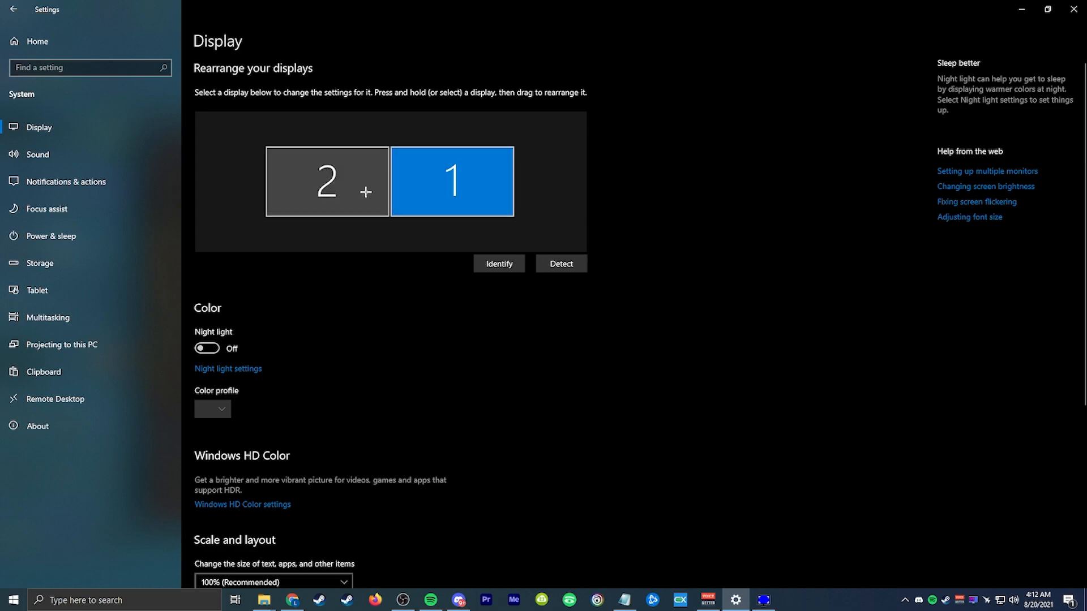
{"action": "scroll", "coordinate": [454, 204], "scroll_direction": "down", "scroll_amount": 5}
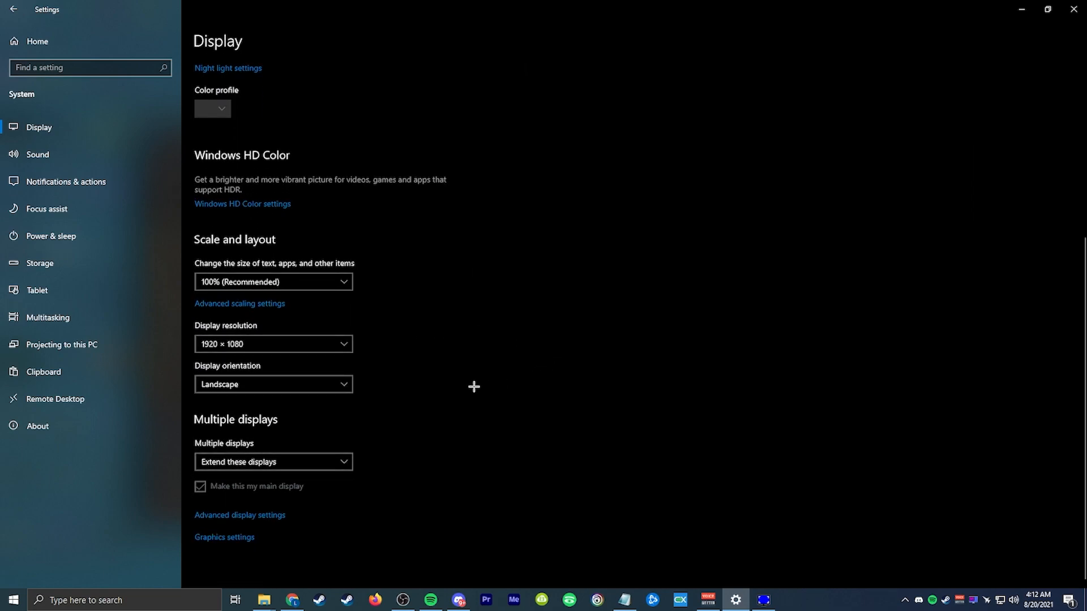
{"action": "scroll", "coordinate": [495, 381], "scroll_direction": "up", "scroll_amount": 5}
{"action": "scroll", "coordinate": [498, 209], "scroll_direction": "down", "scroll_amount": 3}
{"action": "scroll", "coordinate": [508, 210], "scroll_direction": "down", "scroll_amount": 2}
{"action": "left_click", "coordinate": [305, 345]}
{"action": "left_click", "coordinate": [437, 305]}
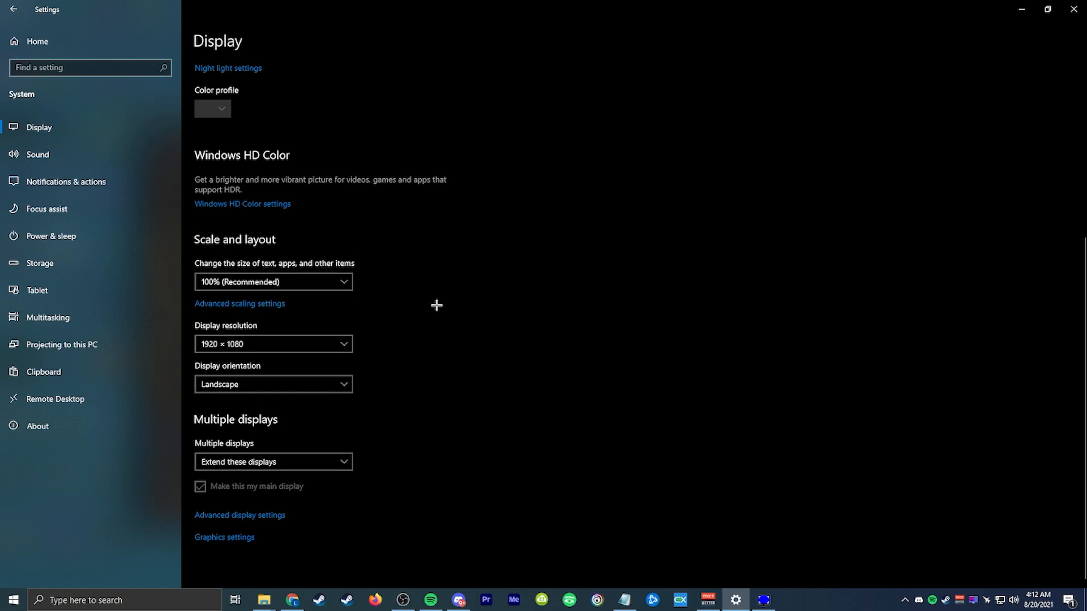
{"action": "left_click", "coordinate": [322, 345]}
{"action": "left_click", "coordinate": [447, 322]}
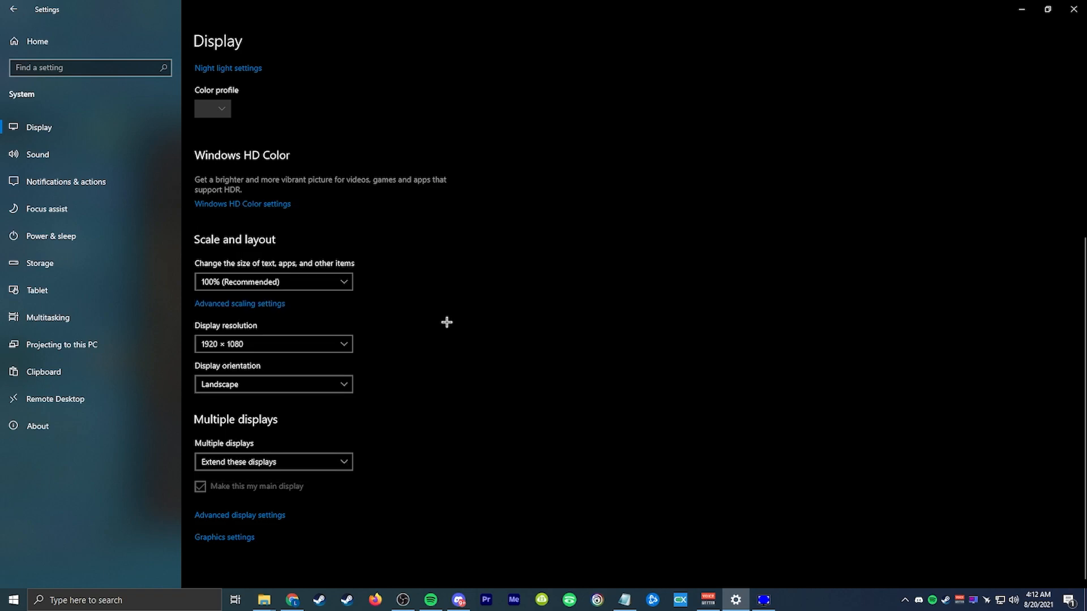
{"action": "left_click", "coordinate": [296, 346]}
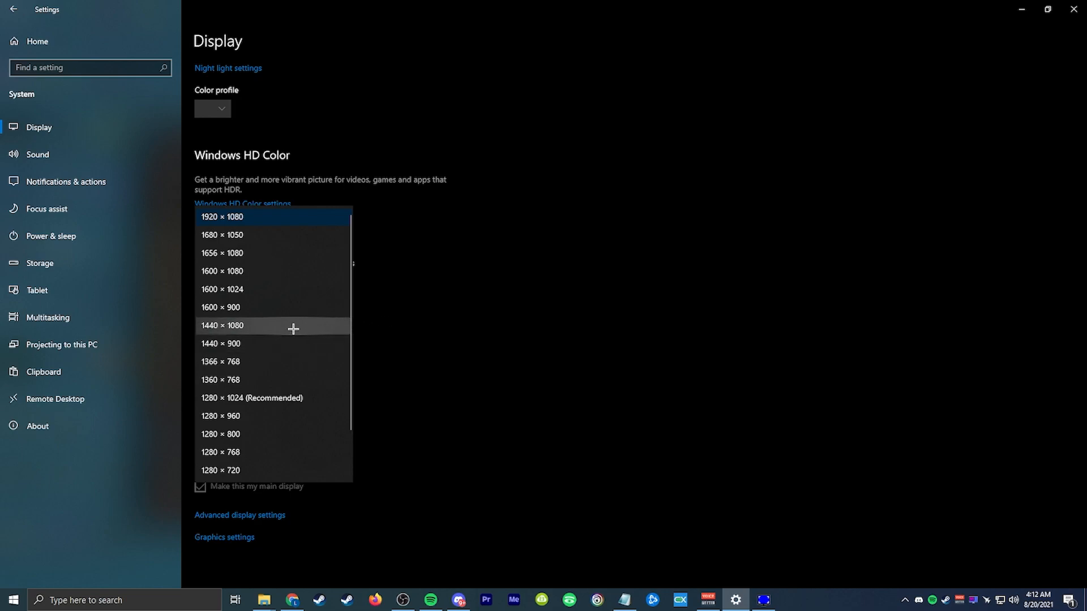
{"action": "left_click", "coordinate": [361, 315]}
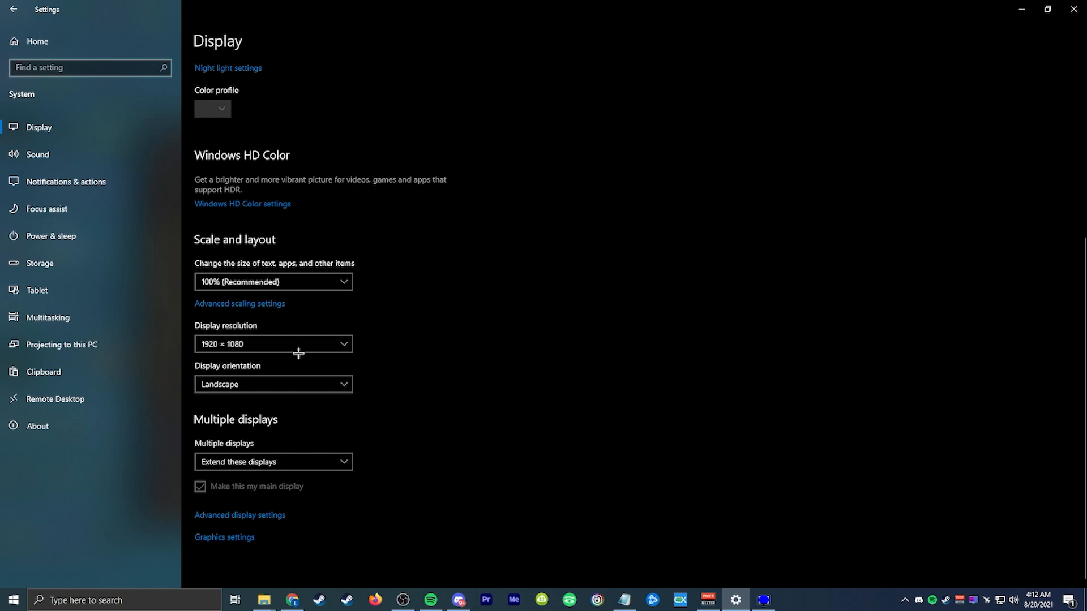
Set the display resolution of display 1 to 1440 × 1080 and keep the changes.
{"action": "left_click", "coordinate": [297, 353]}
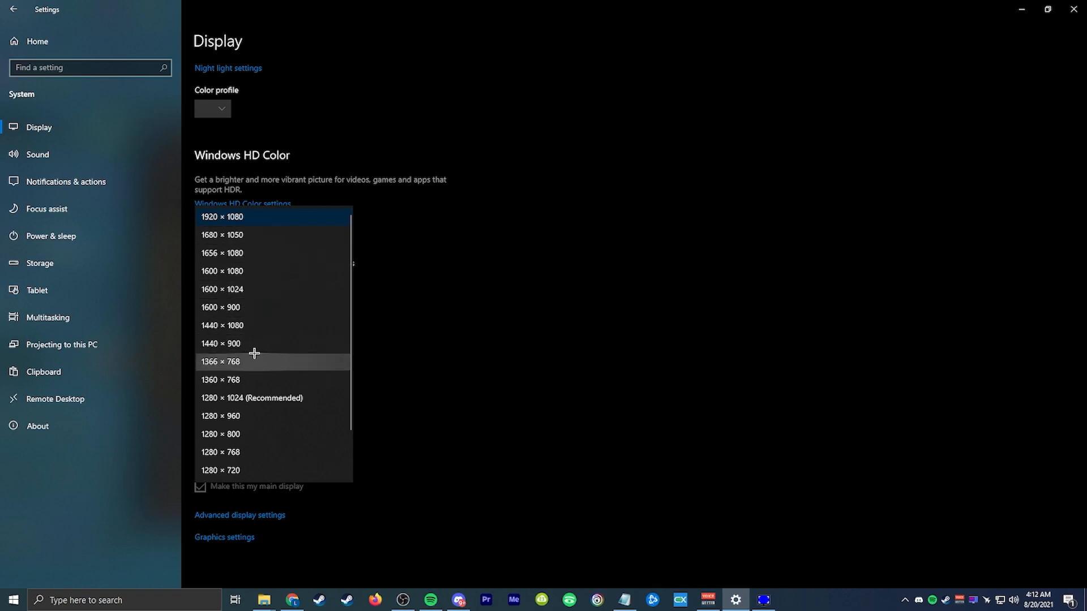
{"action": "left_click", "coordinate": [245, 324]}
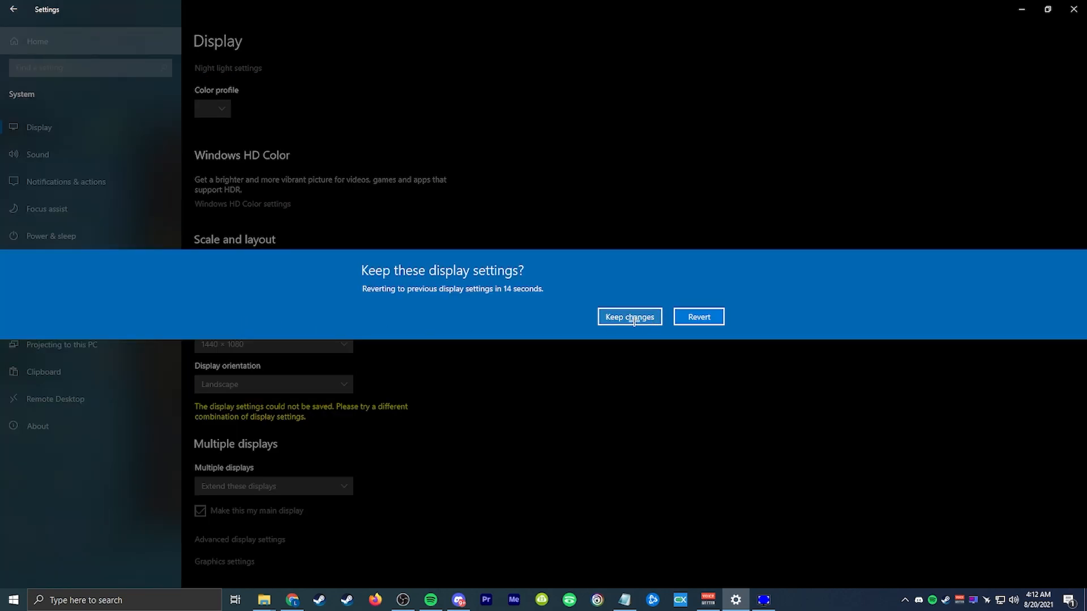
{"action": "left_click", "coordinate": [634, 319]}
{"action": "left_click", "coordinate": [269, 345]}
{"action": "left_click", "coordinate": [267, 347]}
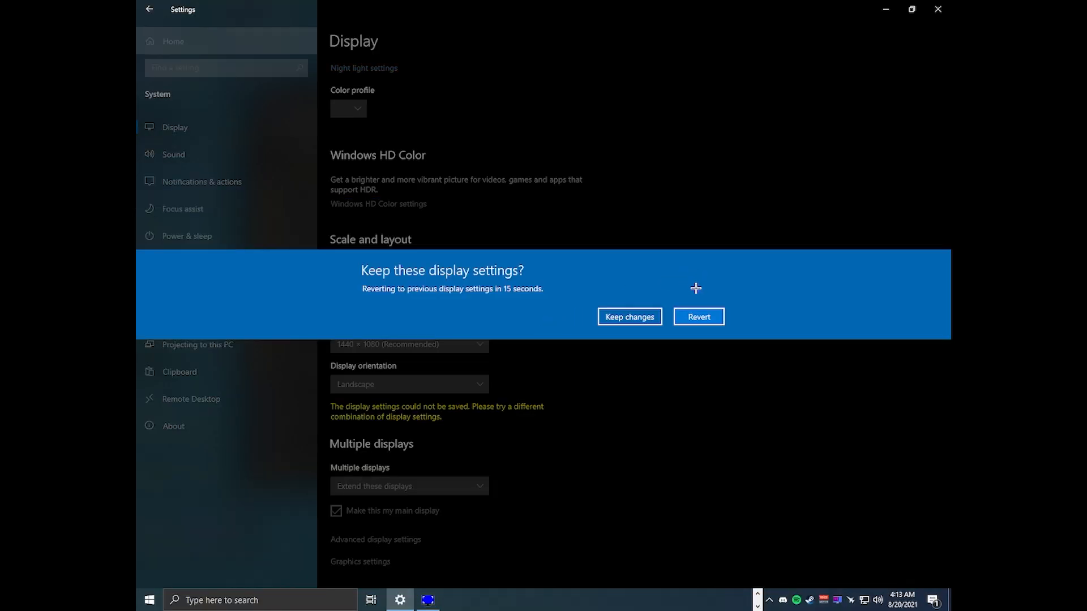
{"action": "left_click", "coordinate": [639, 315]}
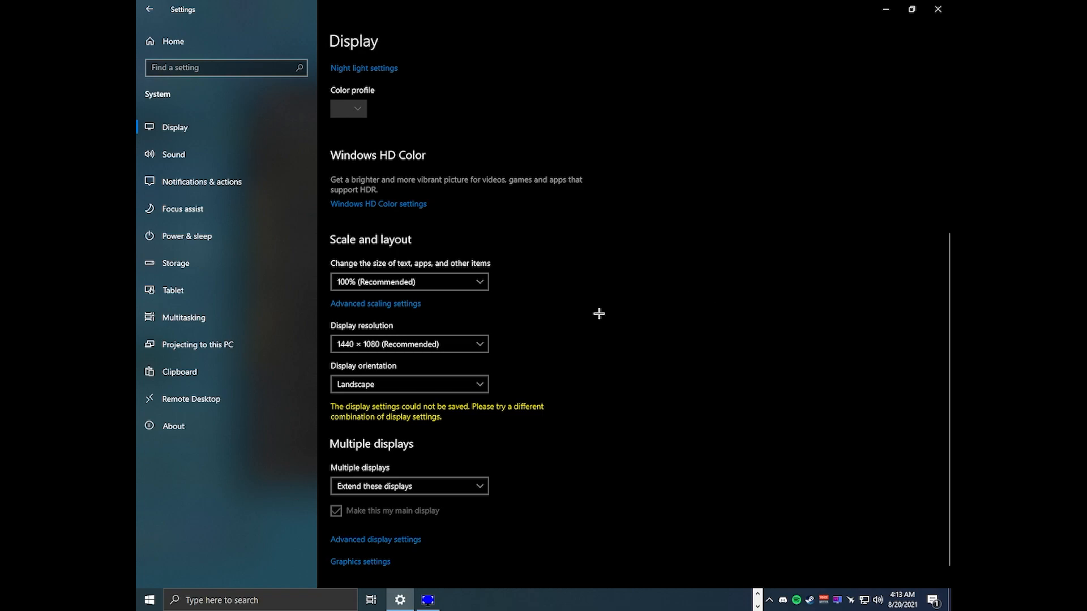
{"action": "left_click", "coordinate": [434, 344]}
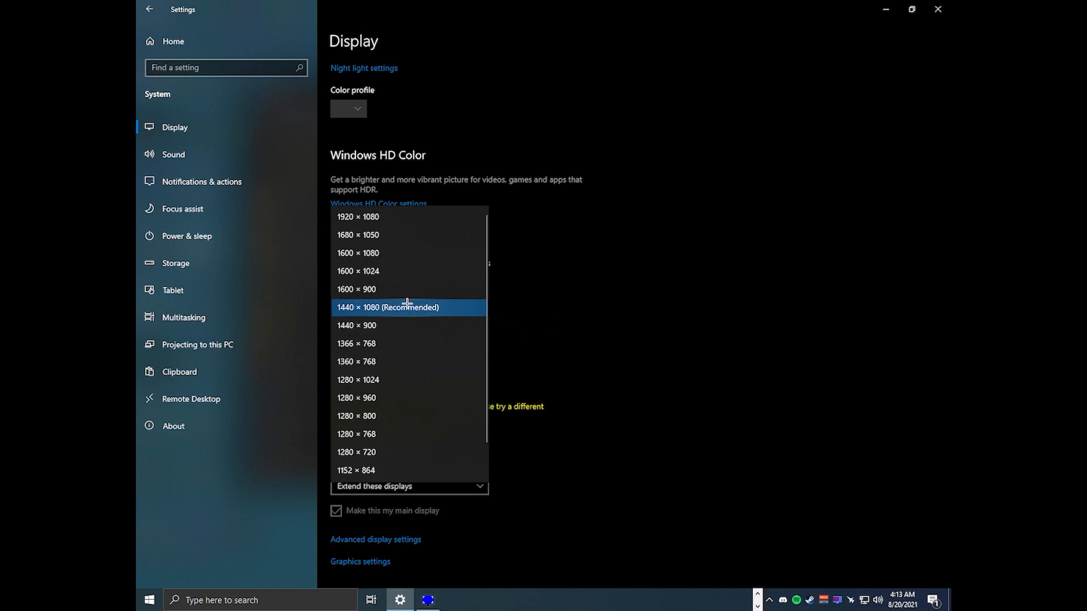
{"action": "left_click", "coordinate": [412, 307]}
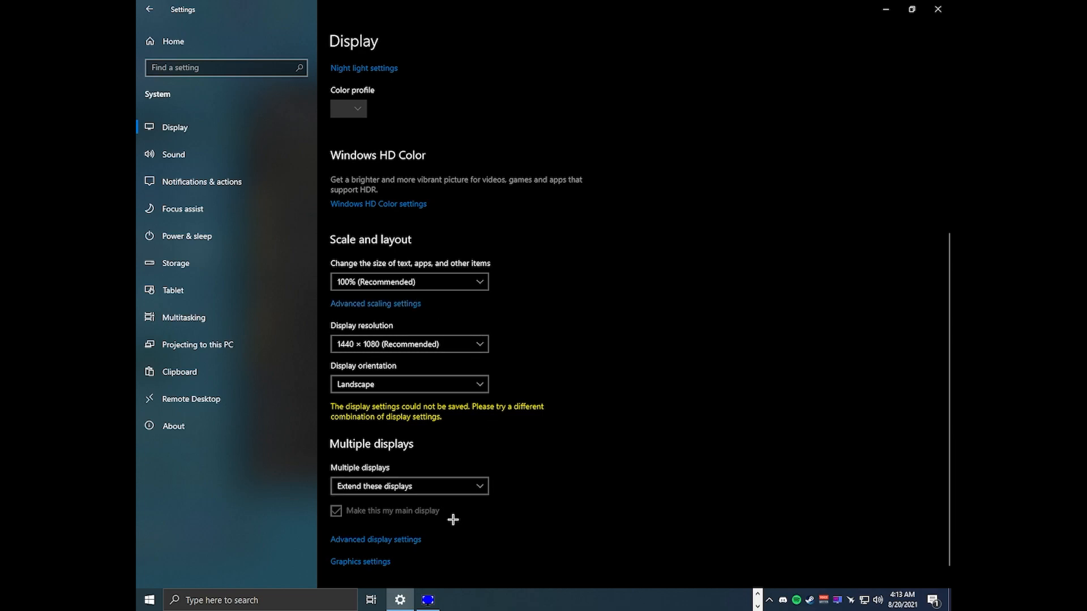
Open the advanced display settings and choose Display 1: 27GK750F.
{"action": "scroll", "coordinate": [429, 455], "scroll_direction": "down", "scroll_amount": 1}
{"action": "left_click", "coordinate": [377, 516]}
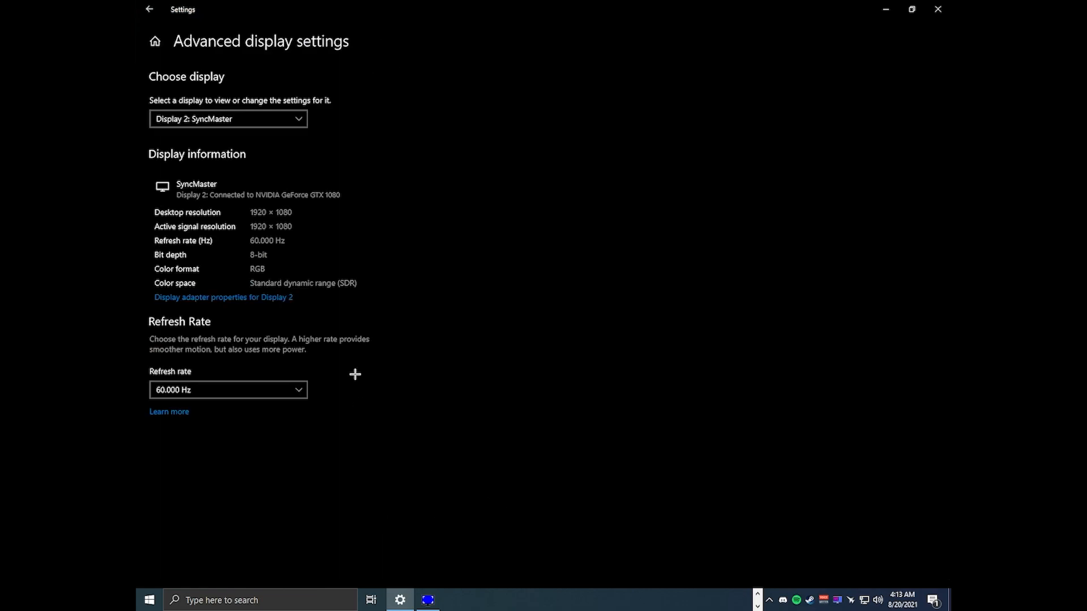
{"action": "left_click", "coordinate": [283, 119]}
{"action": "left_click", "coordinate": [238, 97]}
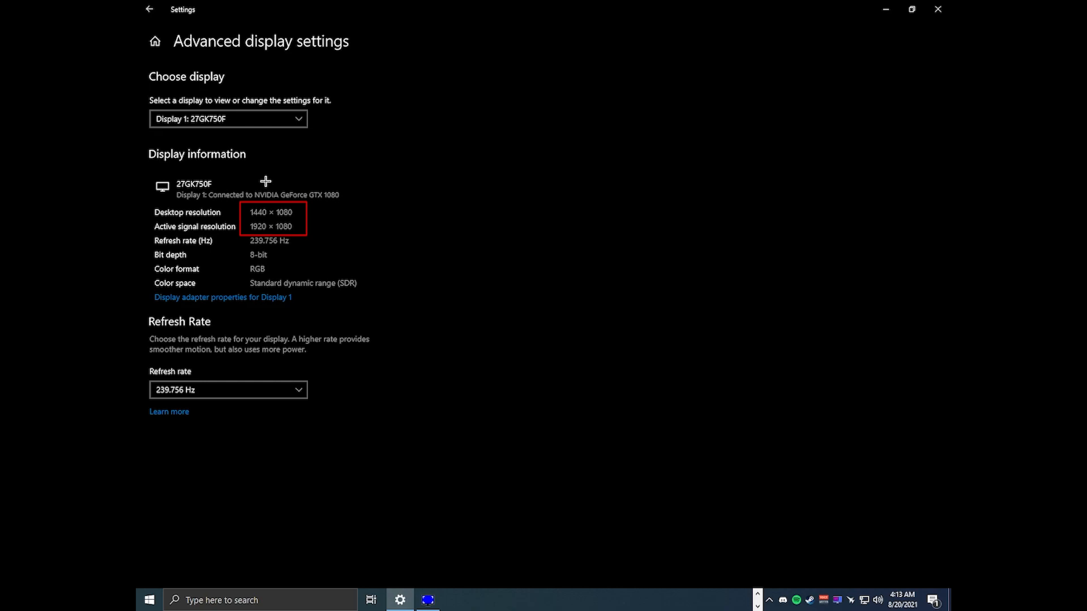
Set the refresh rate of the 27GK750F to 239.762 Hz and keep the changes.
{"action": "left_click", "coordinate": [260, 391]}
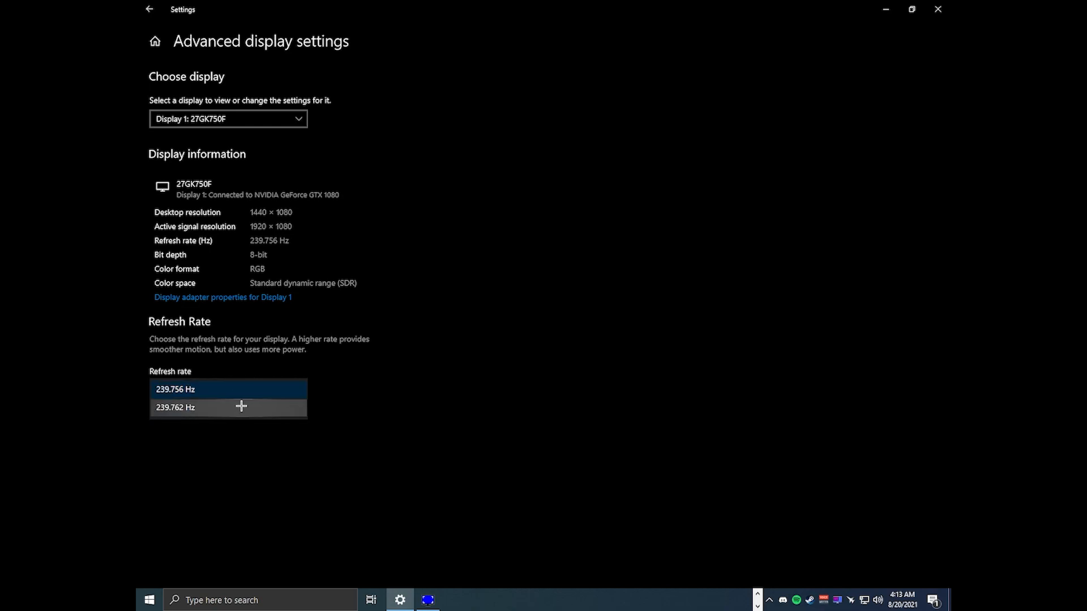
{"action": "left_click", "coordinate": [211, 407]}
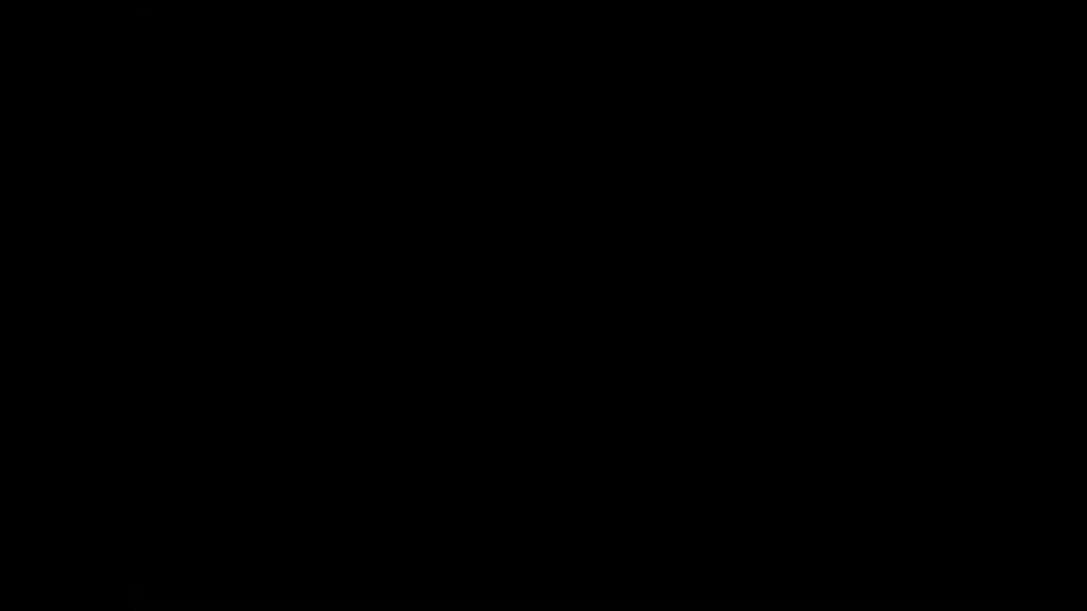
{"action": "left_click", "coordinate": [632, 316]}
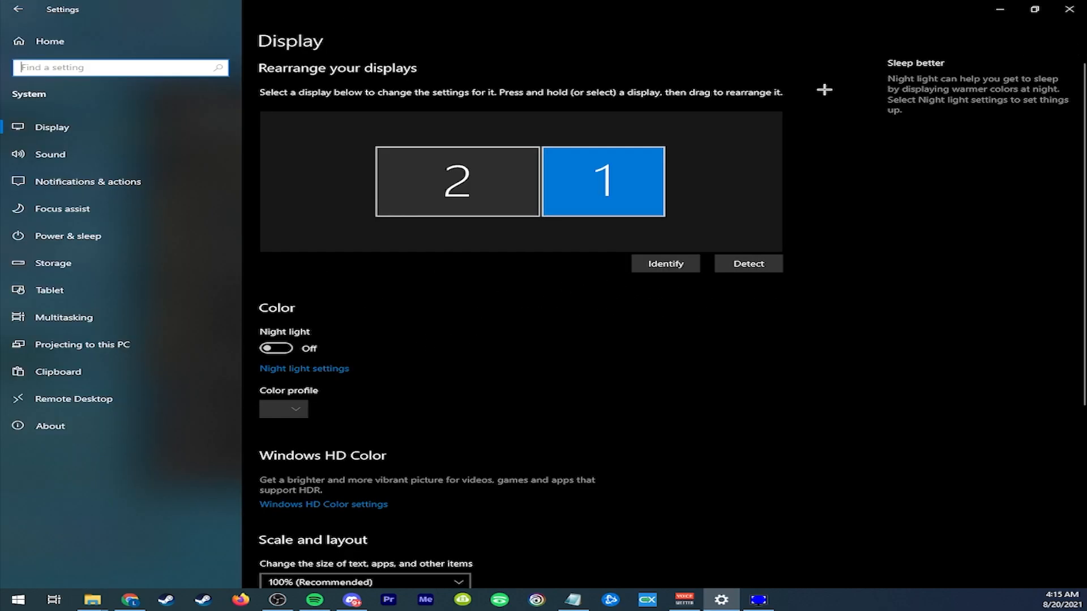
Set the display resolution of display 1 back to 1920 × 1080 and keep the changes.
{"action": "scroll", "coordinate": [378, 413], "scroll_direction": "down", "scroll_amount": 5}
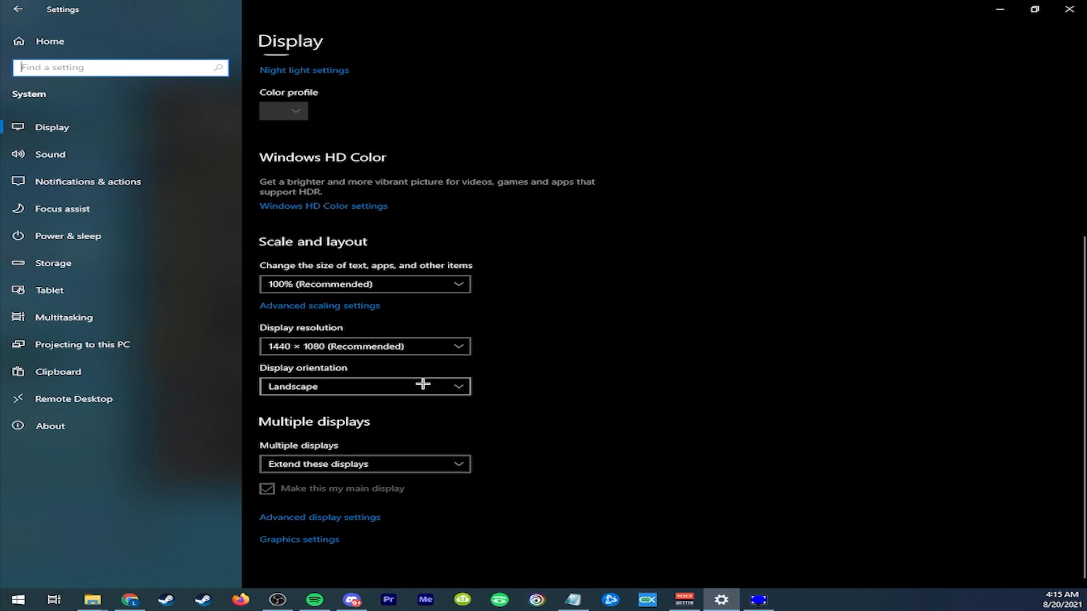
{"action": "left_click", "coordinate": [362, 308]}
{"action": "left_click", "coordinate": [331, 234]}
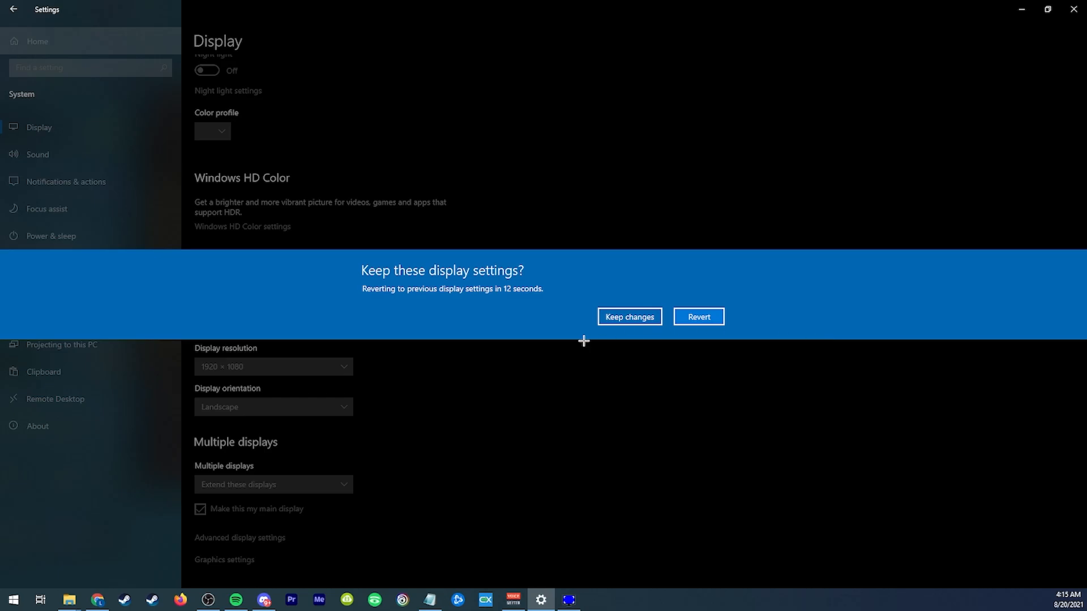
{"action": "left_click", "coordinate": [620, 320]}
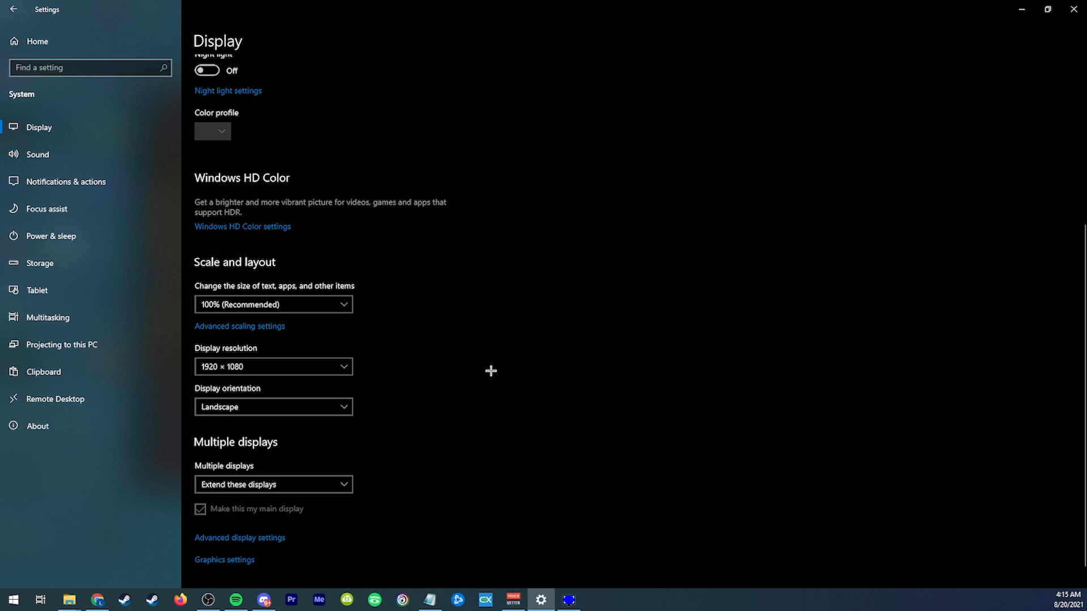
{"action": "scroll", "coordinate": [396, 385], "scroll_direction": "up", "scroll_amount": 3}
{"action": "scroll", "coordinate": [396, 385], "scroll_direction": "up", "scroll_amount": 2}
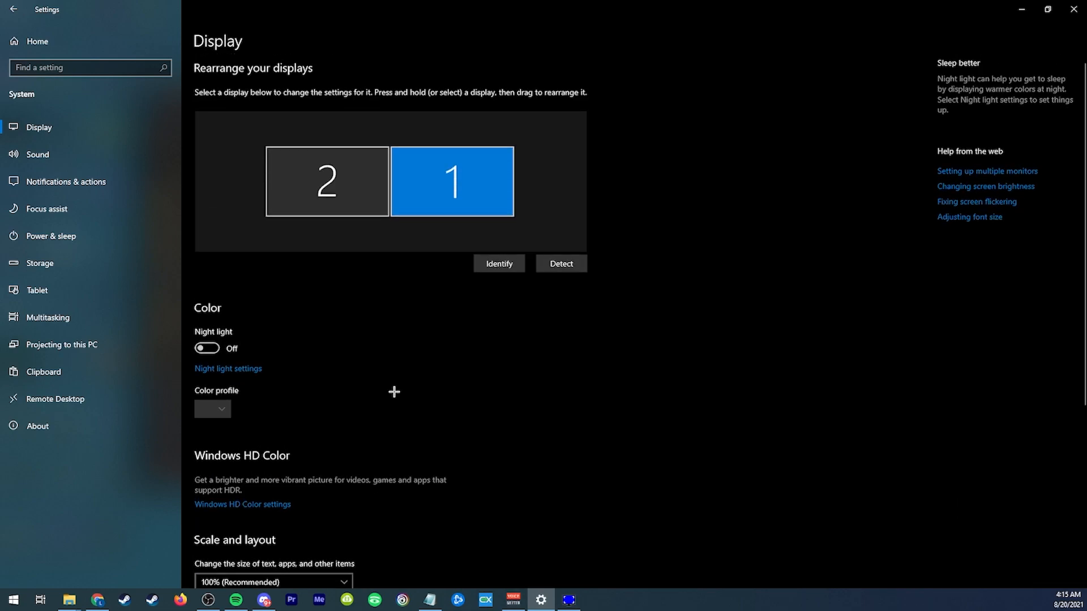
{"action": "left_click", "coordinate": [71, 601]}
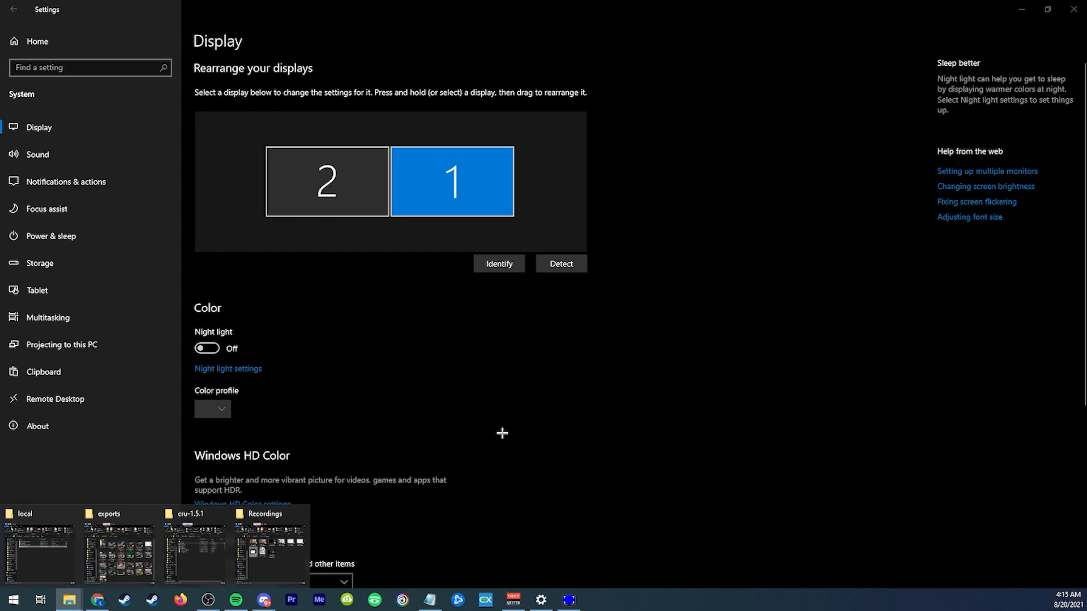
{"action": "left_click", "coordinate": [429, 409]}
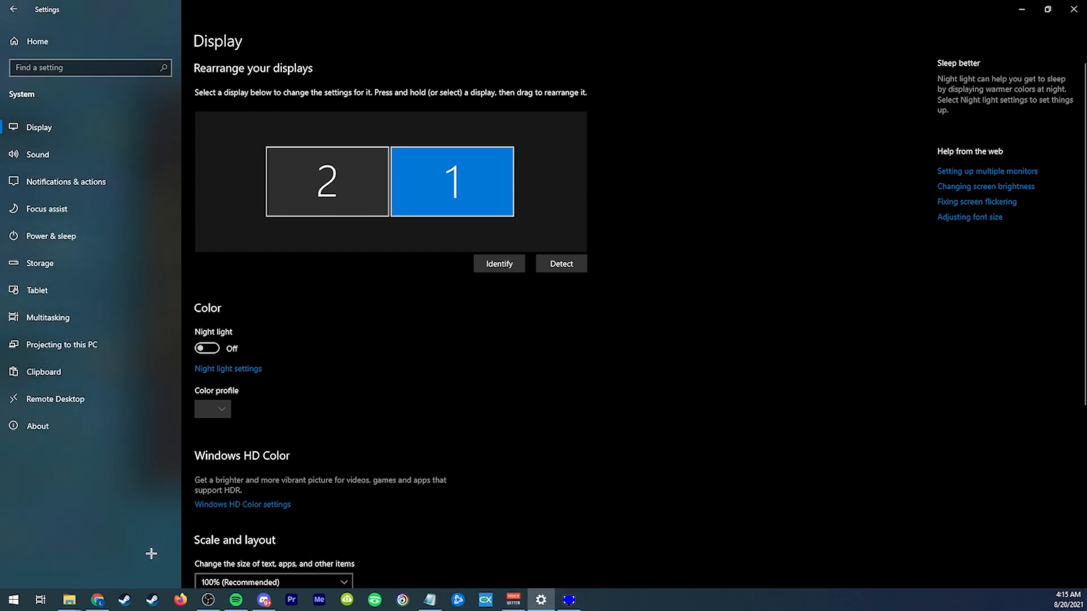
{"action": "left_click", "coordinate": [69, 601]}
{"action": "left_click", "coordinate": [513, 393]}
Switch to Chrome and copy the Saved Games folder path %USERPROFILE%\Saved Games\ from the YouTube video description.
{"action": "left_click", "coordinate": [97, 600]}
{"action": "key", "text": "ctrl+1"}
{"action": "scroll", "coordinate": [293, 380], "scroll_direction": "down", "scroll_amount": 7}
{"action": "left_click", "coordinate": [110, 310]}
{"action": "scroll", "coordinate": [320, 405], "scroll_direction": "up", "scroll_amount": 3}
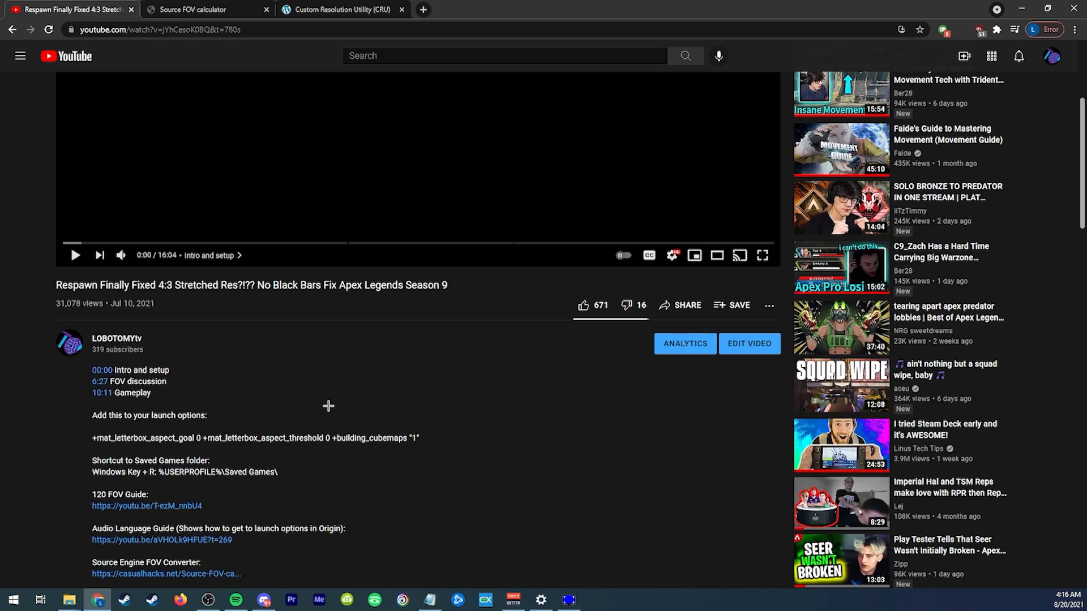
{"action": "scroll", "coordinate": [320, 405], "scroll_direction": "down", "scroll_amount": 1}
{"action": "left_click_drag", "start_coordinate": [301, 423], "coordinate": [91, 416]}
{"action": "left_click", "coordinate": [304, 407]}
{"action": "left_click_drag", "start_coordinate": [304, 407], "coordinate": [158, 417]}
{"action": "key", "text": "ctrl+c"}
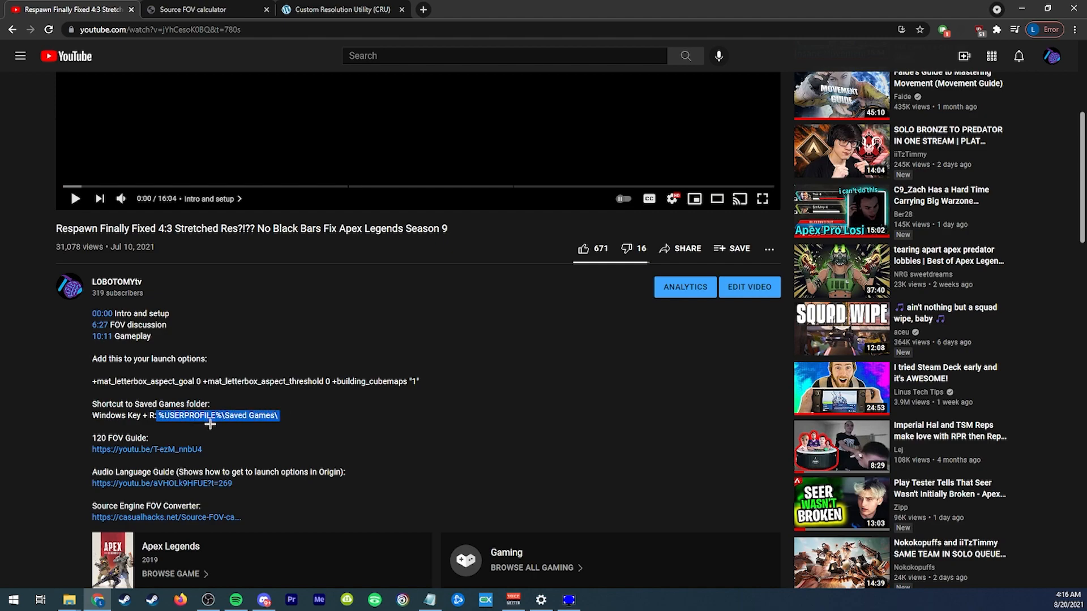
Open the copied path %USERPROFILE%\Saved Games\ through Run and go to its Respawn\Apex\local folder.
{"action": "key", "text": "super+r"}
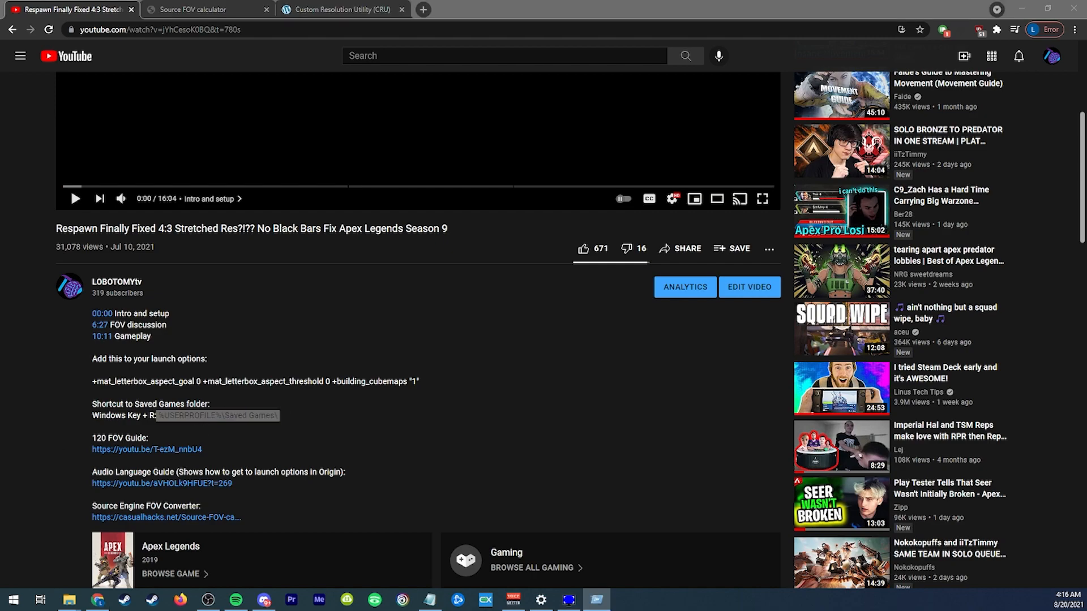
{"action": "key", "text": "ctrl+v"}
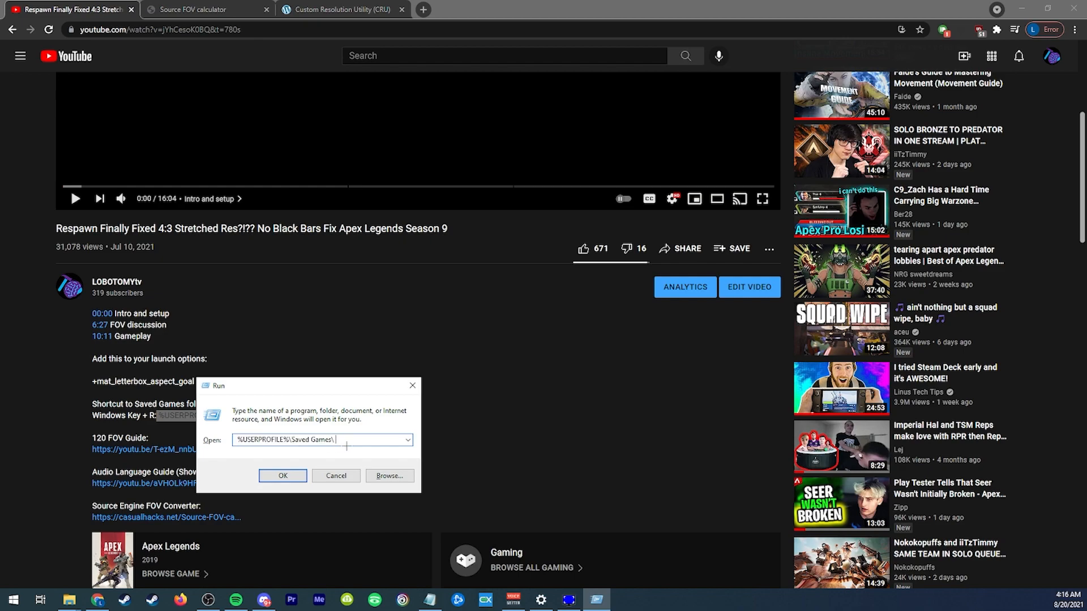
{"action": "left_click", "coordinate": [283, 475]}
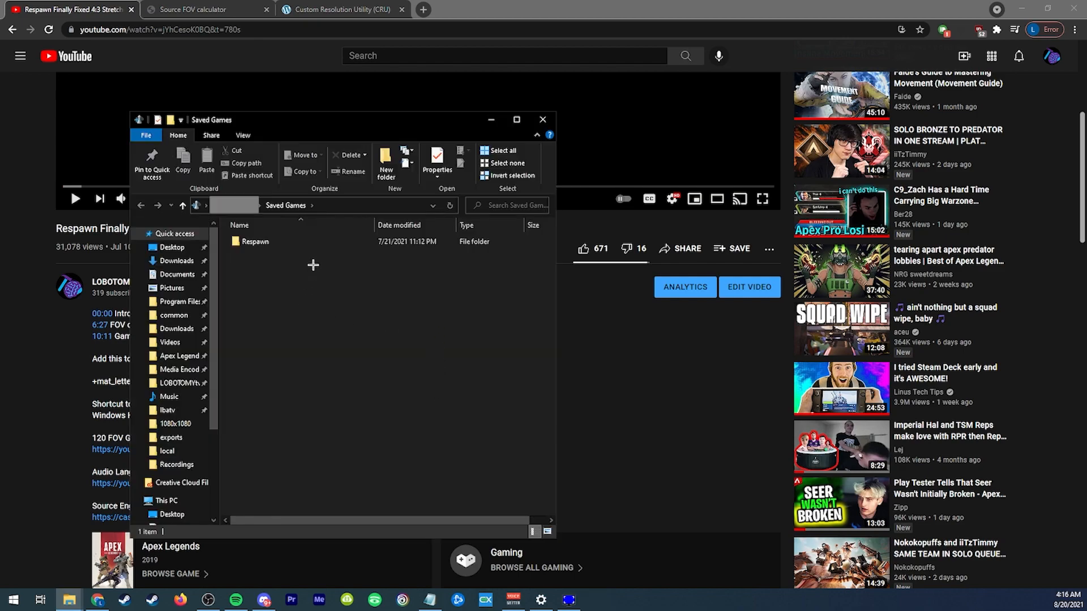
{"action": "double_click", "coordinate": [252, 241]}
{"action": "double_click", "coordinate": [248, 242]}
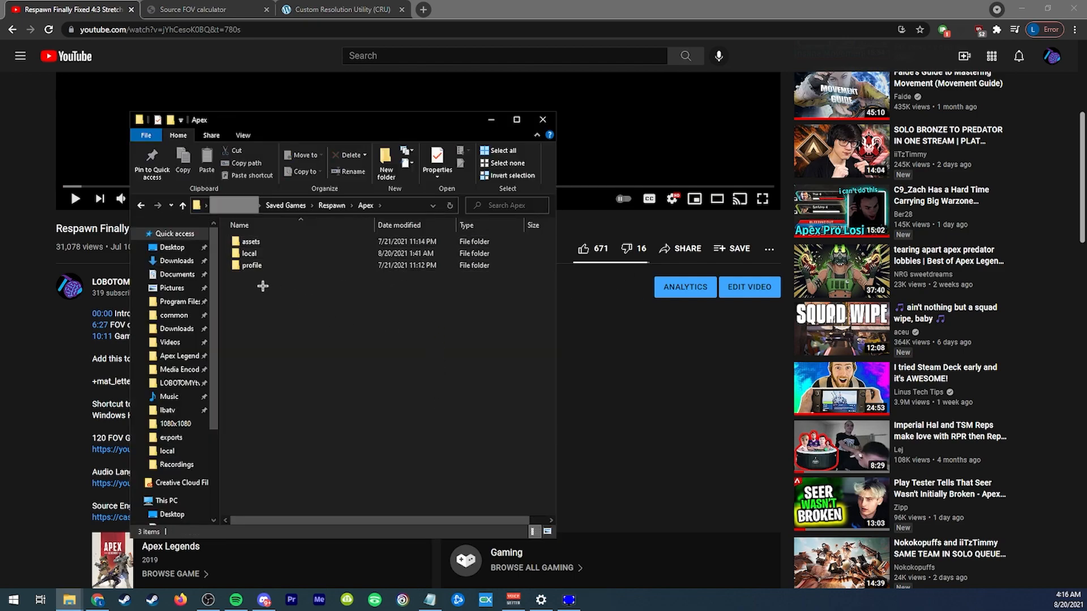
{"action": "double_click", "coordinate": [252, 253]}
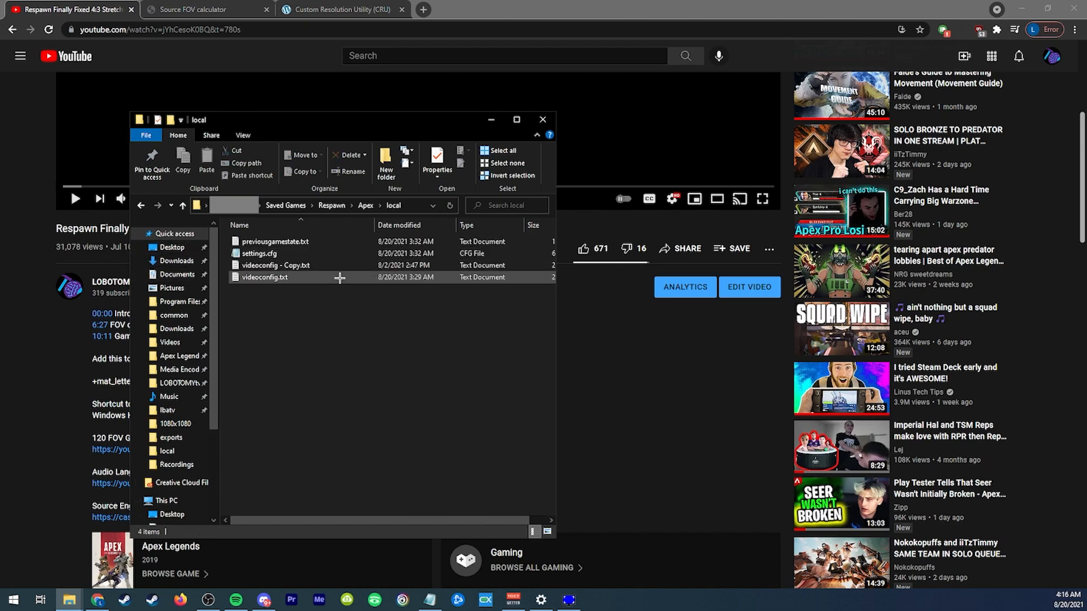
Clear the read-only attribute of videoconfig.txt in its properties and apply the change.
{"action": "right_click", "coordinate": [266, 279]}
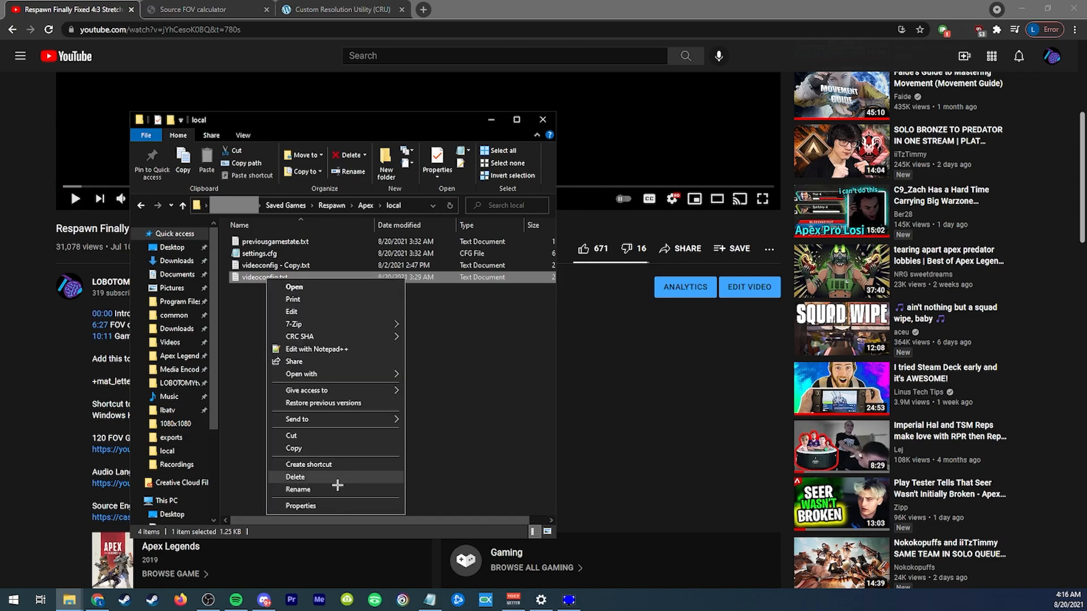
{"action": "left_click", "coordinate": [247, 280]}
{"action": "right_click", "coordinate": [247, 280]}
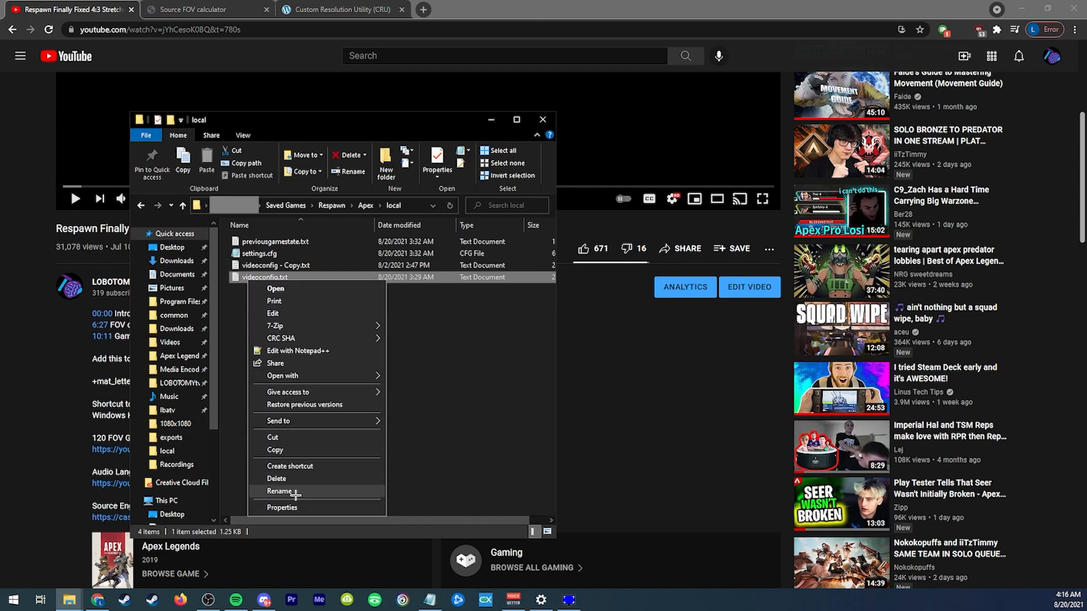
{"action": "left_click", "coordinate": [294, 502]}
{"action": "left_click_drag", "start_coordinate": [326, 293], "coordinate": [660, 268]}
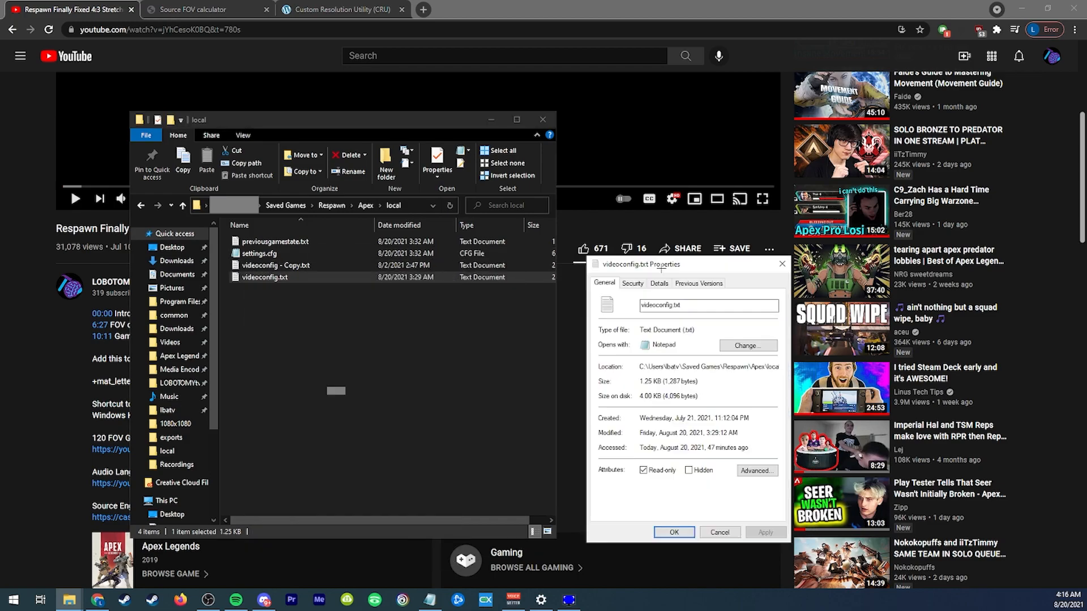
{"action": "left_click", "coordinate": [658, 470]}
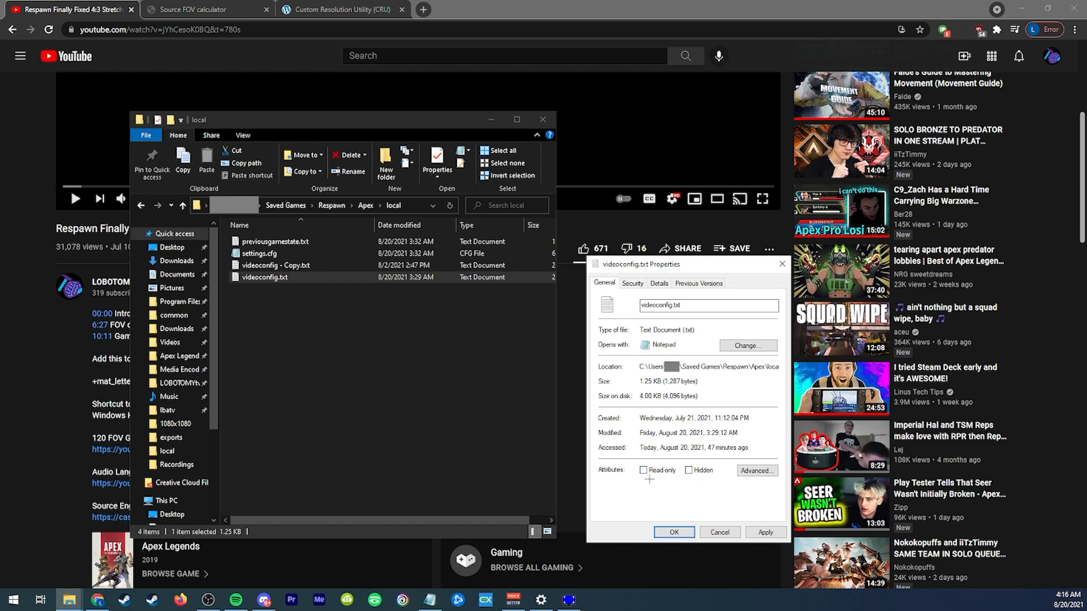
{"action": "left_click", "coordinate": [753, 532]}
Open videoconfig.txt in Notepad and place its window beside the file list.
{"action": "double_click", "coordinate": [266, 277]}
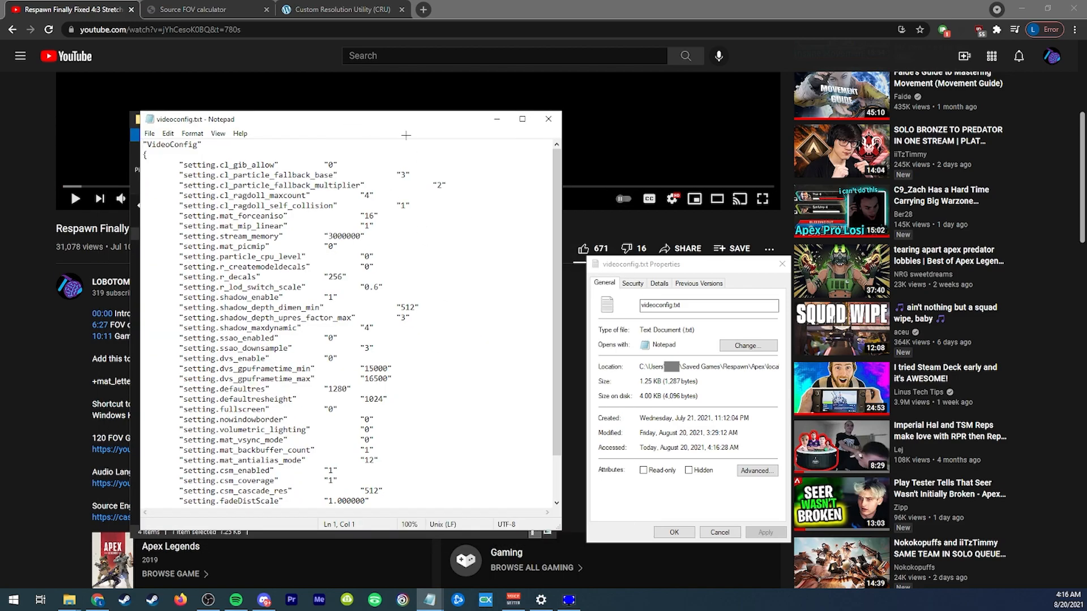
{"action": "left_click_drag", "start_coordinate": [396, 119], "coordinate": [603, 117]}
{"action": "right_click", "coordinate": [268, 286]}
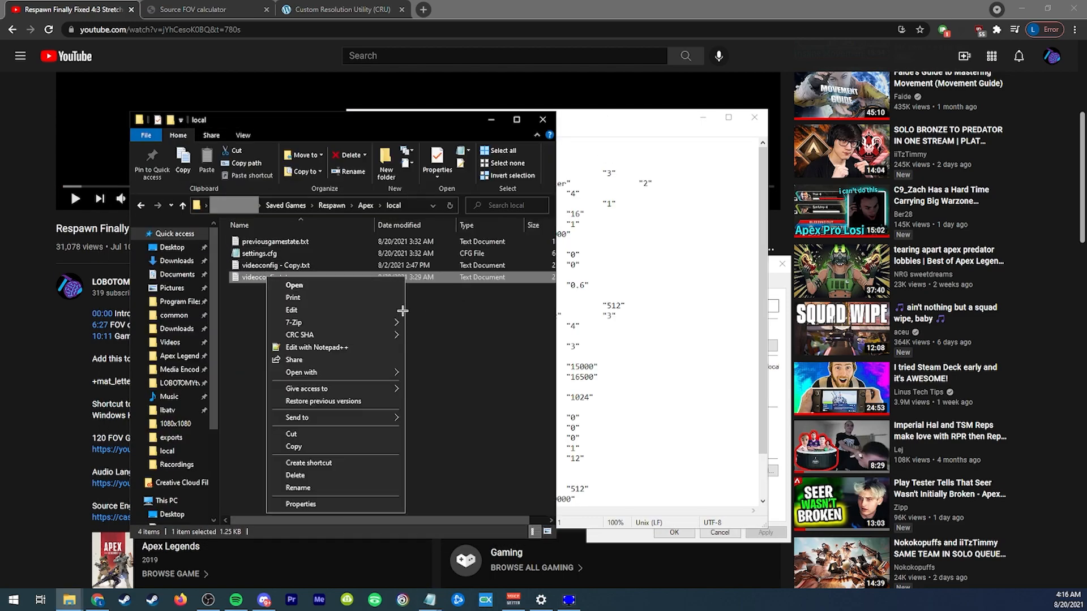
{"action": "mouse_move", "coordinate": [385, 375]}
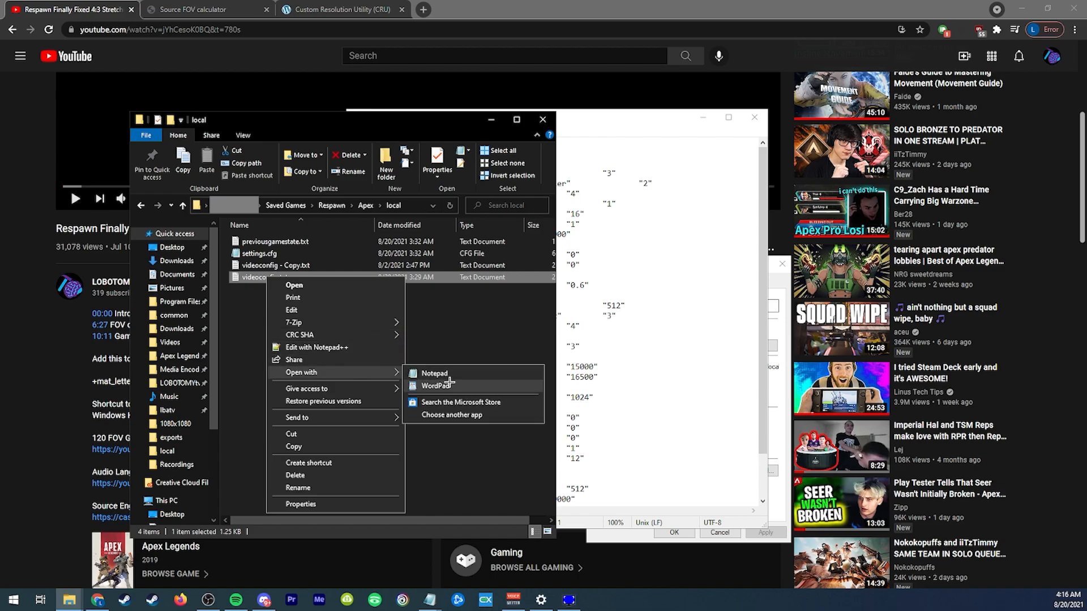
{"action": "left_click", "coordinate": [487, 415]}
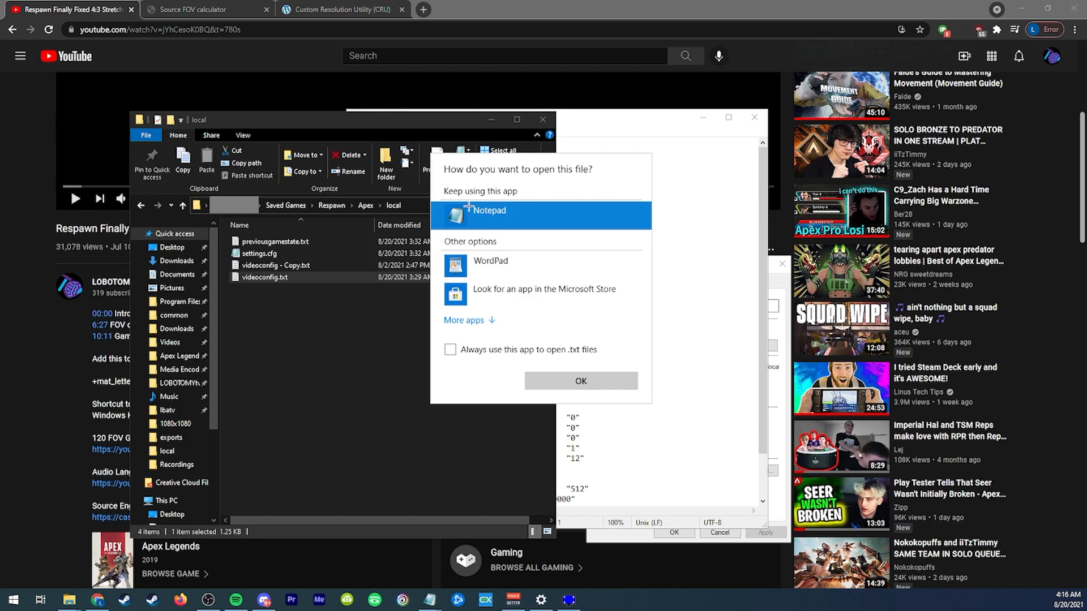
{"action": "left_click", "coordinate": [477, 321]}
{"action": "left_click", "coordinate": [689, 285]}
Set setting.defaultres to 1440 in videoconfig.txt.
{"action": "left_click_drag", "start_coordinate": [613, 126], "coordinate": [420, 134]}
{"action": "left_click", "coordinate": [430, 600]}
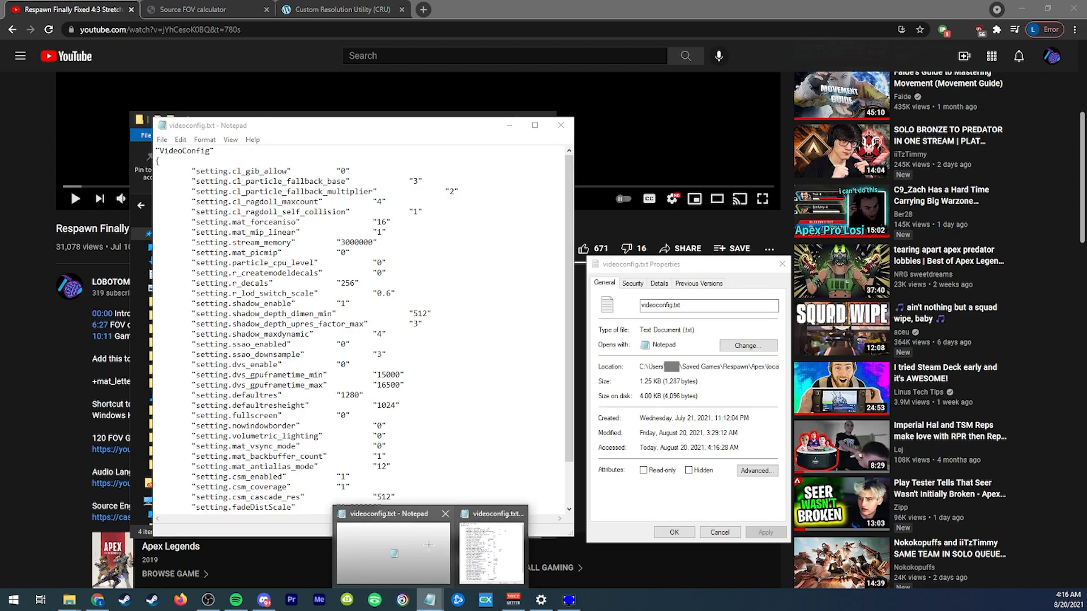
{"action": "left_click", "coordinate": [486, 573]}
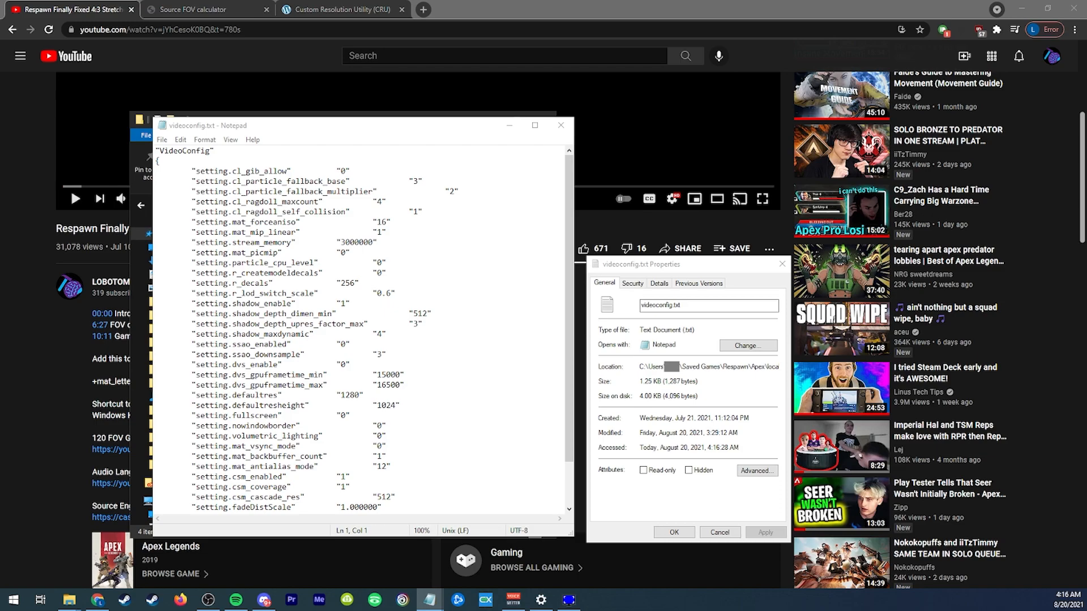
{"action": "left_click_drag", "start_coordinate": [336, 129], "coordinate": [401, 122]}
{"action": "scroll", "coordinate": [456, 376], "scroll_direction": "down", "scroll_amount": 2}
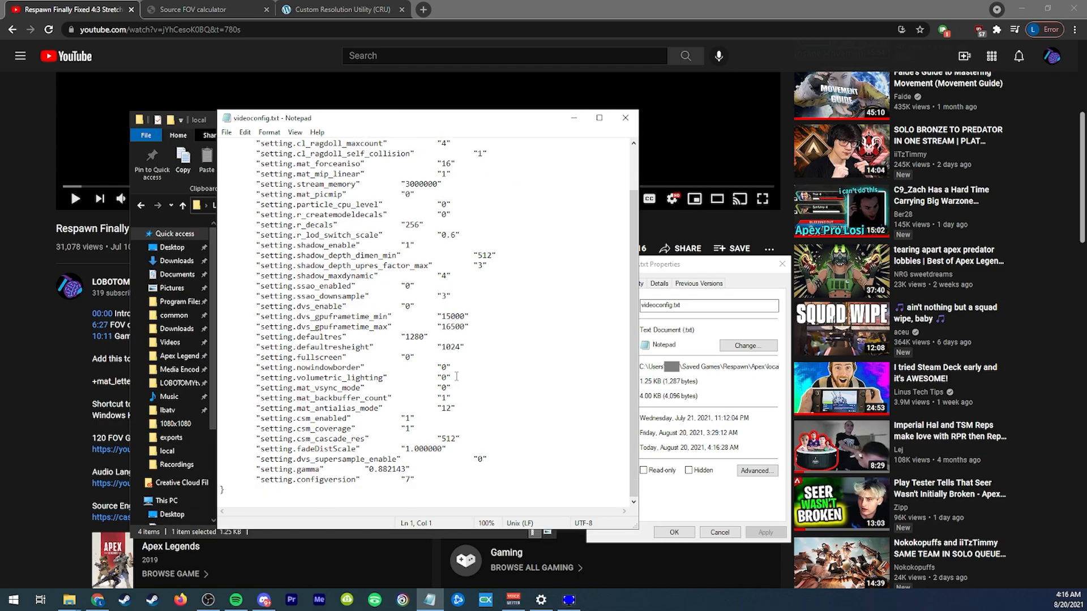
{"action": "double_click", "coordinate": [407, 358]}
{"action": "double_click", "coordinate": [443, 368]}
{"action": "left_click", "coordinate": [492, 365]}
{"action": "double_click", "coordinate": [444, 368]}
{"action": "left_click_drag", "start_coordinate": [424, 338], "coordinate": [409, 338]}
{"action": "type", "text": "440"}
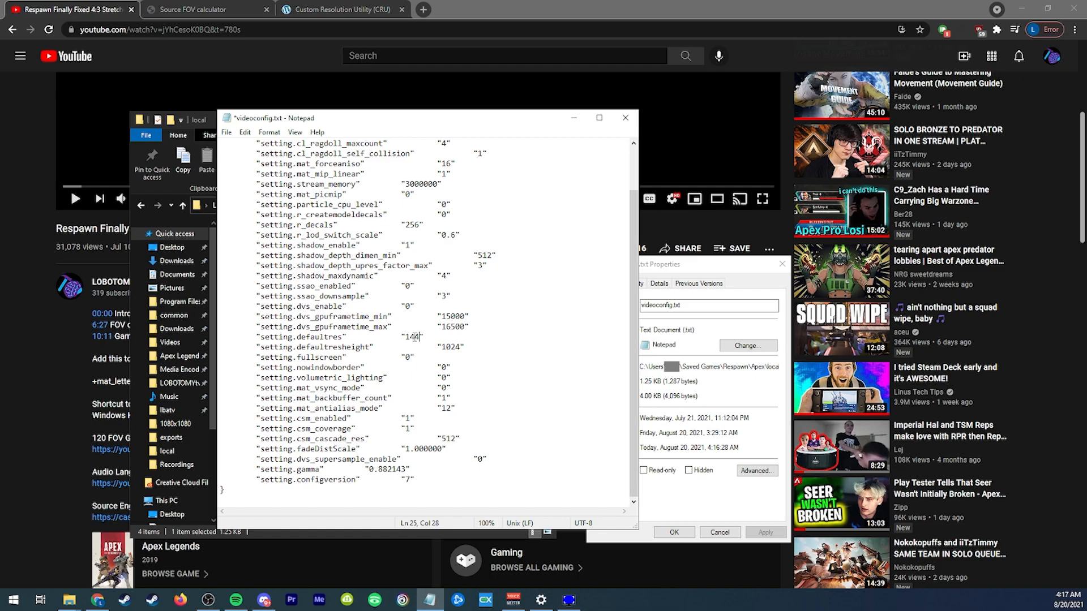
Set setting.defaultresheight to 1080 and save videoconfig.txt.
{"action": "left_click_drag", "start_coordinate": [461, 347], "coordinate": [451, 347]}
{"action": "type", "text": "80"}
{"action": "key", "text": "ctrl+s"}
Try setting.csm_enabled at 0, restore it to 1 and save the file.
{"action": "scroll", "coordinate": [618, 438], "scroll_direction": "up", "scroll_amount": 2}
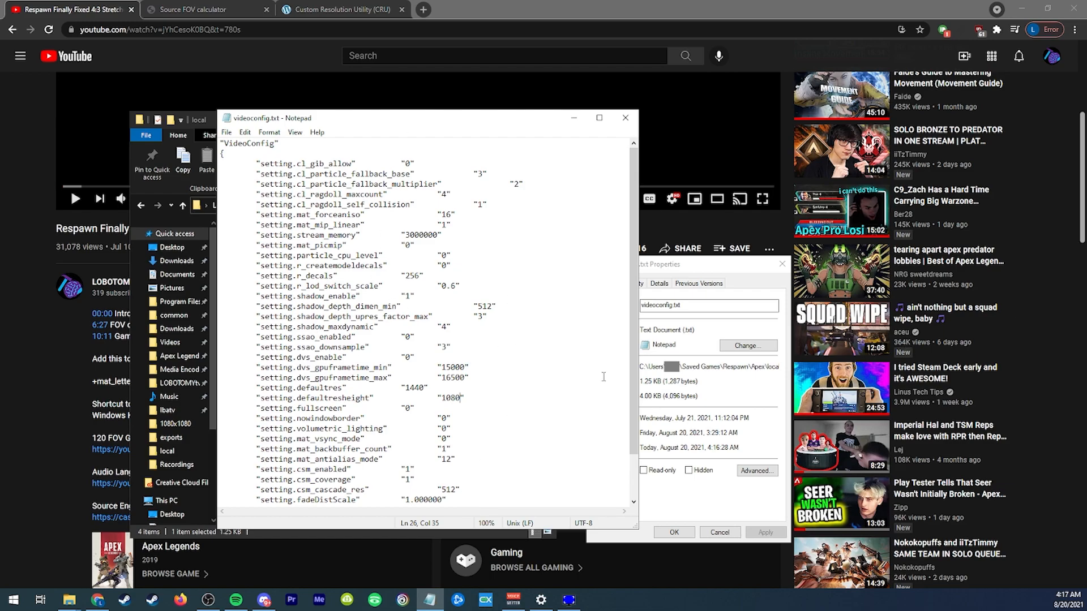
{"action": "scroll", "coordinate": [423, 330], "scroll_direction": "down", "scroll_amount": 2}
{"action": "scroll", "coordinate": [403, 298], "scroll_direction": "up", "scroll_amount": 2}
{"action": "scroll", "coordinate": [516, 379], "scroll_direction": "down", "scroll_amount": 2}
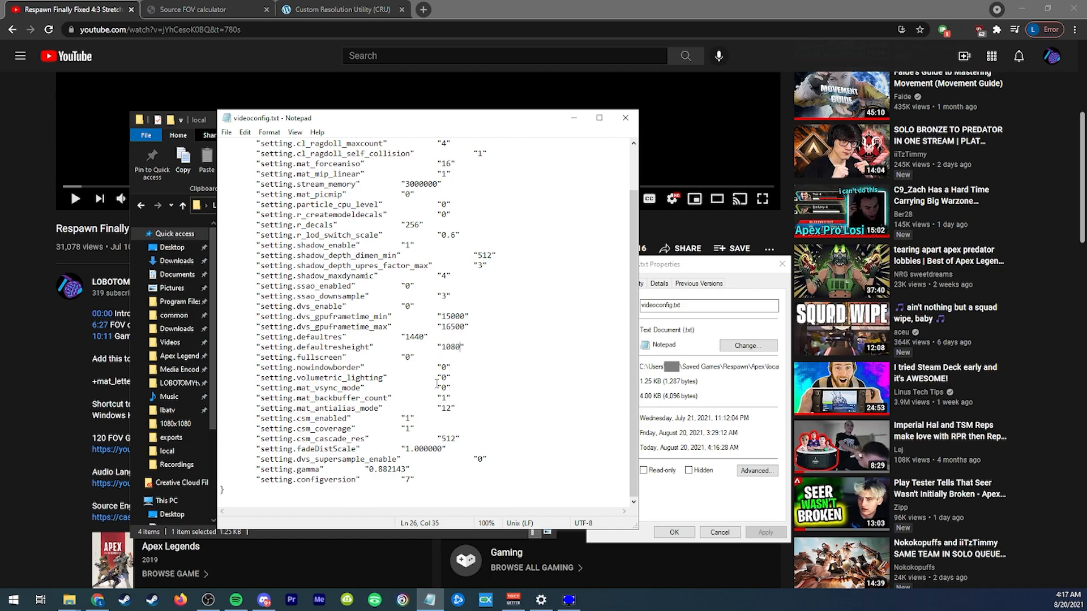
{"action": "left_click_drag", "start_coordinate": [412, 421], "coordinate": [405, 422]}
{"action": "type", "text": "0"}
{"action": "key", "text": "BackSpace"}
{"action": "type", "text": "1"}
{"action": "scroll", "coordinate": [419, 351], "scroll_direction": "up", "scroll_amount": 2}
{"action": "scroll", "coordinate": [396, 294], "scroll_direction": "down", "scroll_amount": 2}
{"action": "scroll", "coordinate": [379, 249], "scroll_direction": "up", "scroll_amount": 2}
{"action": "scroll", "coordinate": [354, 200], "scroll_direction": "down", "scroll_amount": 1}
{"action": "scroll", "coordinate": [441, 385], "scroll_direction": "down", "scroll_amount": 1}
{"action": "key", "text": "ctrl+s"}
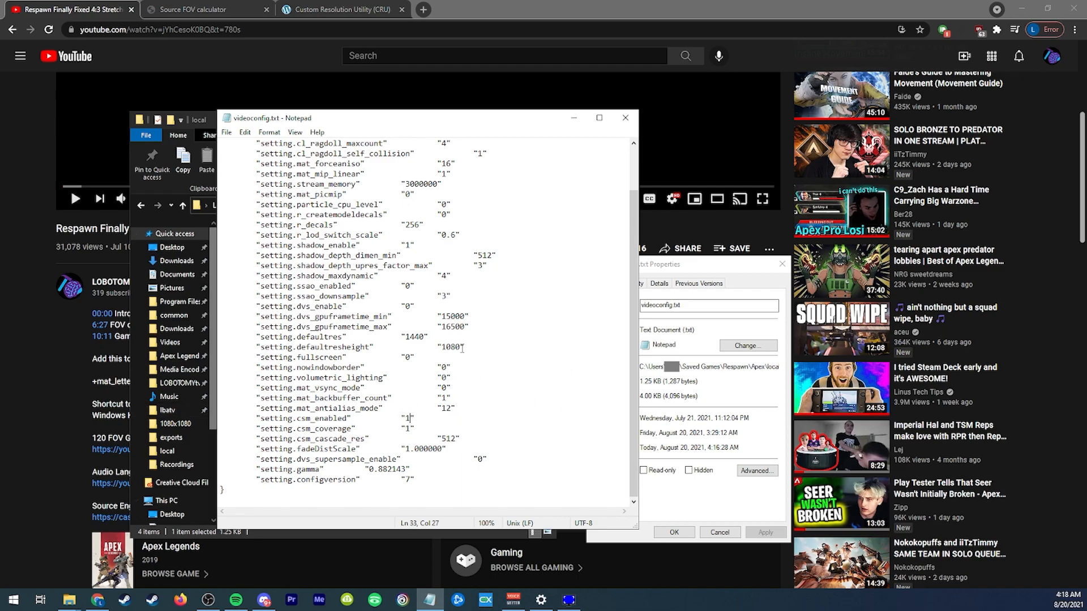
Review the setting.fullscreen line, close the file, and make videoconfig.txt read-only through its properties.
{"action": "left_click", "coordinate": [407, 358]}
{"action": "left_click_drag", "start_coordinate": [333, 358], "coordinate": [450, 357]}
{"action": "left_click", "coordinate": [405, 357]}
{"action": "left_click", "coordinate": [438, 398]}
{"action": "left_click", "coordinate": [625, 117]}
{"action": "left_click", "coordinate": [663, 471]}
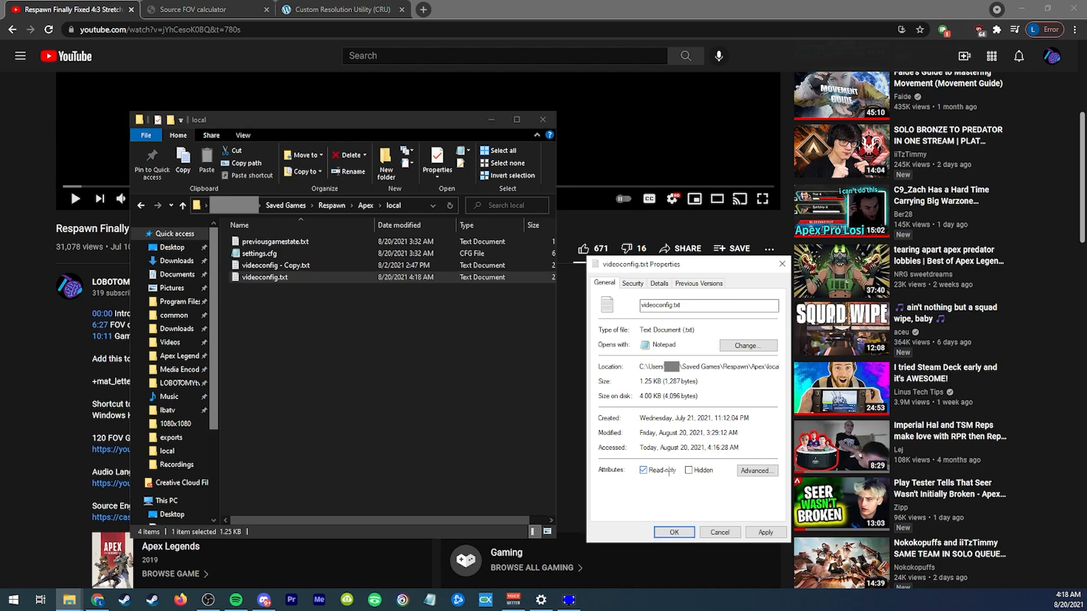
{"action": "left_click", "coordinate": [765, 532]}
{"action": "left_click", "coordinate": [674, 531]}
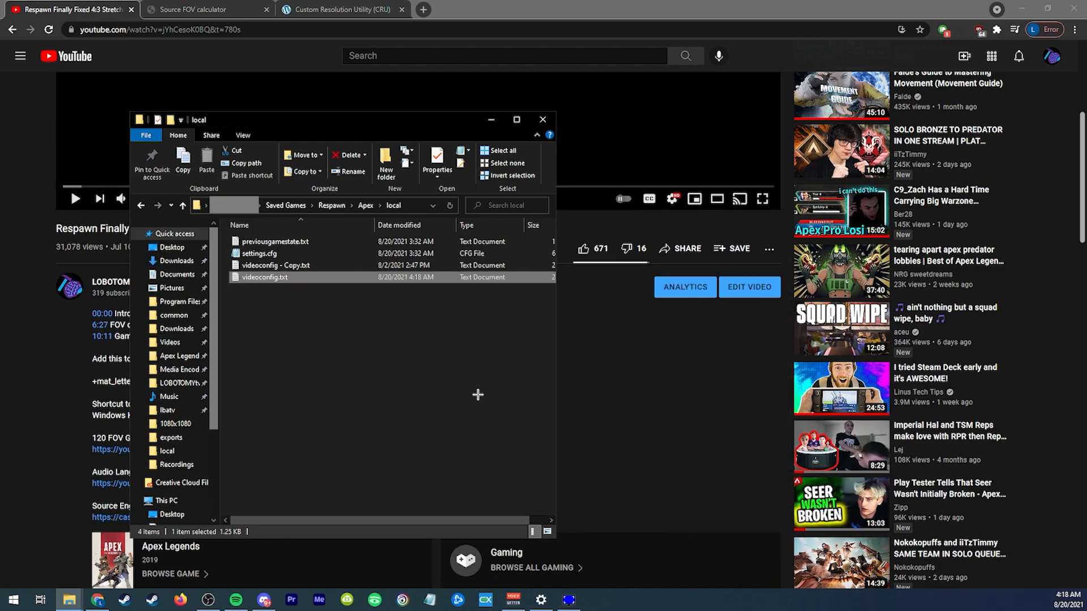
Switch to Steam, open the Apex Legends properties and review the letterbox part of the launch options.
{"action": "left_click", "coordinate": [607, 393]}
{"action": "left_click", "coordinate": [124, 600]}
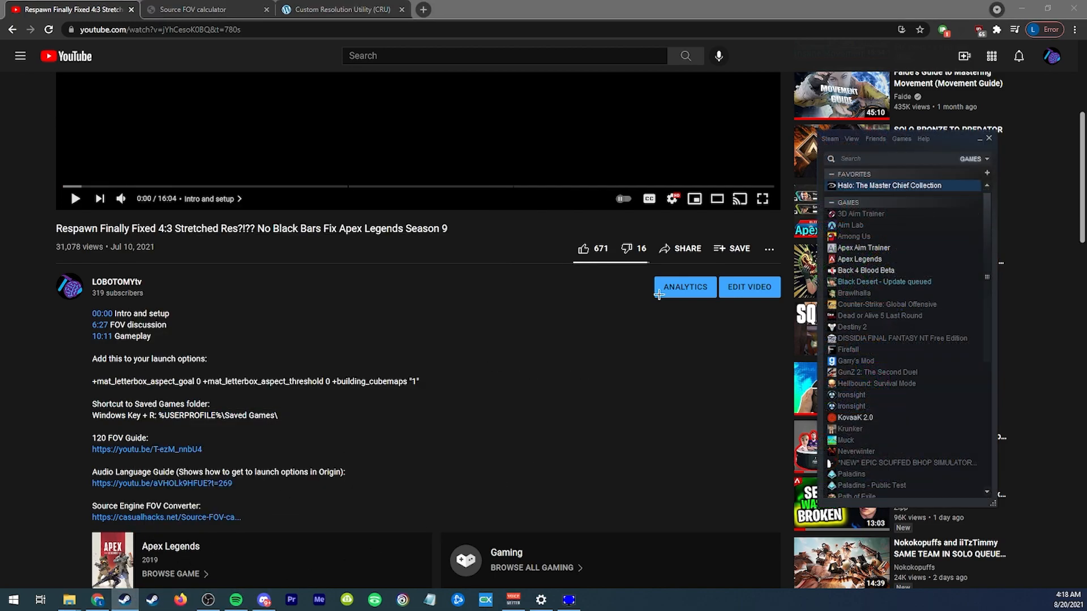
{"action": "right_click", "coordinate": [854, 259]}
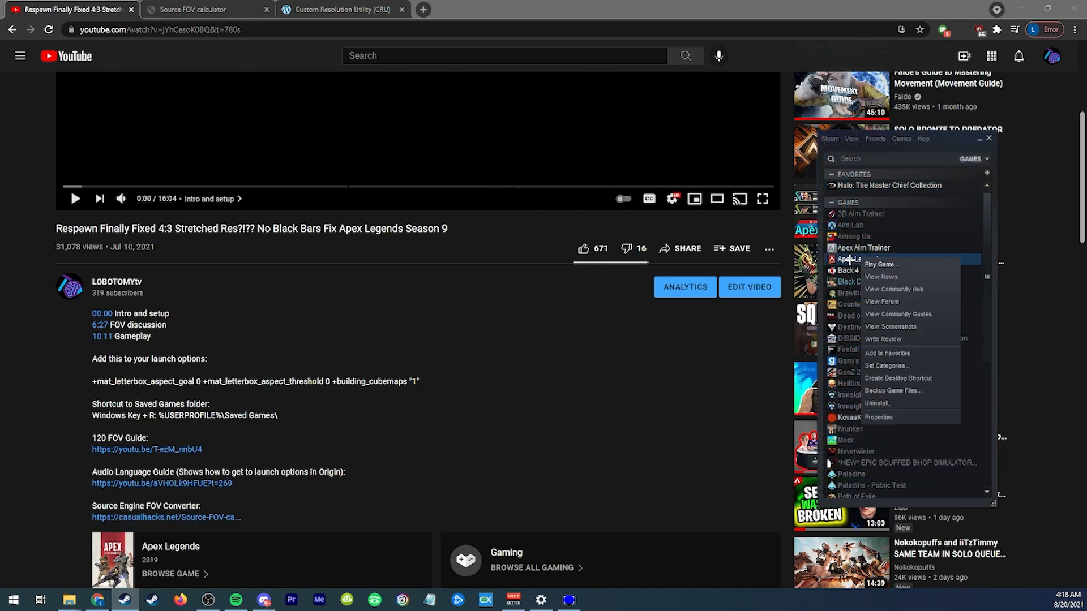
{"action": "left_click", "coordinate": [879, 417]}
{"action": "left_click", "coordinate": [642, 322]}
{"action": "left_click_drag", "start_coordinate": [642, 323], "coordinate": [976, 351]}
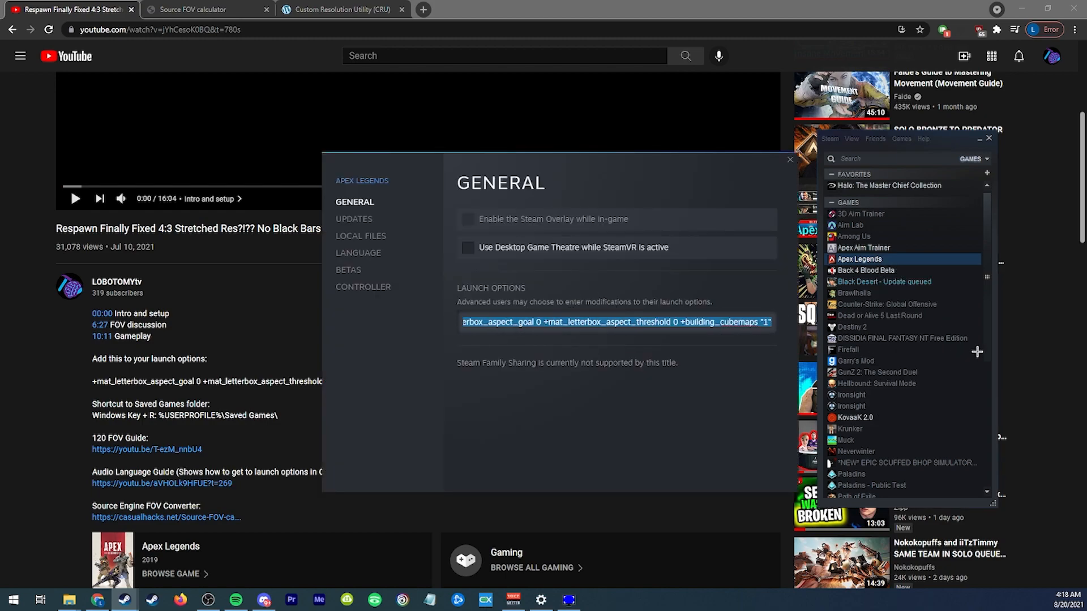
Select the line +mat_letterbox_aspect_goal 0 +mat_letterbox_aspect_threshold 0 +building_cubemaps "1" in the YouTube description, compare it with Steam's launch options and close the properties.
{"action": "left_click", "coordinate": [89, 379]}
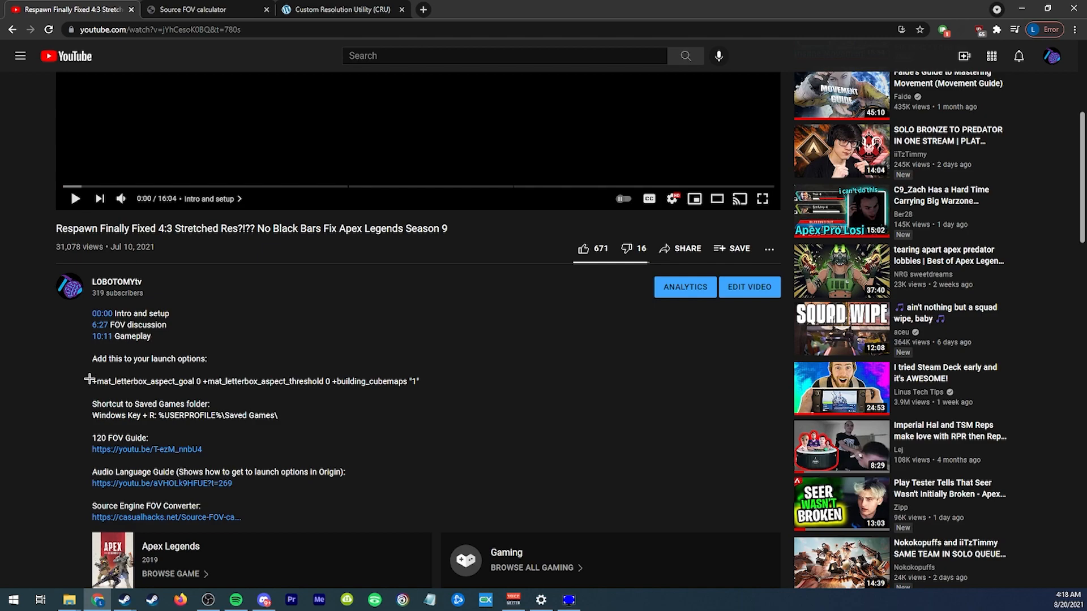
{"action": "triple_click", "coordinate": [430, 379]}
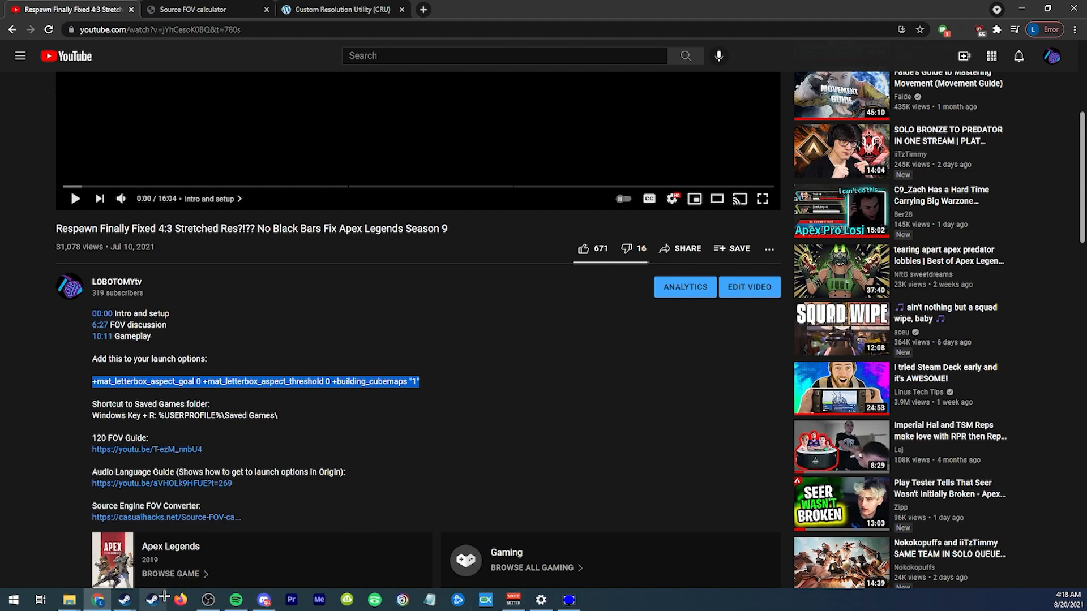
{"action": "mouse_move", "coordinate": [152, 599]}
{"action": "left_click", "coordinate": [189, 567]}
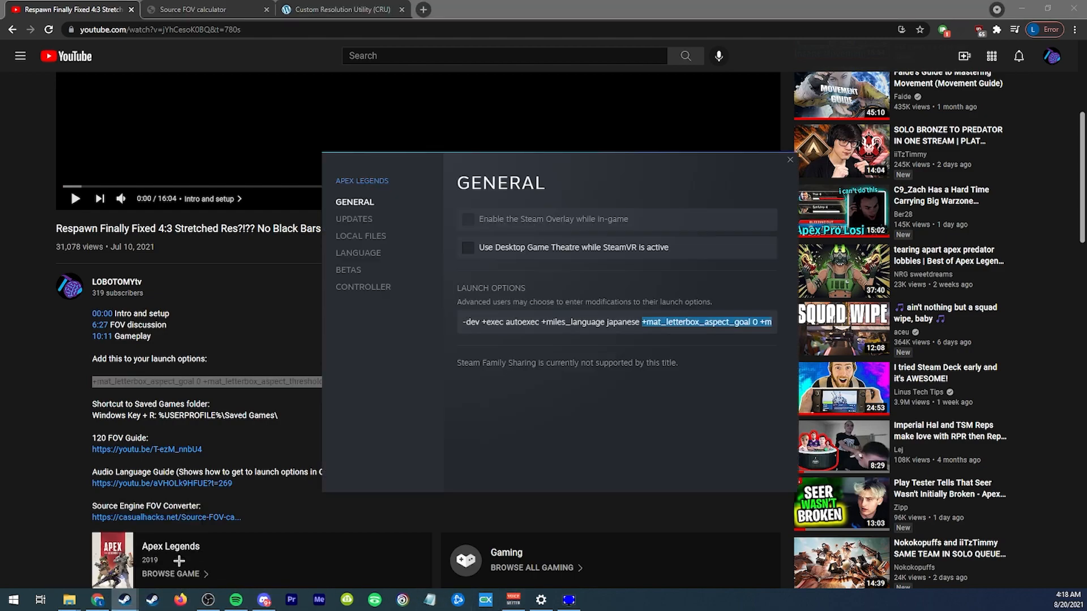
{"action": "left_click", "coordinate": [643, 321]}
{"action": "key", "text": "ctrl+a"}
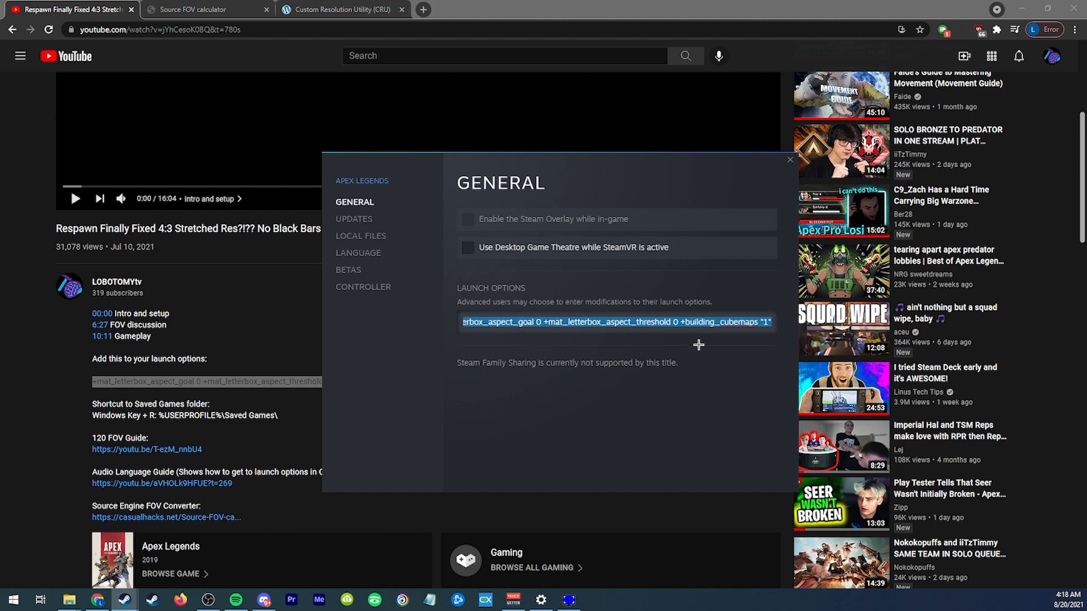
{"action": "left_click", "coordinate": [736, 325]}
{"action": "left_click_drag", "start_coordinate": [599, 322], "coordinate": [849, 330]}
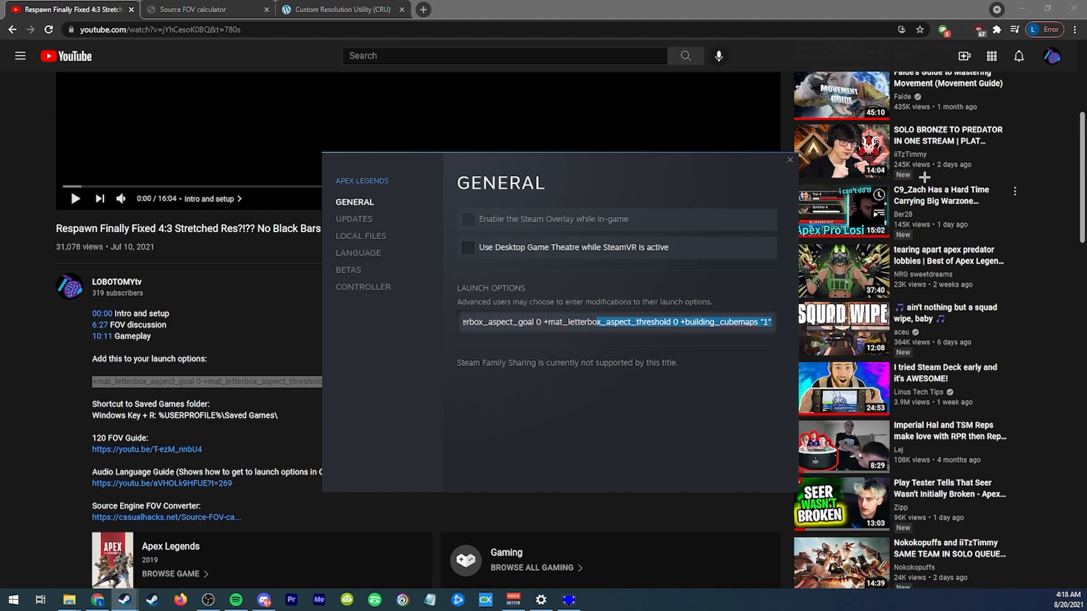
{"action": "left_click", "coordinate": [791, 160]}
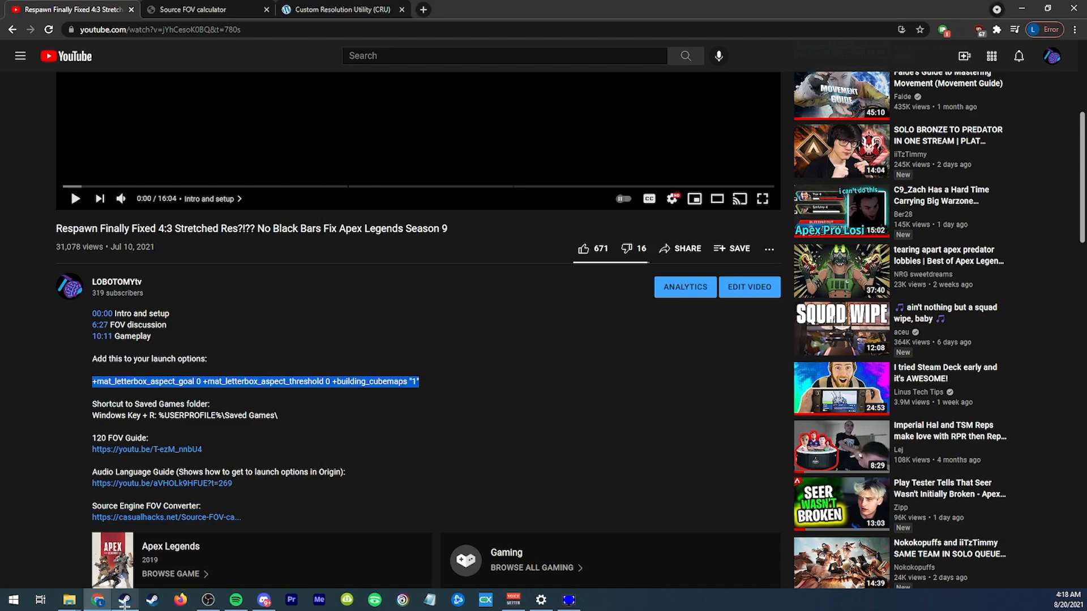
Launch Apex Legends from Steam and continue past the title screen to the lobby.
{"action": "left_click", "coordinate": [124, 599]}
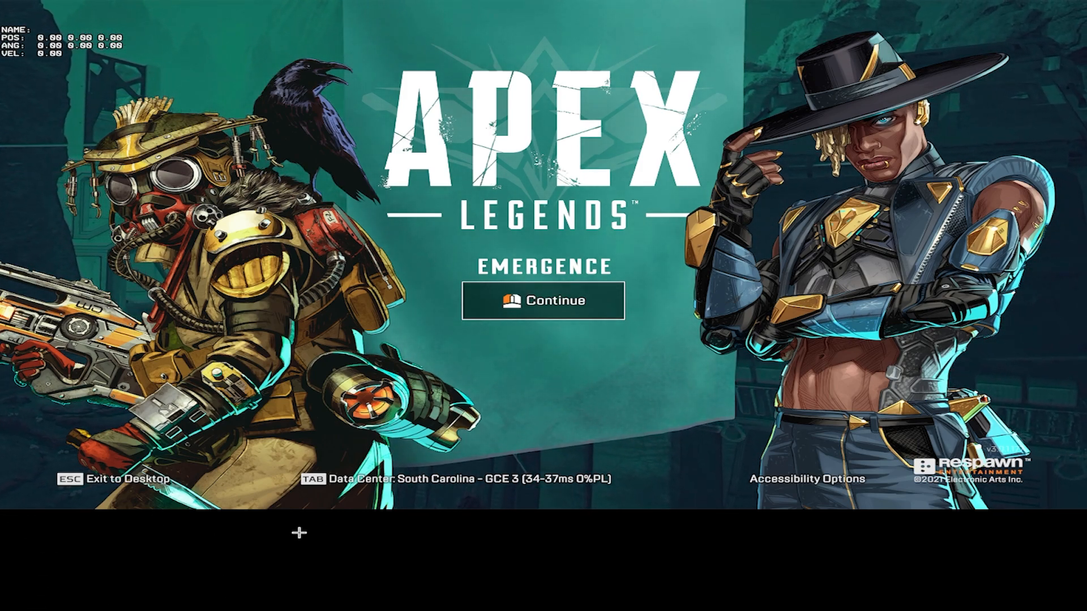
{"action": "left_click", "coordinate": [613, 344]}
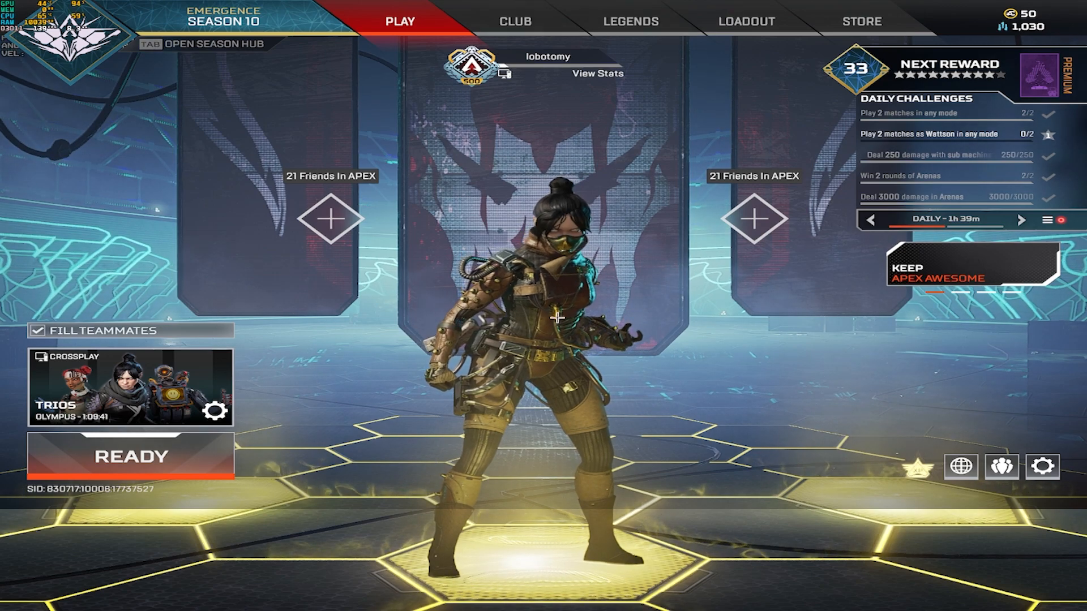
Choose the Firing Range mode, start matchmaking and cancel it.
{"action": "left_click", "coordinate": [175, 396]}
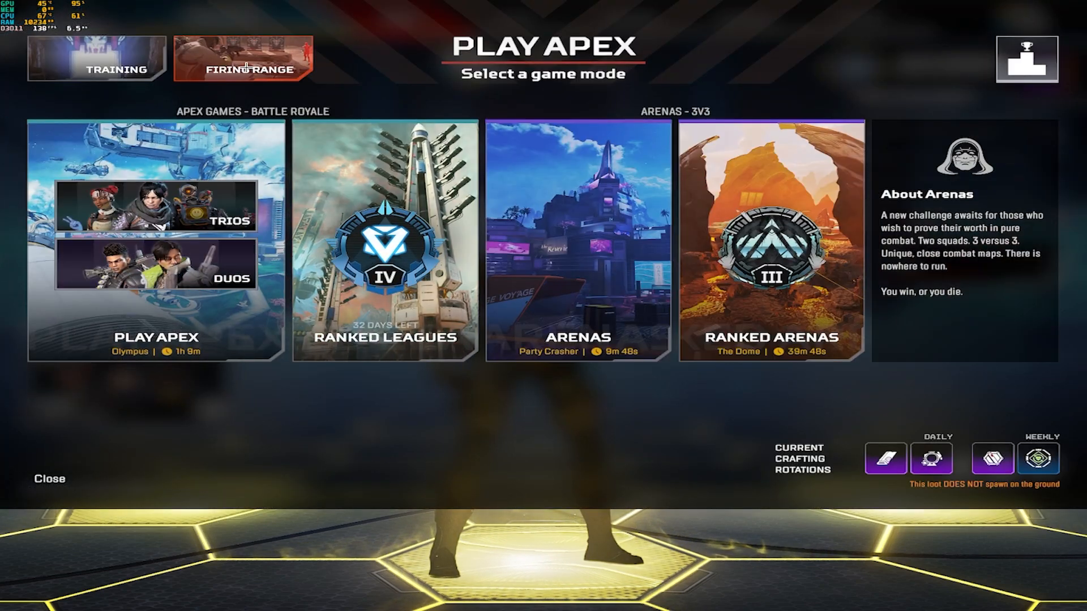
{"action": "left_click", "coordinate": [252, 71]}
{"action": "left_click", "coordinate": [109, 468]}
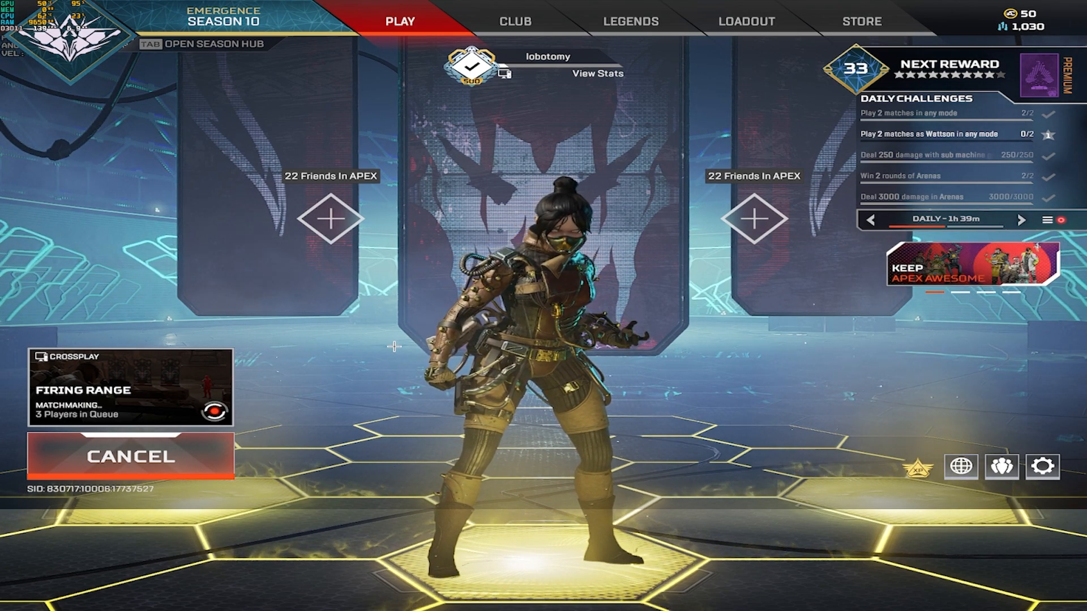
{"action": "left_click", "coordinate": [208, 441]}
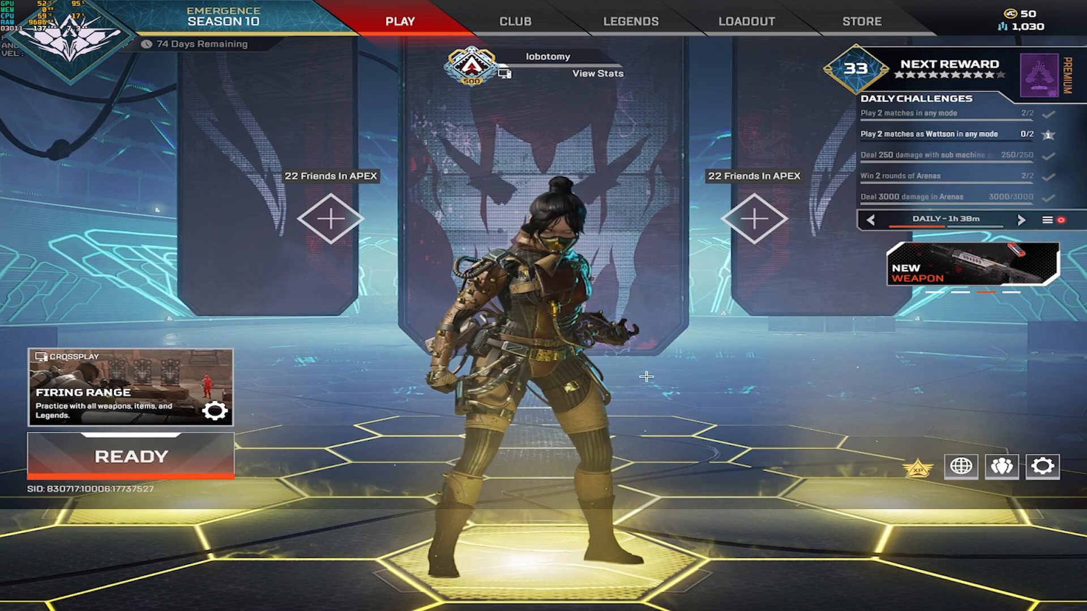
Check the display mode, aspect ratio and resolution in the game's video settings, and leave the game.
{"action": "key", "text": "Escape"}
{"action": "left_click", "coordinate": [530, 252]}
{"action": "left_click", "coordinate": [620, 20]}
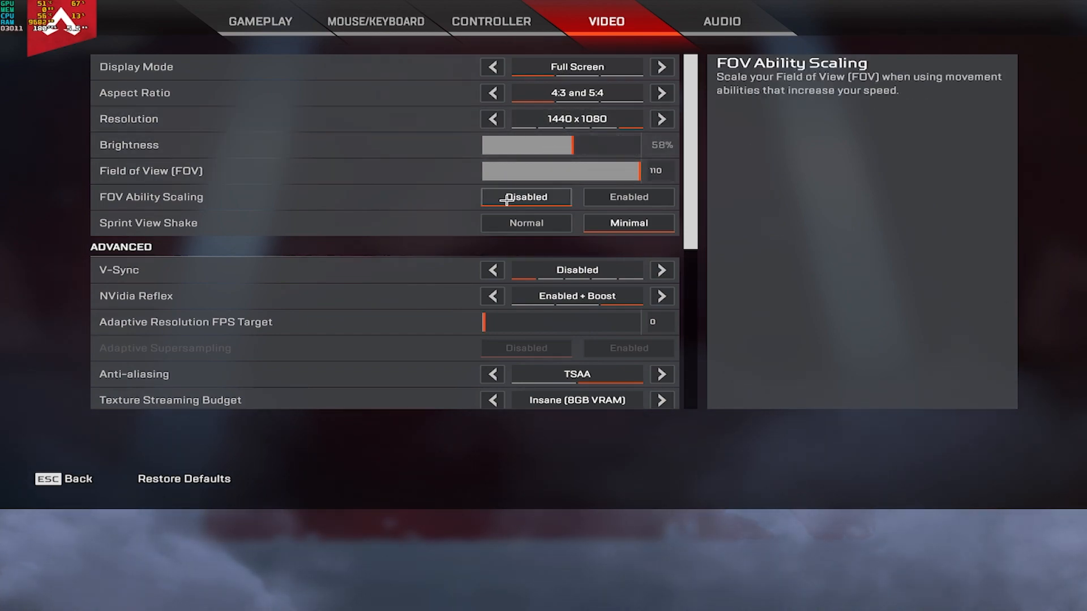
{"action": "key", "text": "Escape"}
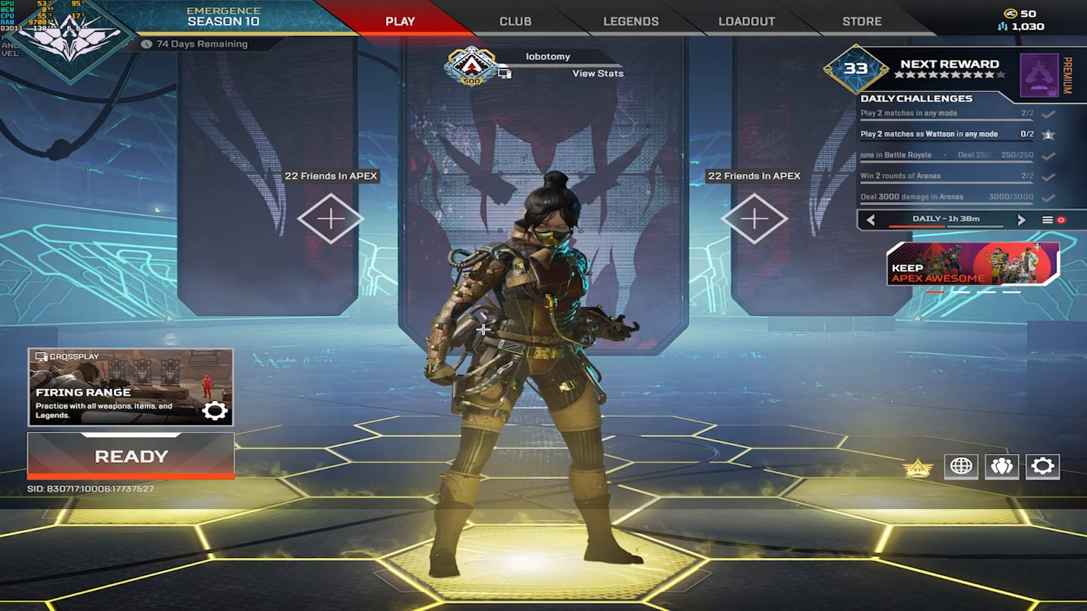
{"action": "key", "text": "Escape"}
{"action": "left_click", "coordinate": [536, 300]}
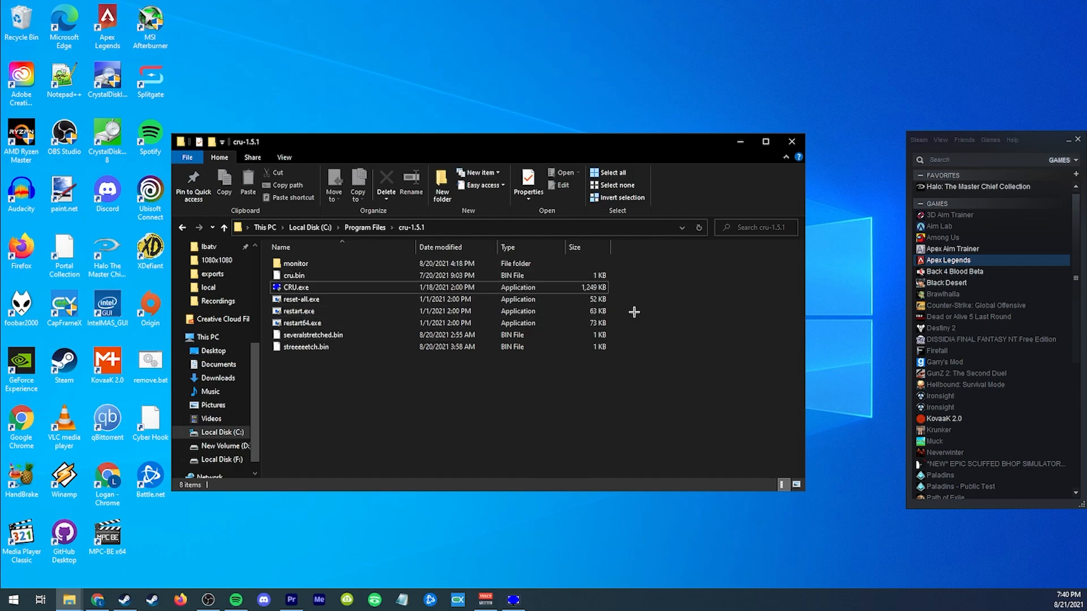
Select reset-all.exe in the cru-1.5.1 folder.
{"action": "left_click", "coordinate": [302, 300]}
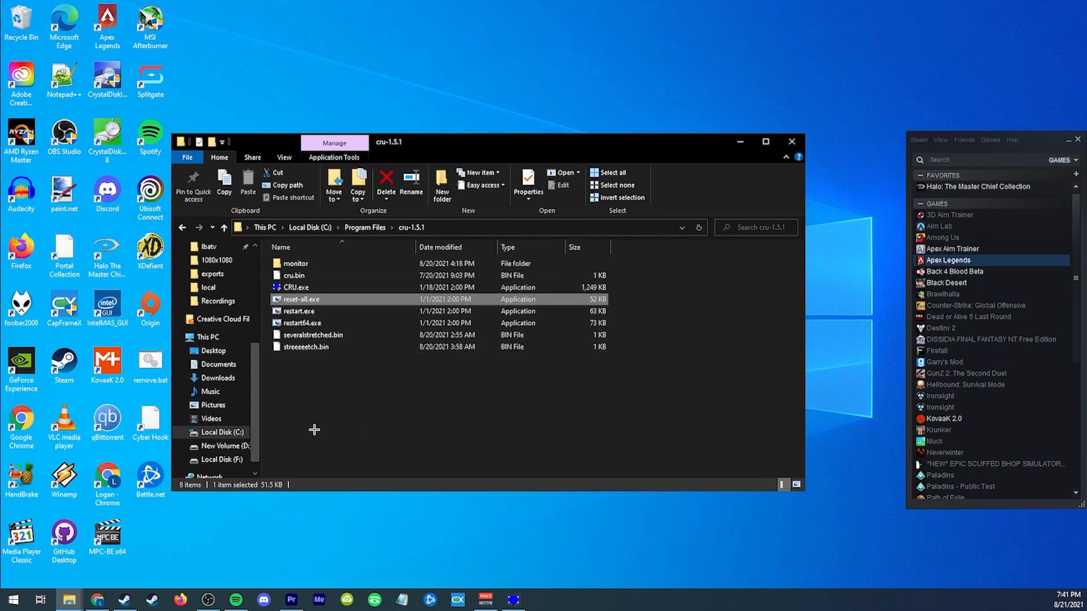
{"action": "right_click", "coordinate": [69, 600]}
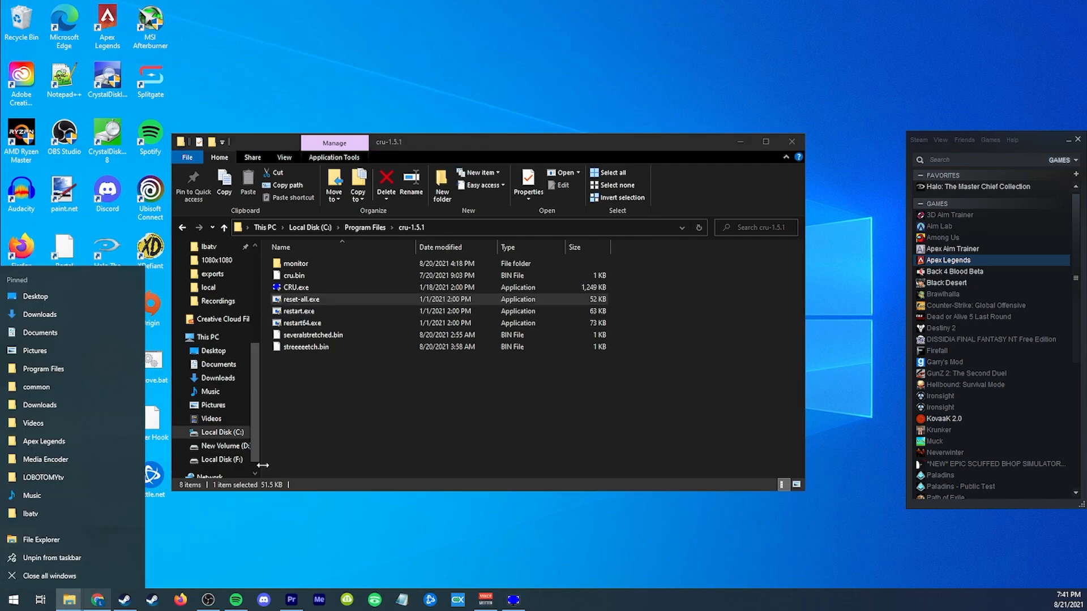
{"action": "left_click", "coordinate": [372, 420]}
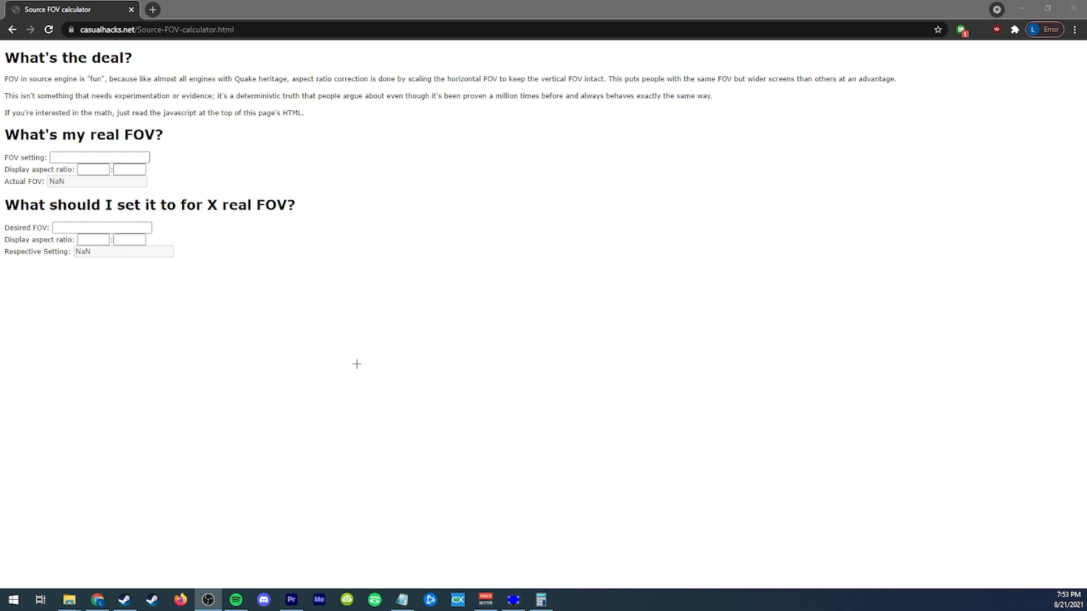
Examine the two commented cl_fovscale lines and their maximum FOV values in autoexec.cfg in Notepad.
{"action": "left_click", "coordinate": [137, 159]}
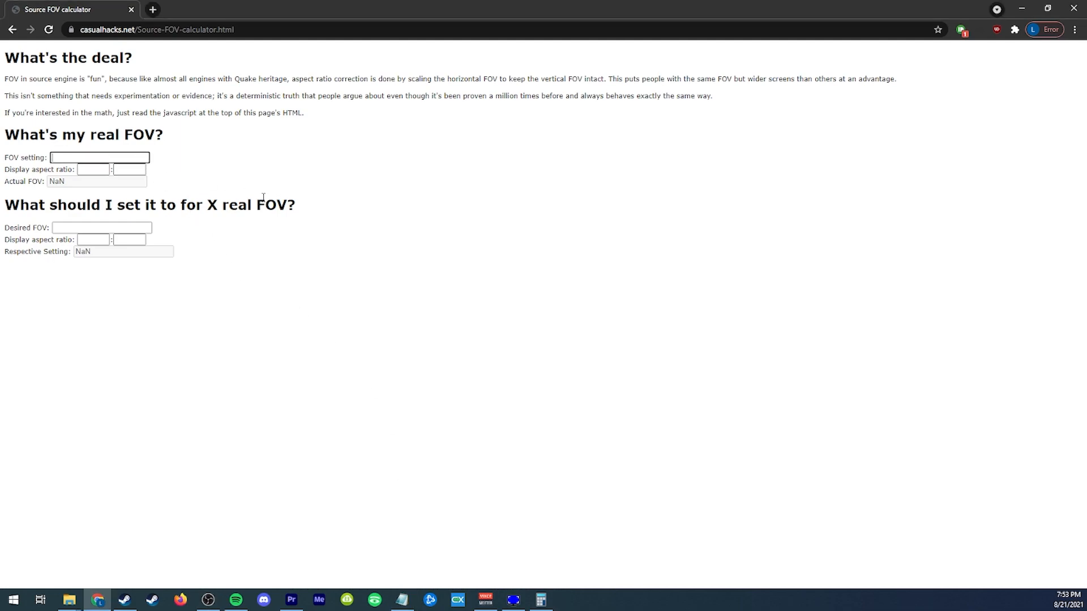
{"action": "left_click", "coordinate": [402, 600]}
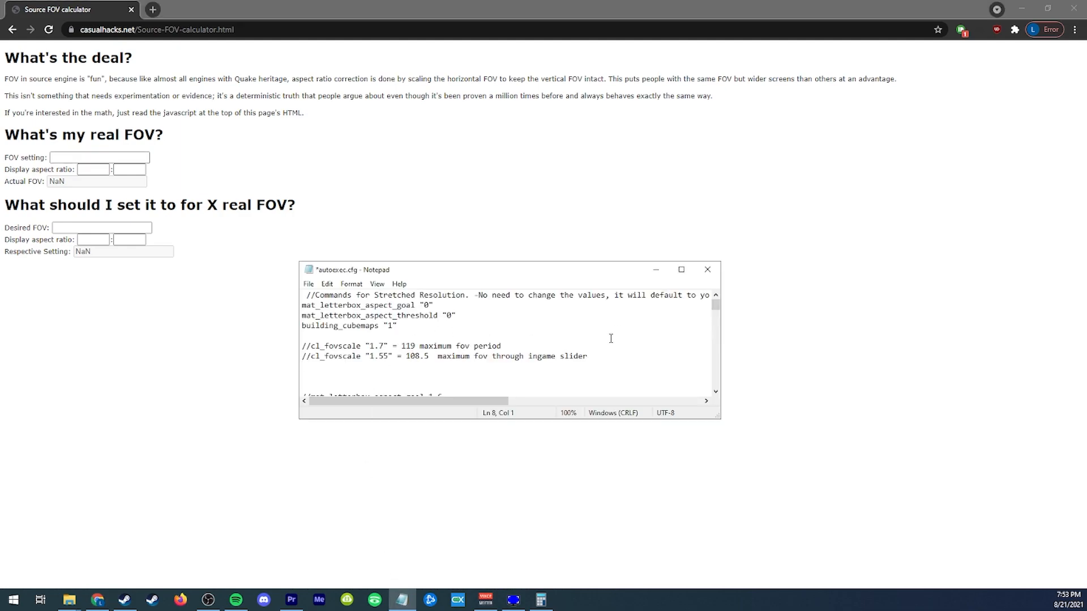
{"action": "left_click_drag", "start_coordinate": [302, 356], "coordinate": [403, 356]}
{"action": "left_click", "coordinate": [390, 356]}
{"action": "left_click", "coordinate": [431, 355]}
{"action": "left_click", "coordinate": [428, 357]}
{"action": "left_click_drag", "start_coordinate": [383, 347], "coordinate": [374, 347]}
{"action": "left_click", "coordinate": [415, 346]}
In the Source FOV calculator, enter an FOV setting of 108.5 with a 4:3 display aspect ratio under "What's my real FOV?".
{"action": "left_click", "coordinate": [193, 299]}
{"action": "left_click", "coordinate": [104, 157]}
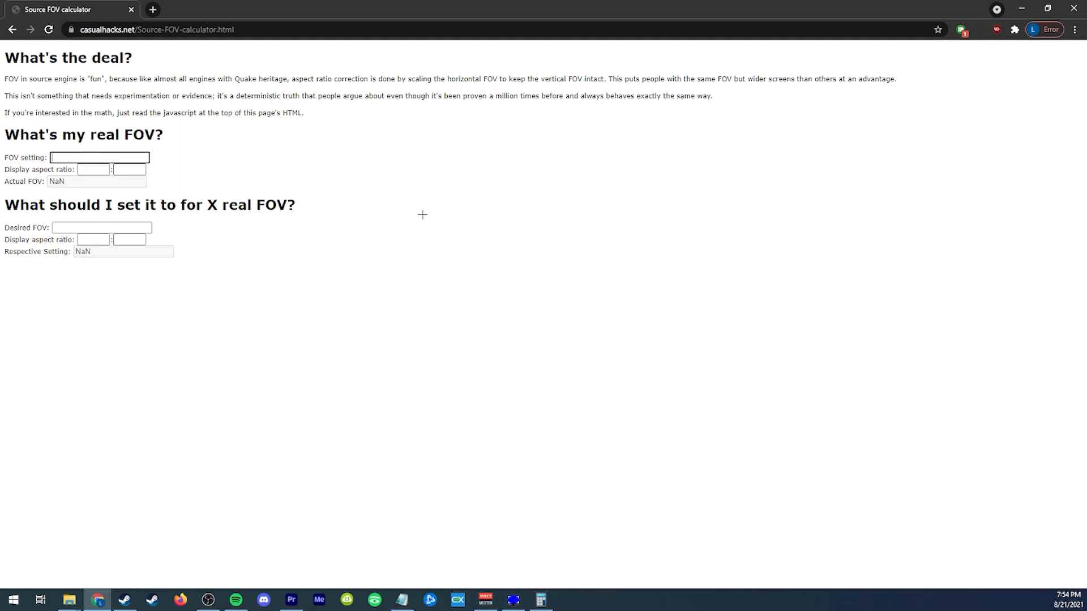
{"action": "left_click", "coordinate": [90, 170]}
{"action": "type", "text": "4"}
{"action": "left_click", "coordinate": [128, 170]}
{"action": "type", "text": "3"}
Copy the actual FOV into the desired FOV and set the second display aspect ratio to 16:9.
{"action": "left_click_drag", "start_coordinate": [77, 181], "coordinate": [37, 181]}
{"action": "key", "text": "ctrl+c"}
{"action": "left_click", "coordinate": [107, 227]}
{"action": "key", "text": "ctrl+v"}
{"action": "left_click", "coordinate": [57, 184]}
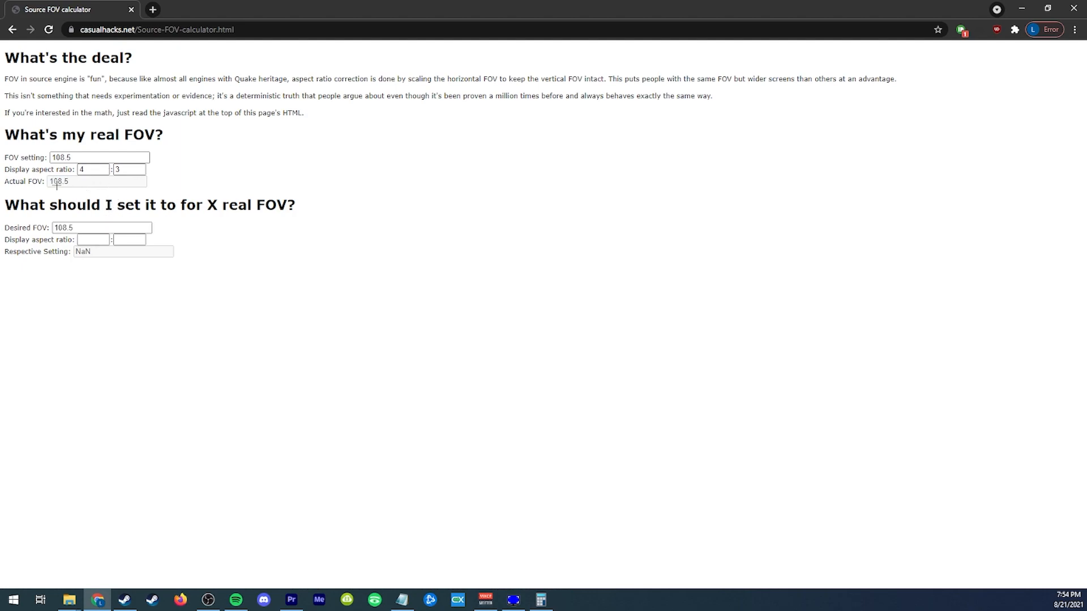
{"action": "left_click", "coordinate": [97, 240]}
{"action": "type", "text": "16"}
{"action": "left_click", "coordinate": [143, 239]}
{"action": "type", "text": "9"}
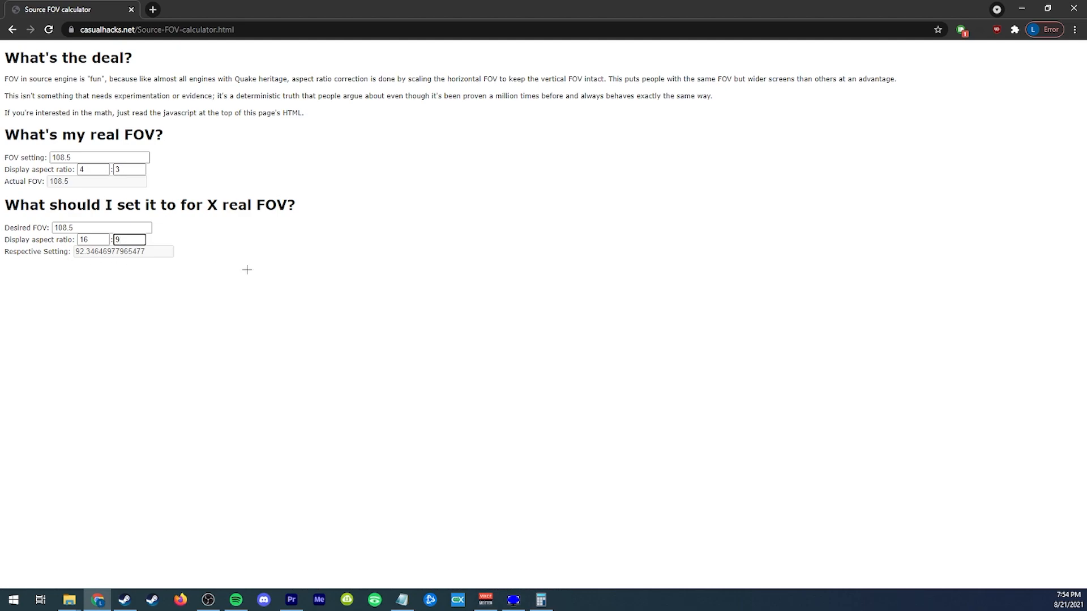
Replace the calculator's FOV setting with the 119 value copied from the cl_fovscale "1.7" line in autoexec.cfg.
{"action": "left_click", "coordinate": [396, 600]}
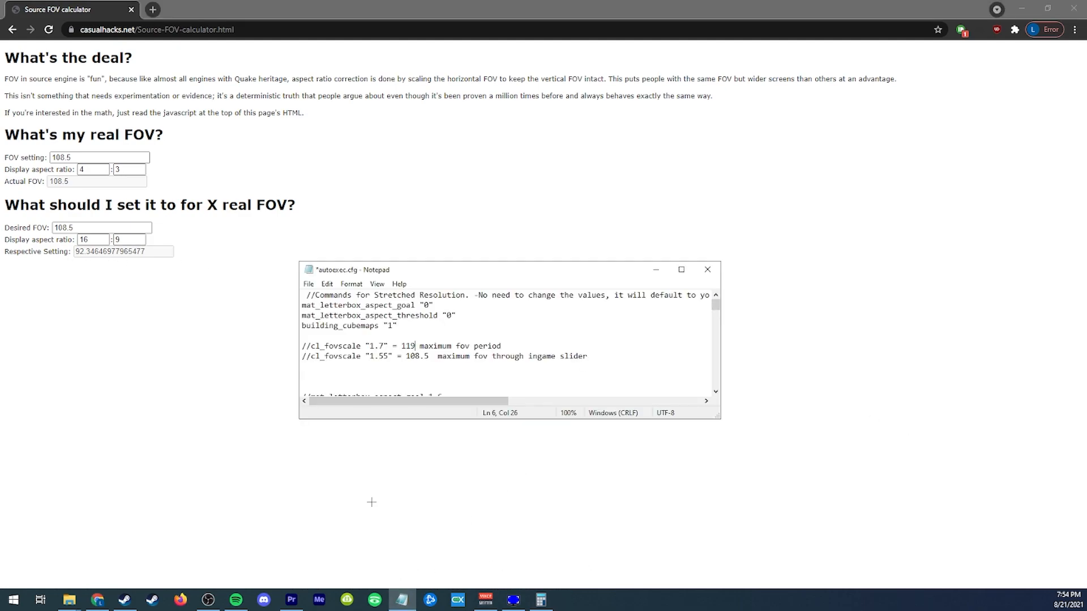
{"action": "left_click_drag", "start_coordinate": [417, 345], "coordinate": [401, 345]}
{"action": "key", "text": "ctrl+c"}
{"action": "left_click", "coordinate": [121, 160]}
{"action": "key", "text": "ctrl+a"}
{"action": "key", "text": "ctrl+v"}
Replace the desired FOV with the actual FOV of 119 copied from the upper calculation.
{"action": "left_click_drag", "start_coordinate": [74, 179], "coordinate": [40, 182]}
{"action": "key", "text": "ctrl+c"}
{"action": "left_click", "coordinate": [95, 227]}
{"action": "key", "text": "ctrl+a"}
{"action": "key", "text": "ctrl+v"}
{"action": "left_click", "coordinate": [179, 262]}
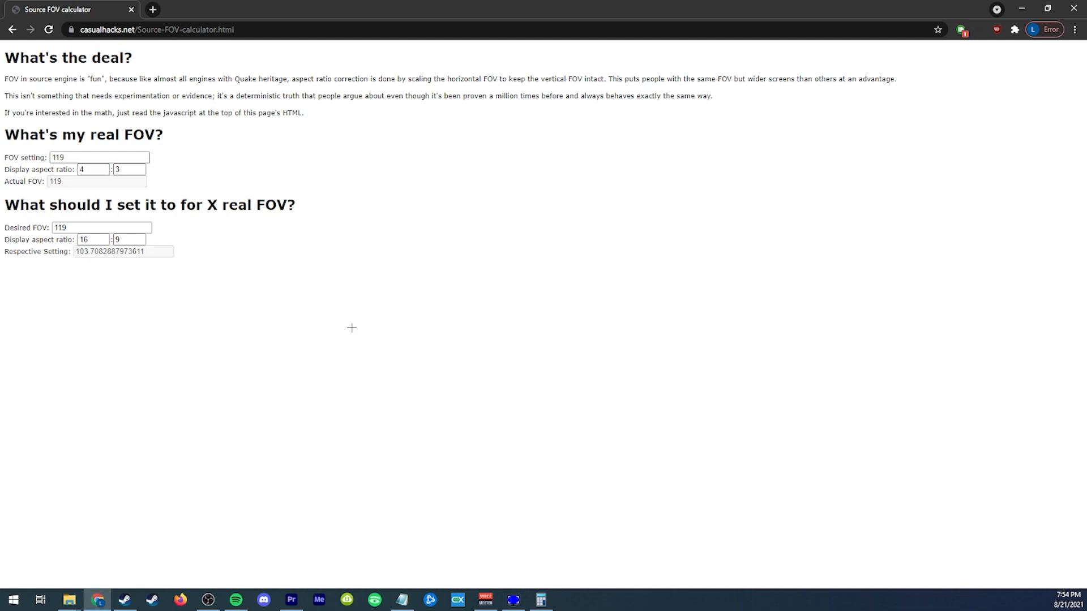
Change the first display aspect ratio to 16:10 and set the FOV setting to 108.5.
{"action": "double_click", "coordinate": [95, 169]}
{"action": "type", "text": "16"}
{"action": "left_click", "coordinate": [139, 170]}
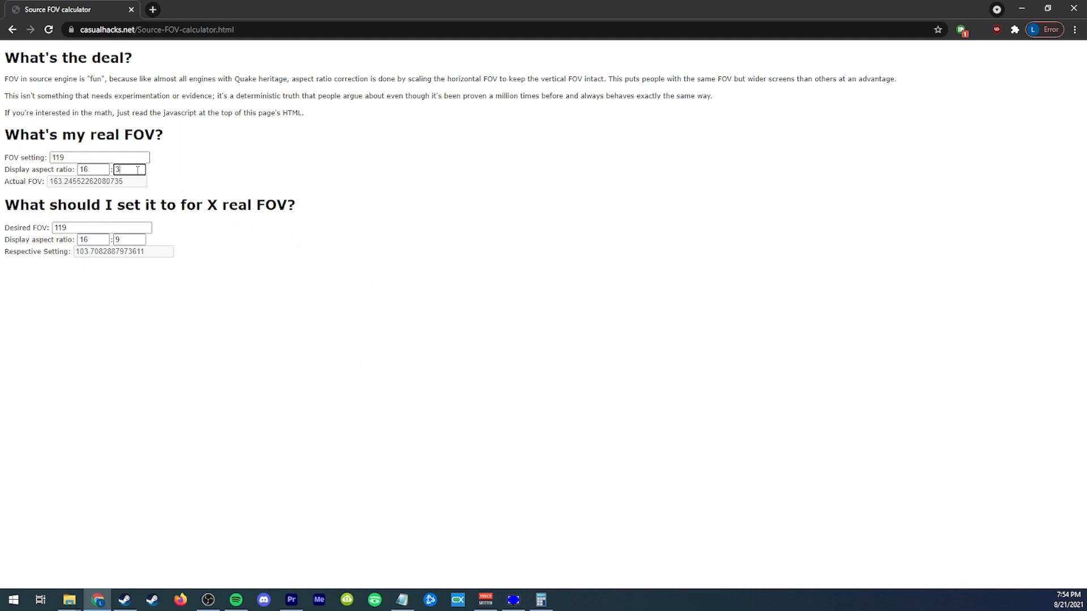
{"action": "key", "text": "BackSpace"}
{"action": "type", "text": "10"}
{"action": "left_click_drag", "start_coordinate": [82, 161], "coordinate": [47, 160]}
{"action": "type", "text": "108.5"}
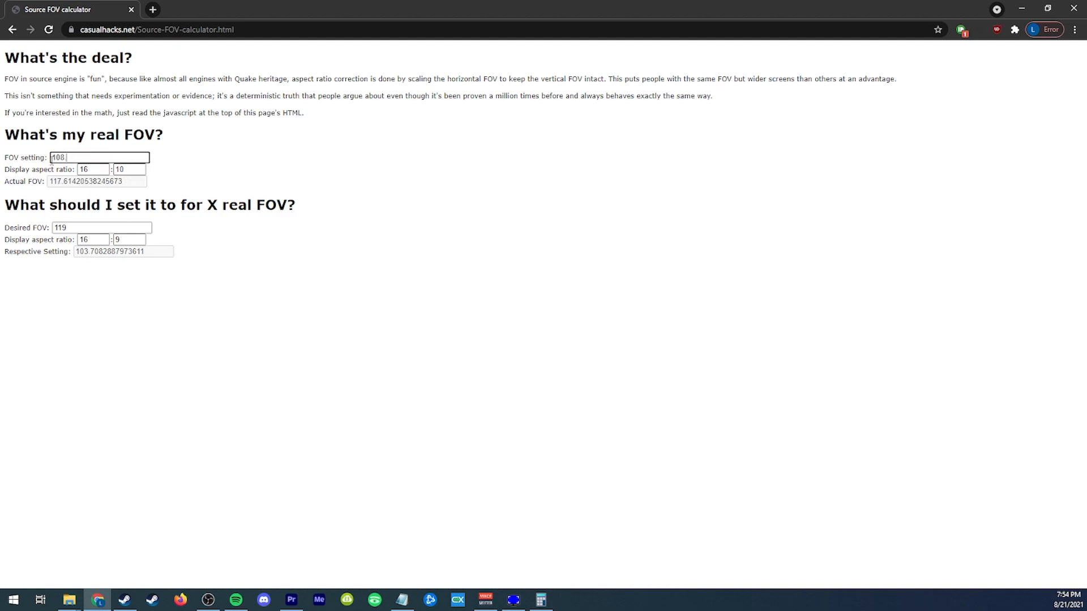
Copy the actual FOV for 108.5 at 16:10 into the desired FOV of the 16:9 calculation.
{"action": "double_click", "coordinate": [67, 158]}
{"action": "left_click", "coordinate": [126, 182]}
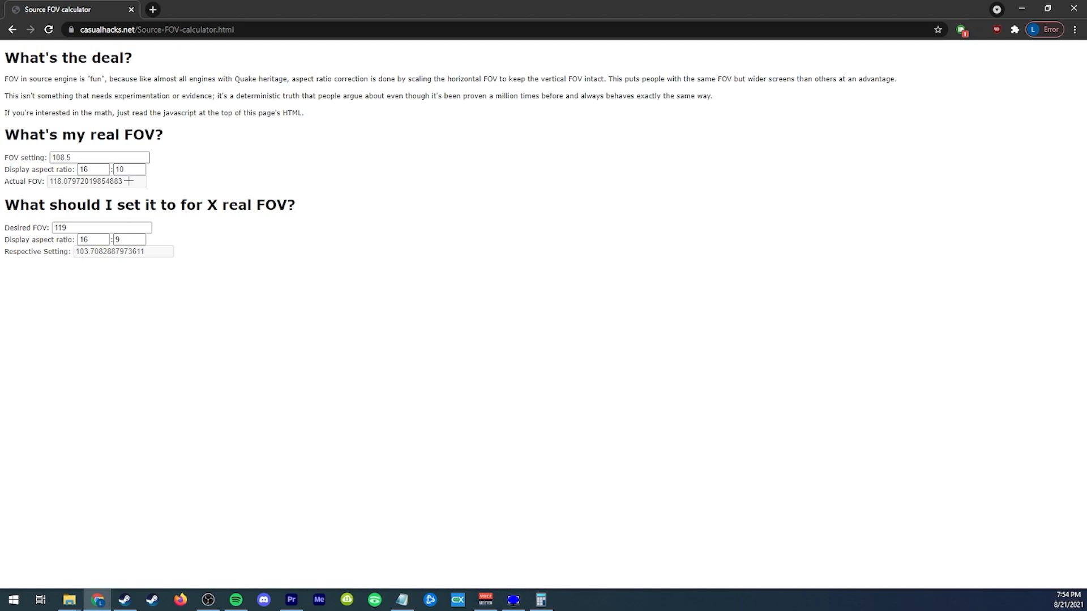
{"action": "double_click", "coordinate": [126, 182]}
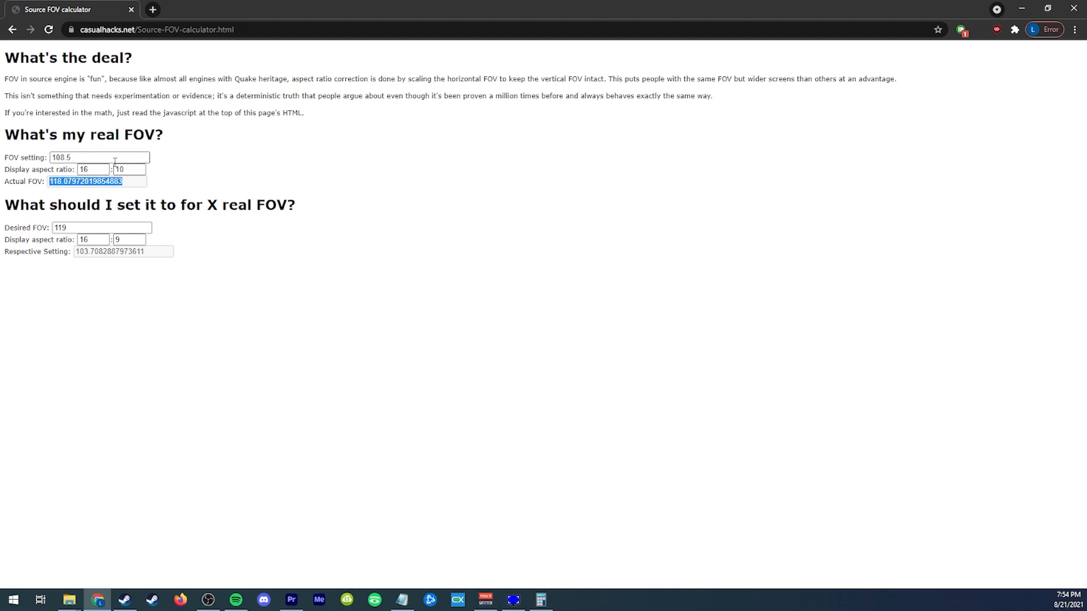
{"action": "double_click", "coordinate": [94, 229]}
{"action": "key", "text": "ctrl+v"}
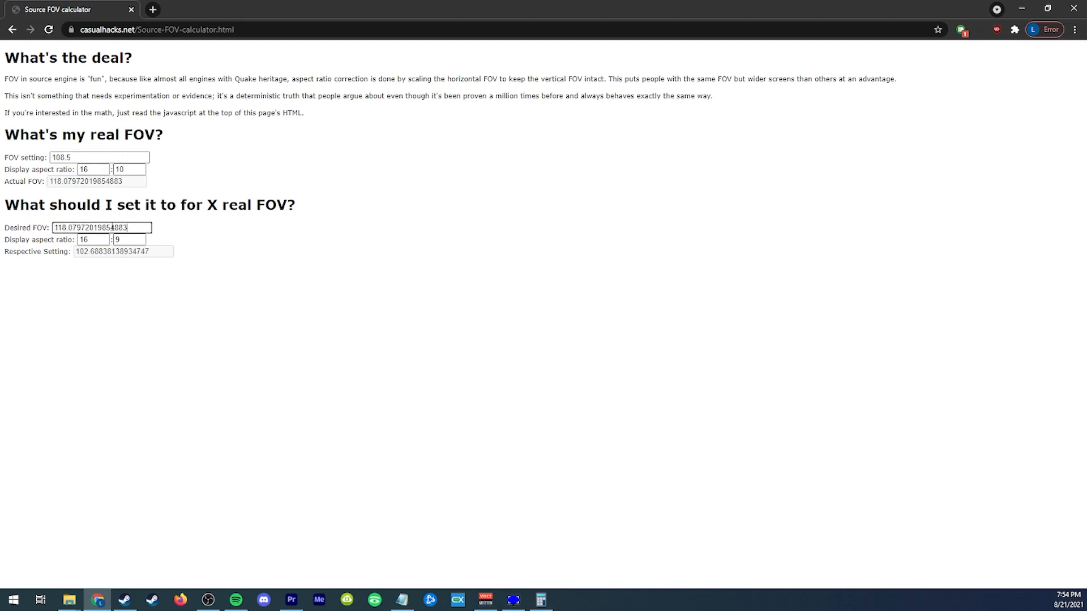
{"action": "left_click", "coordinate": [84, 249]}
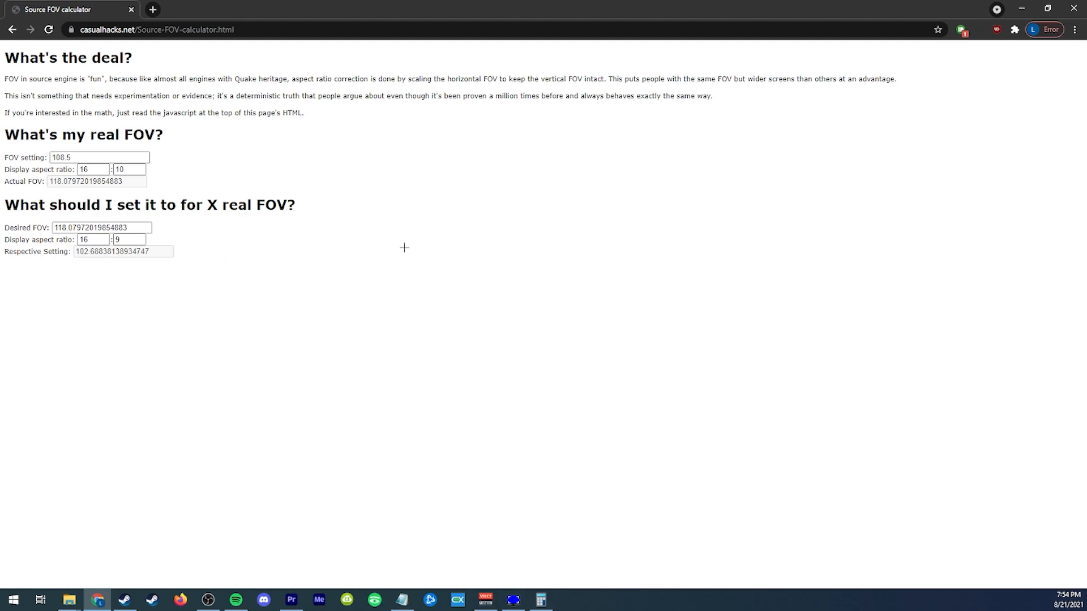
Set the FOV setting to 119 at 16:10 and carry its actual FOV over to the desired FOV.
{"action": "double_click", "coordinate": [55, 157]}
{"action": "type", "text": "119"}
{"action": "left_click_drag", "start_coordinate": [126, 183], "coordinate": [29, 177]}
{"action": "left_click", "coordinate": [81, 228]}
{"action": "key", "text": "ctrl+a"}
{"action": "key", "text": "ctrl+v"}
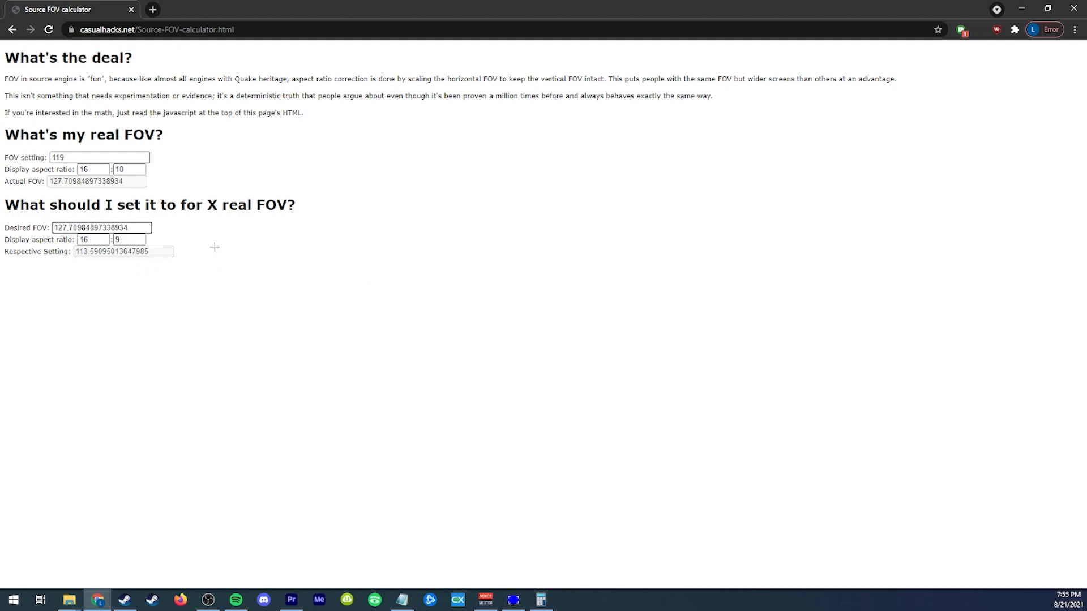
Review the autoexec.cfg FOV notes, and browse Apex Legends' local files from its Steam properties to the cfg folder.
{"action": "left_click", "coordinate": [403, 599]}
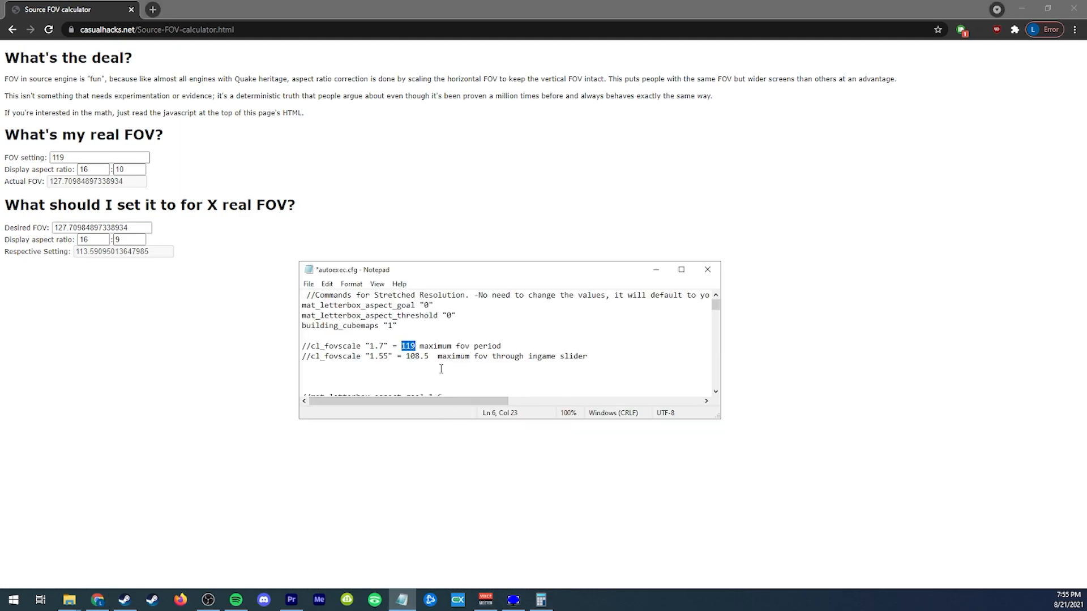
{"action": "left_click", "coordinate": [486, 345]}
{"action": "left_click", "coordinate": [125, 600]}
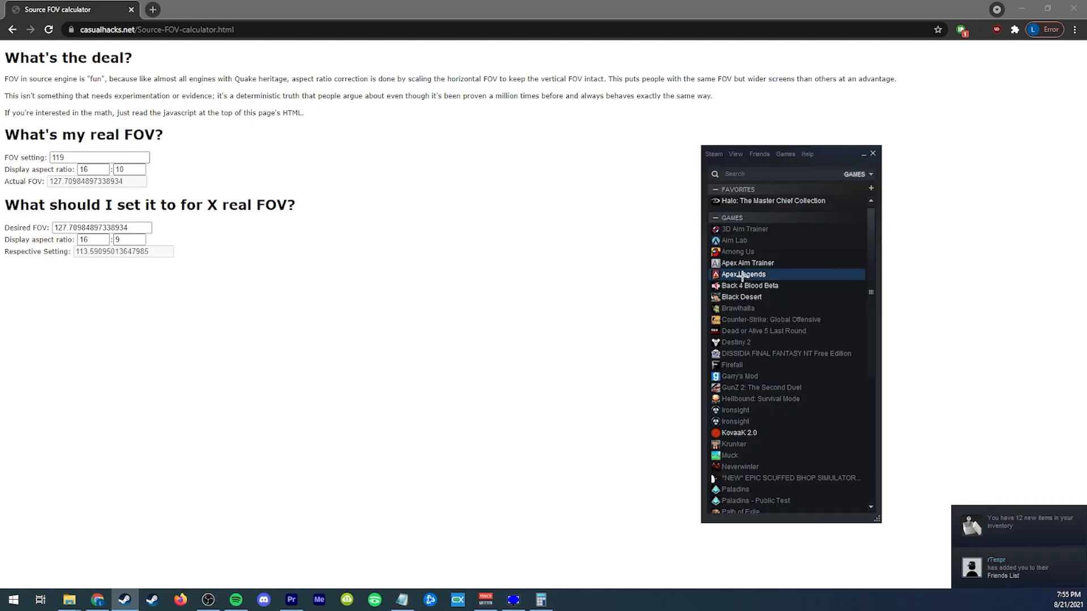
{"action": "right_click", "coordinate": [742, 275]}
{"action": "left_click", "coordinate": [758, 433]}
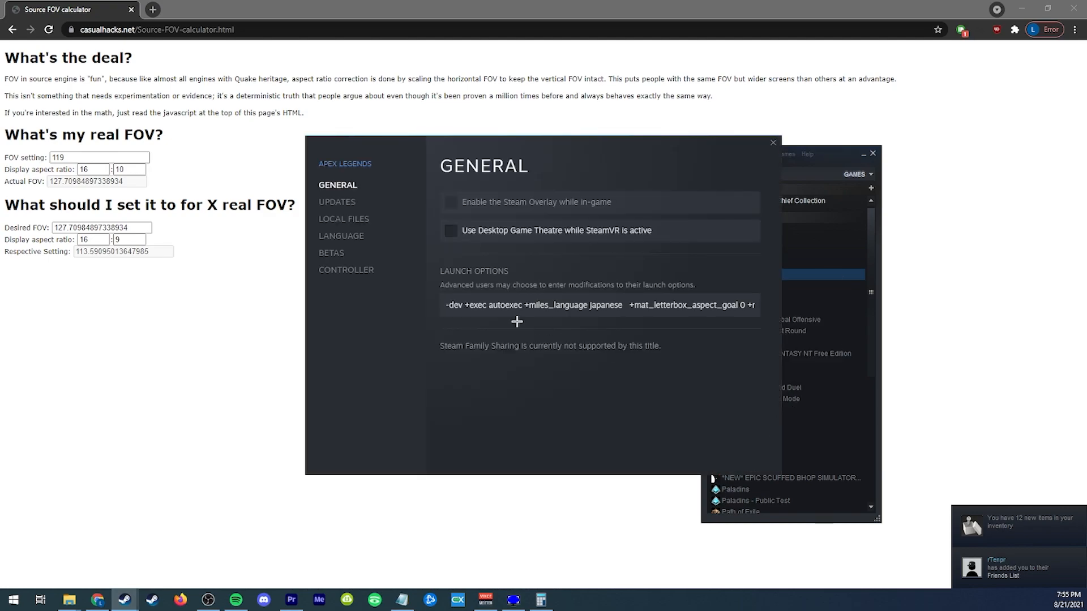
{"action": "left_click", "coordinate": [360, 215]}
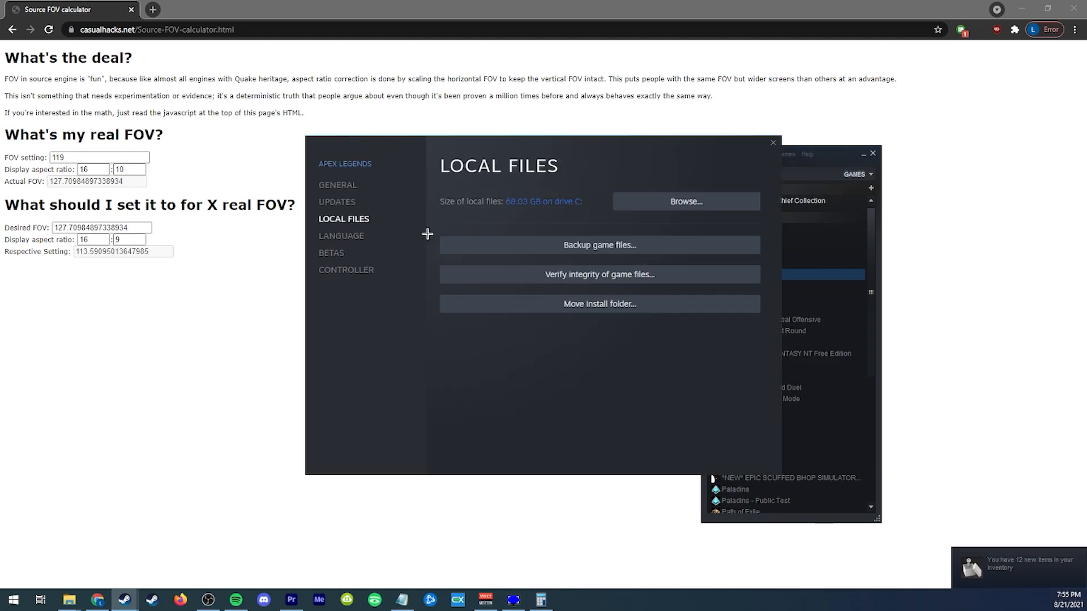
{"action": "left_click", "coordinate": [664, 205]}
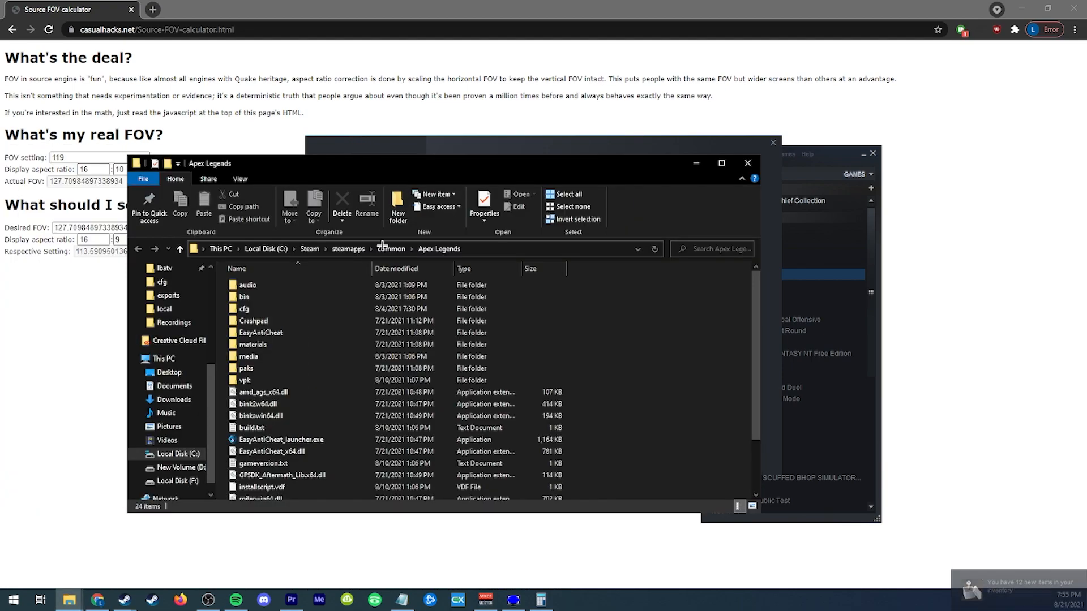
{"action": "double_click", "coordinate": [265, 308]}
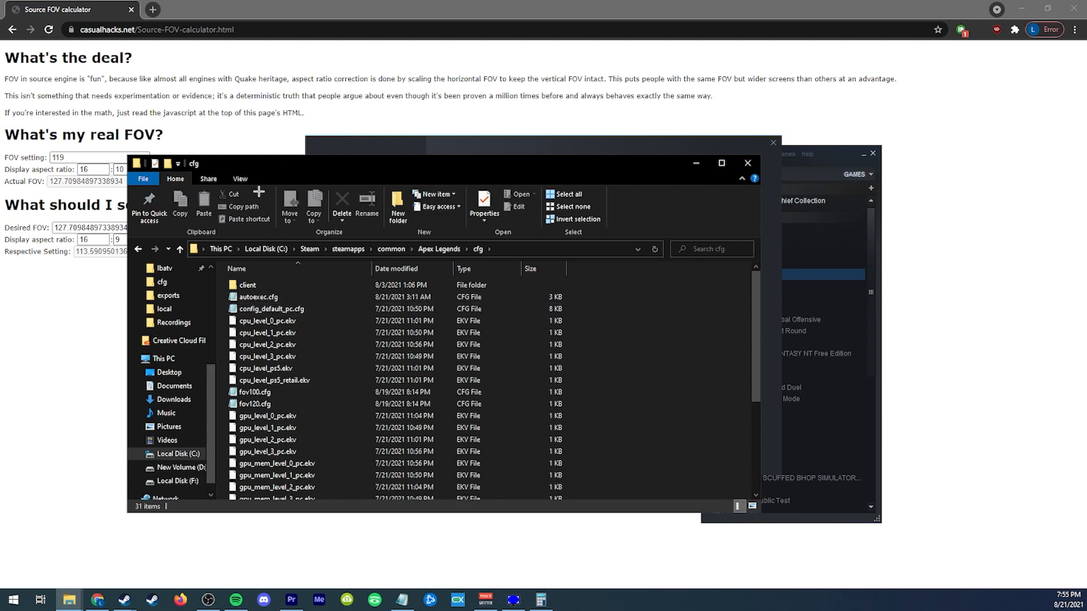
Check the file name extensions option and create a new folder in the cfg folder.
{"action": "left_click", "coordinate": [240, 179]}
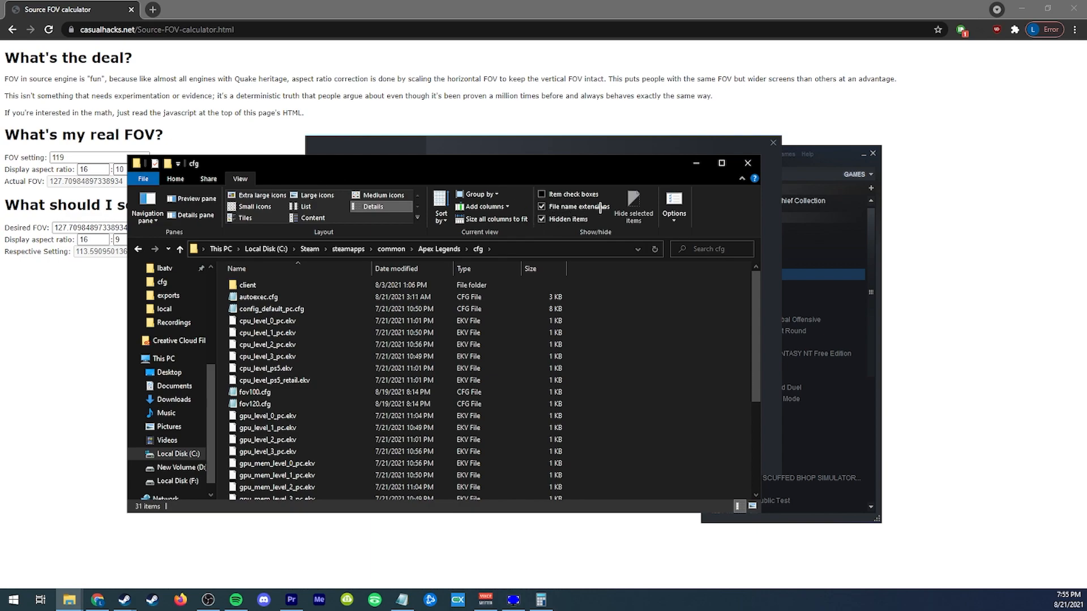
{"action": "key", "text": "ctrl+shift+n"}
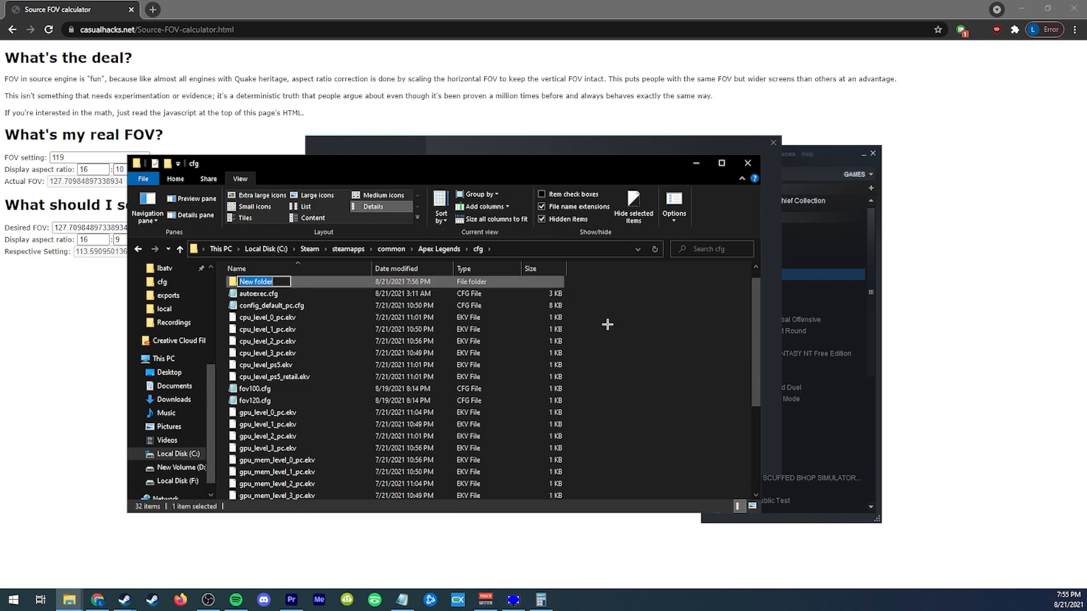
{"action": "right_click", "coordinate": [635, 330]}
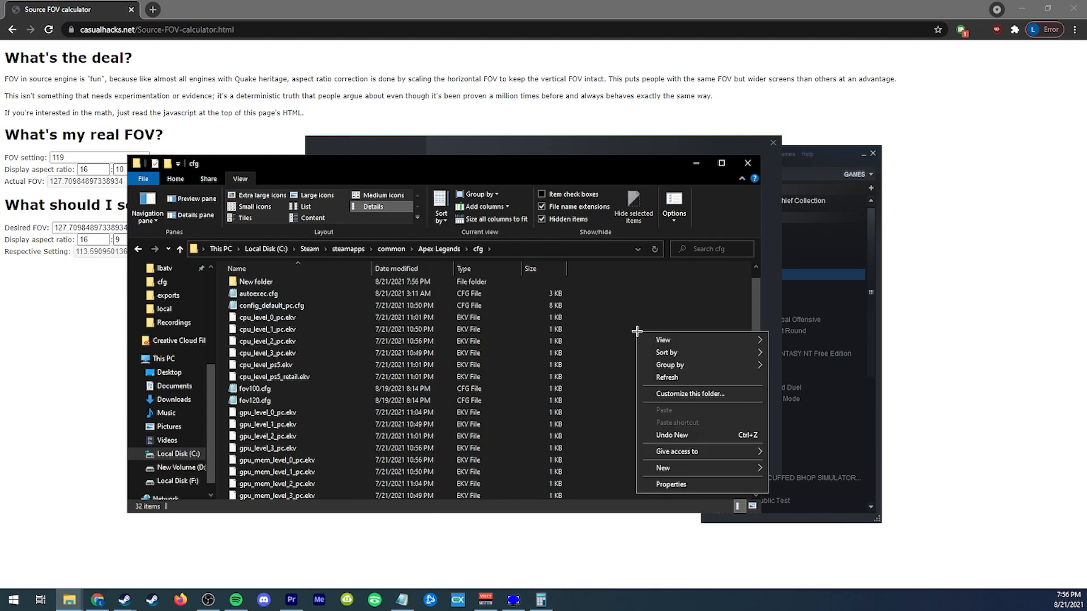
{"action": "left_click", "coordinate": [607, 304]}
Create a text document in the cfg folder and name it autoexec2.cfg.
{"action": "right_click", "coordinate": [606, 304]}
{"action": "mouse_move", "coordinate": [679, 441]}
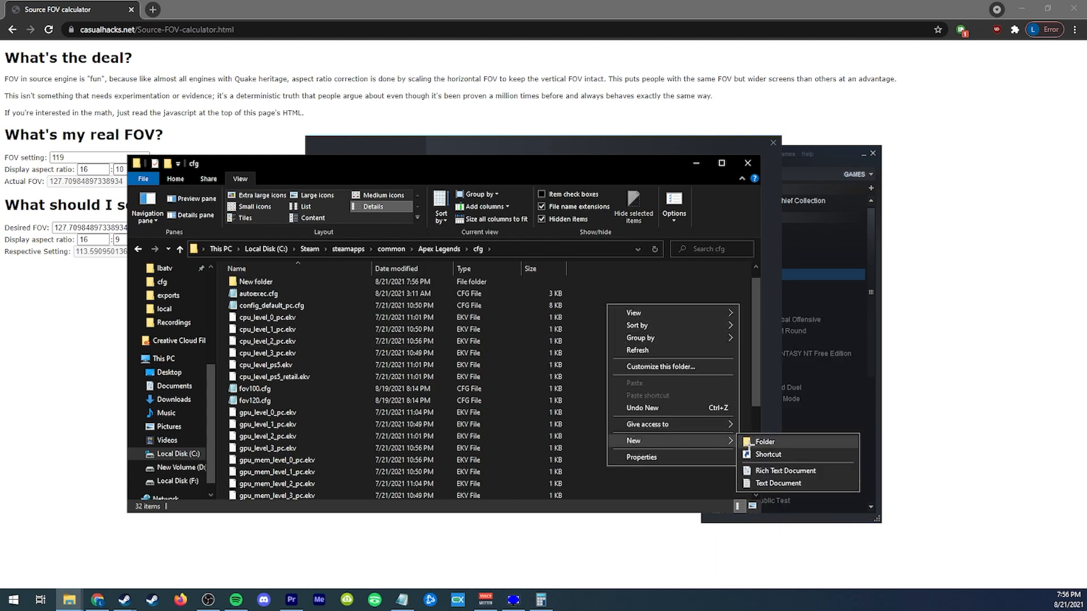
{"action": "left_click", "coordinate": [770, 482]}
{"action": "key", "text": "ctrl+a"}
{"action": "type", "text": "autoexec.cfg"}
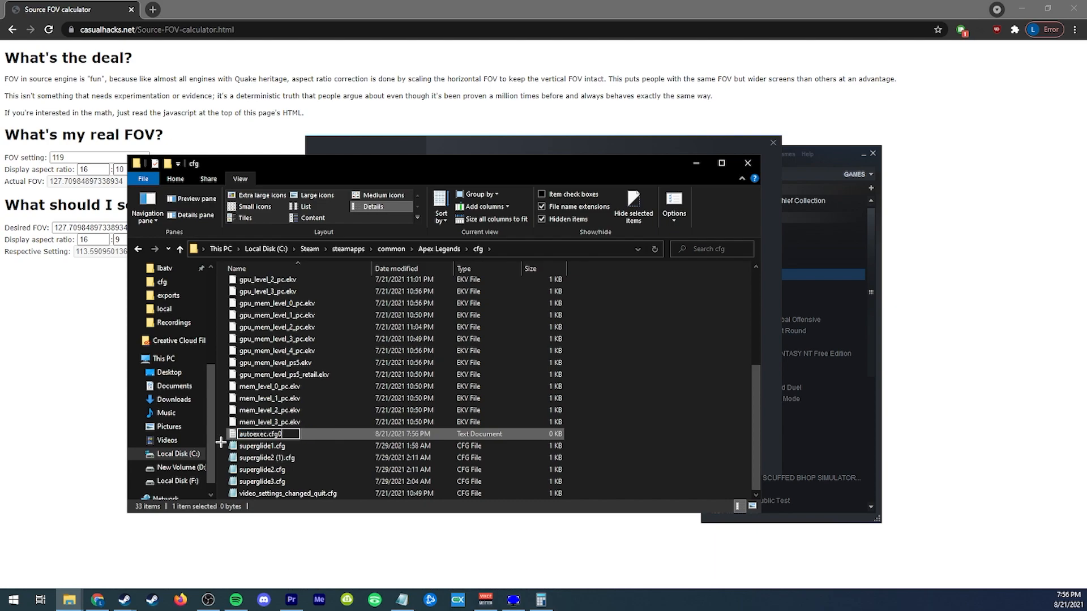
{"action": "type", "text": "2"}
{"action": "key", "text": "Return"}
Open autoexec2.cfg in Notepad and place its window beside the file list.
{"action": "left_click", "coordinate": [601, 302]}
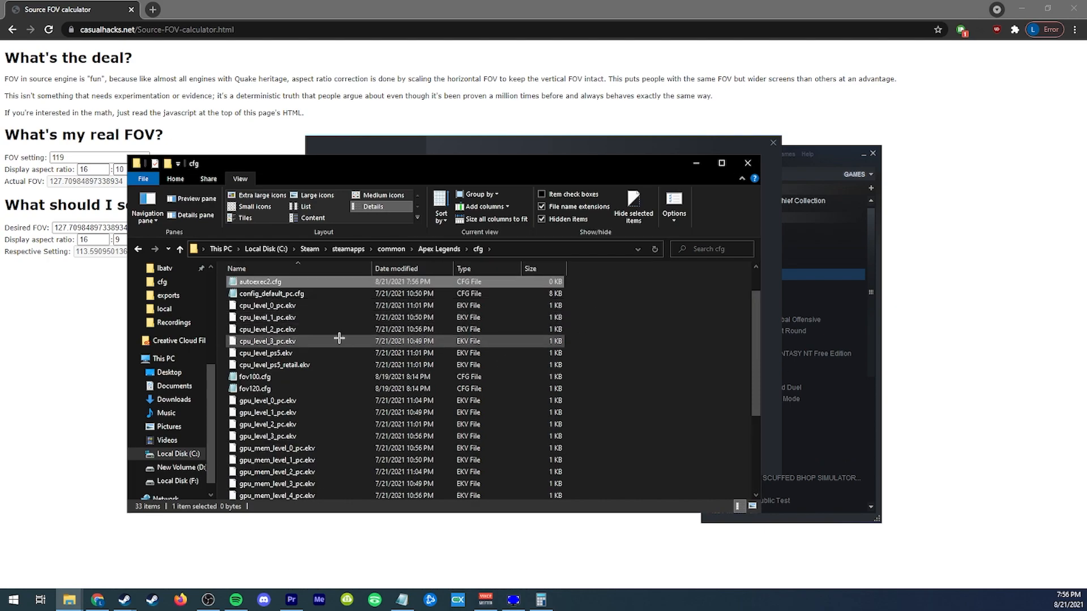
{"action": "double_click", "coordinate": [274, 310]}
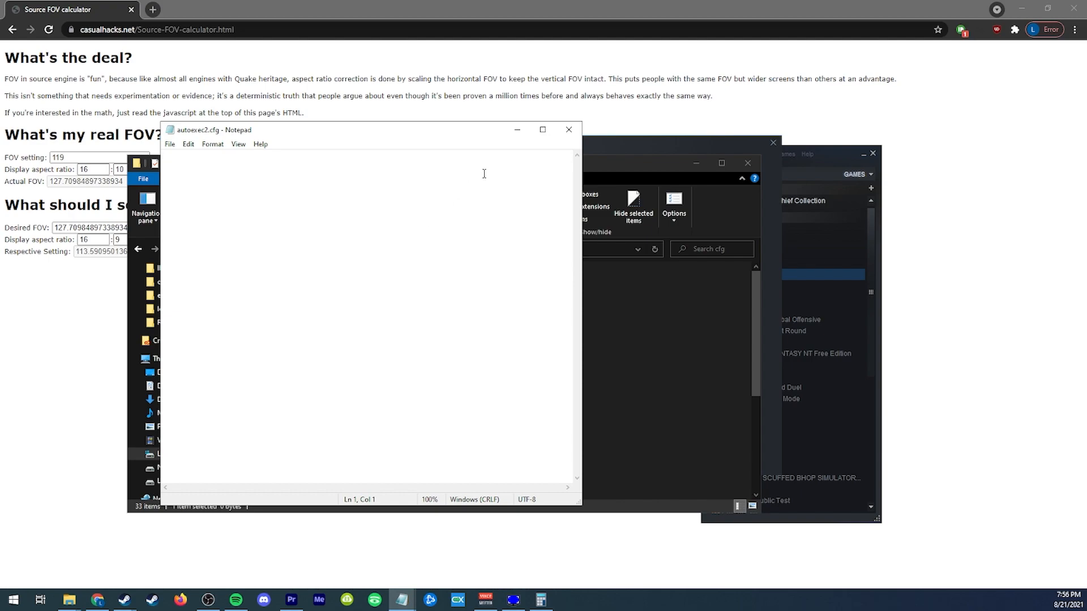
{"action": "left_click_drag", "start_coordinate": [418, 136], "coordinate": [680, 132]}
{"action": "right_click", "coordinate": [261, 321]}
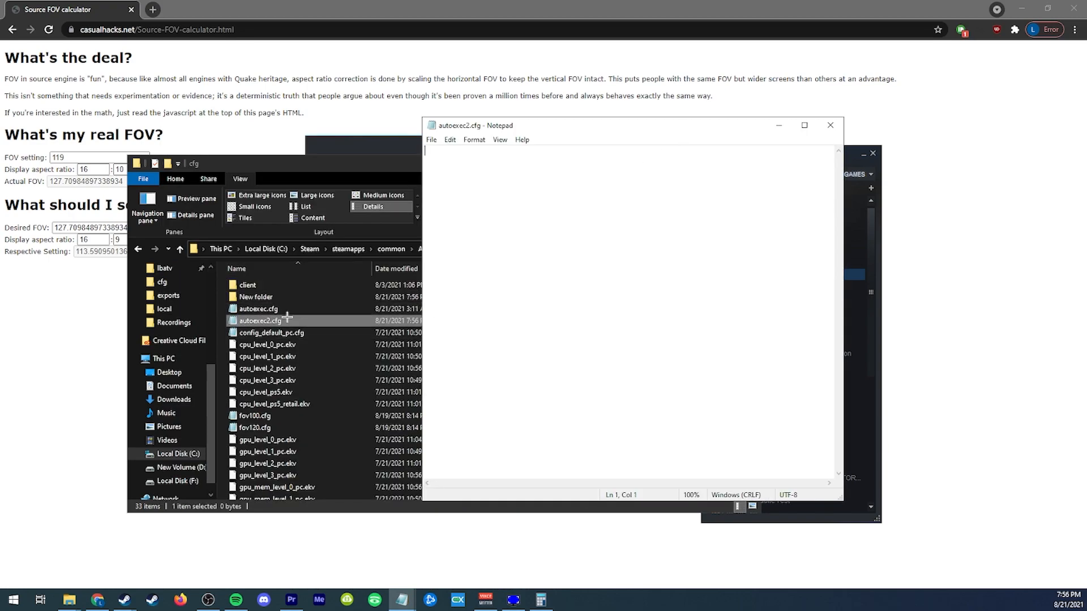
{"action": "mouse_move", "coordinate": [297, 355]}
{"action": "left_click", "coordinate": [843, 260]}
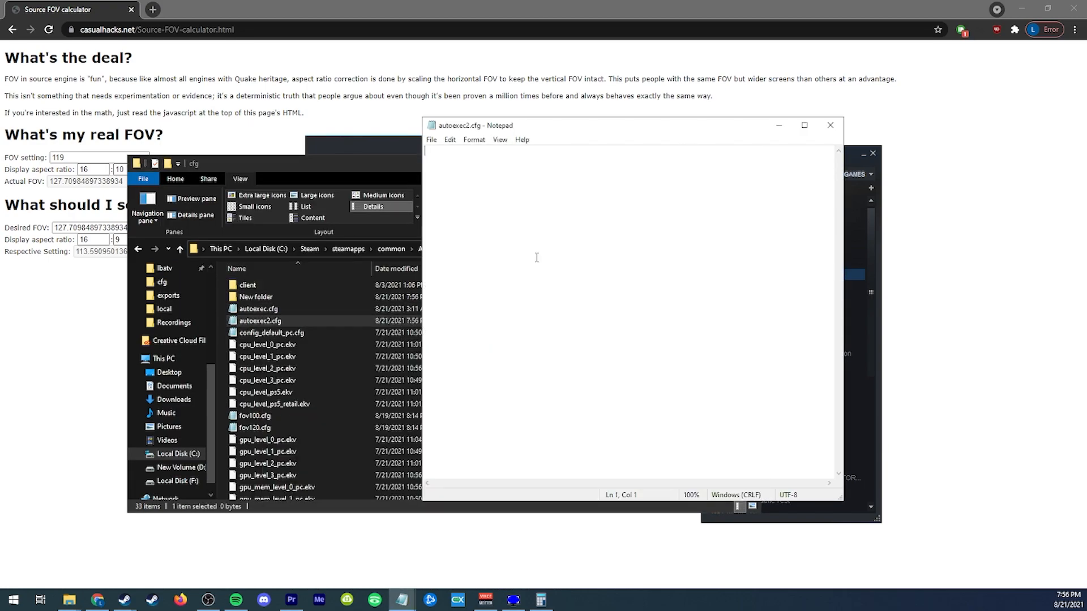
Write a cl_fovscale command with a quoted value in autoexec2.cfg, save the file and close it.
{"action": "type", "text": "cl_fovscale"}
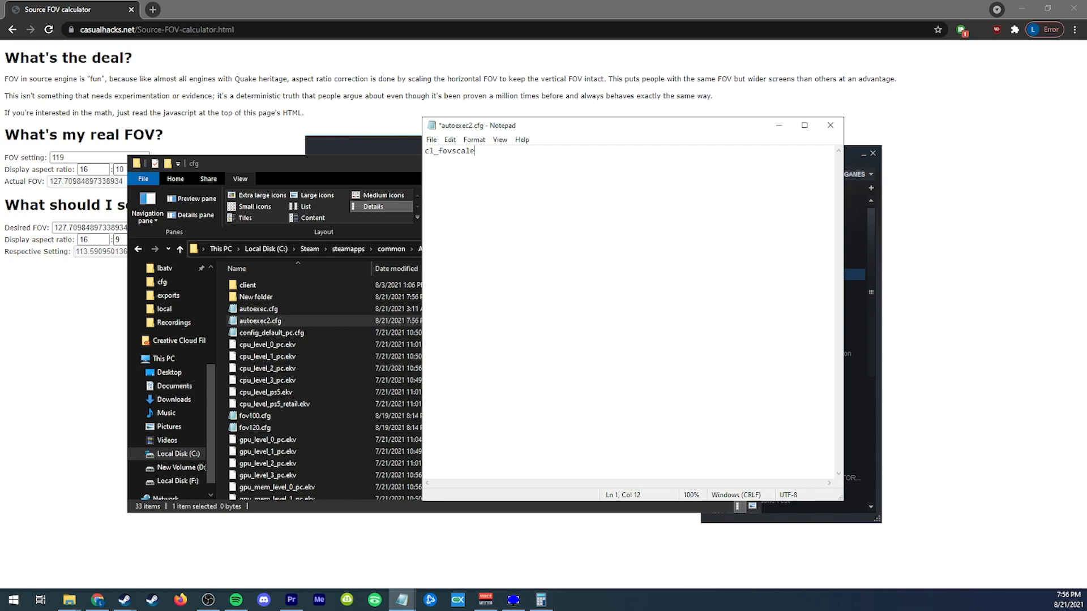
{"action": "type", "text": " \"1/"}
{"action": "key", "text": "ctrl+s"}
{"action": "left_click", "coordinate": [830, 126]}
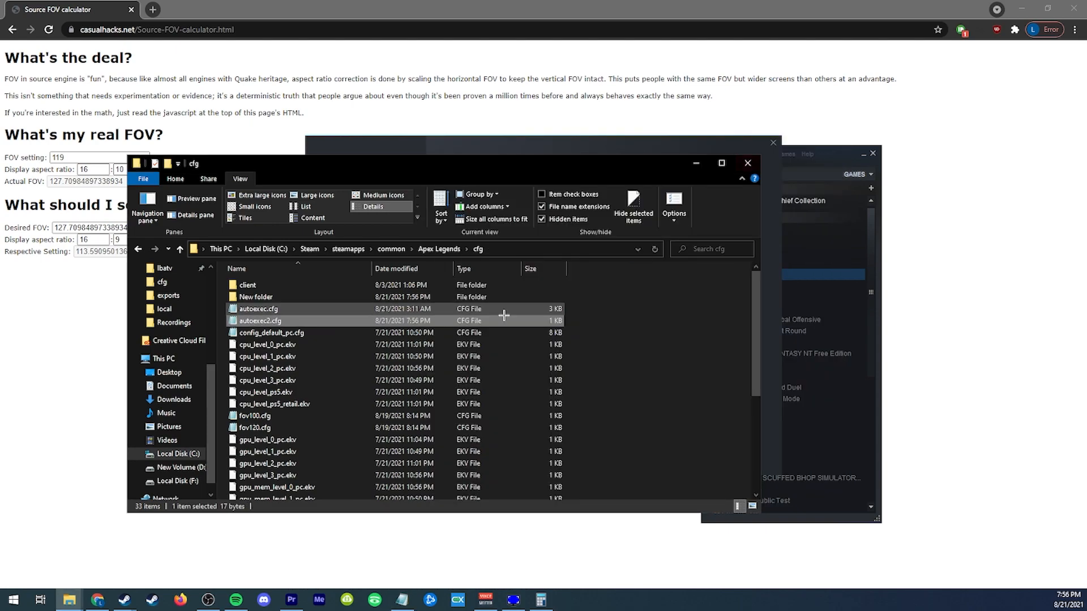
Check the +exec autoexec entry in the Apex Legends launch options and delete autoexec2.cfg from the cfg folder.
{"action": "left_click", "coordinate": [614, 143]}
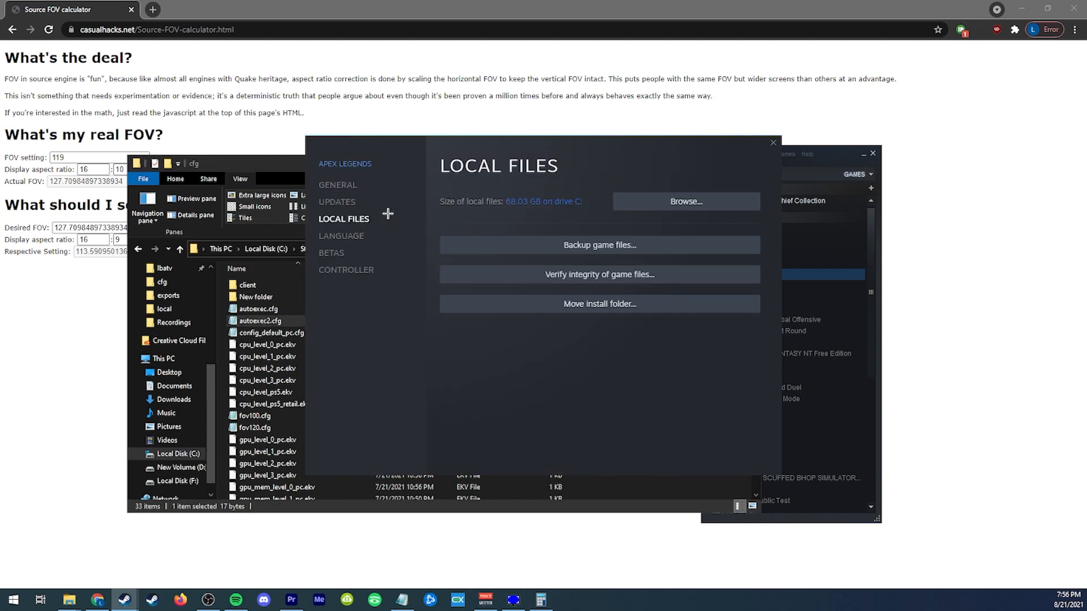
{"action": "left_click", "coordinate": [338, 185]}
{"action": "left_click", "coordinate": [524, 307]}
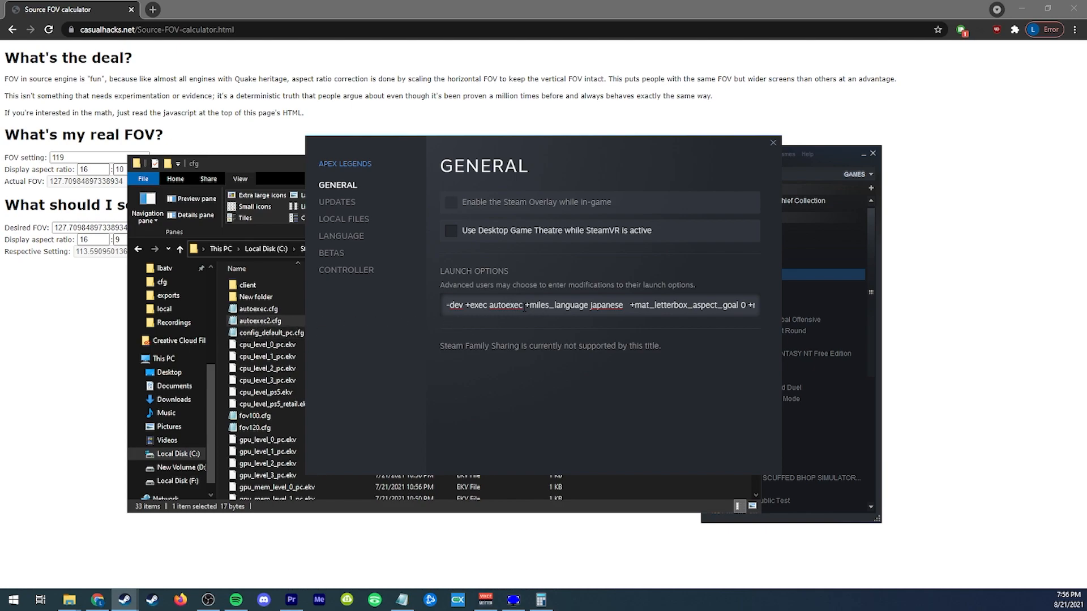
{"action": "left_click", "coordinate": [758, 306]}
{"action": "left_click", "coordinate": [305, 321]}
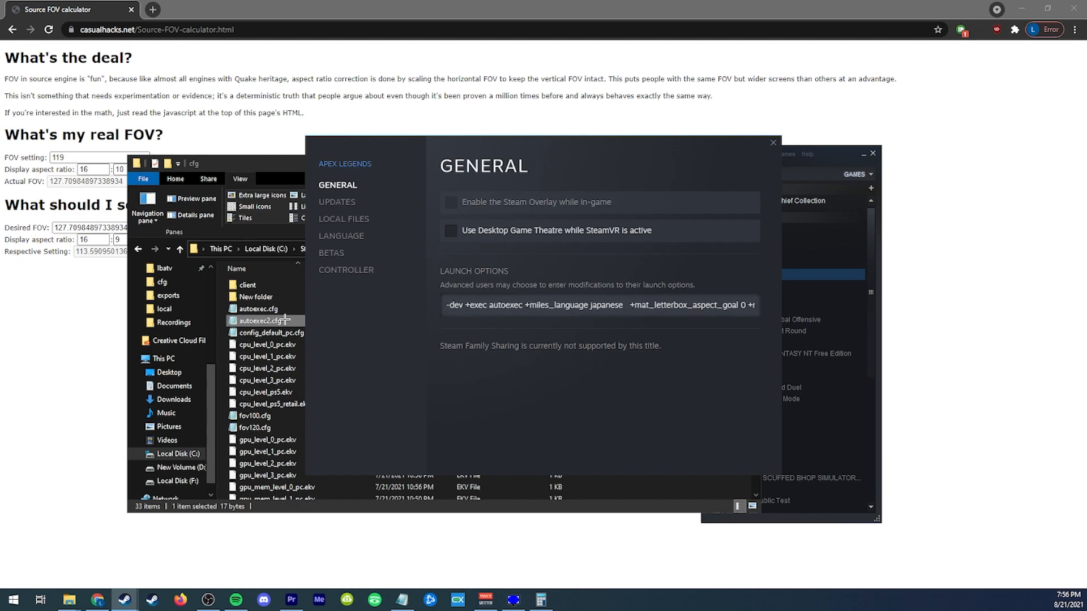
{"action": "key", "text": "Delete"}
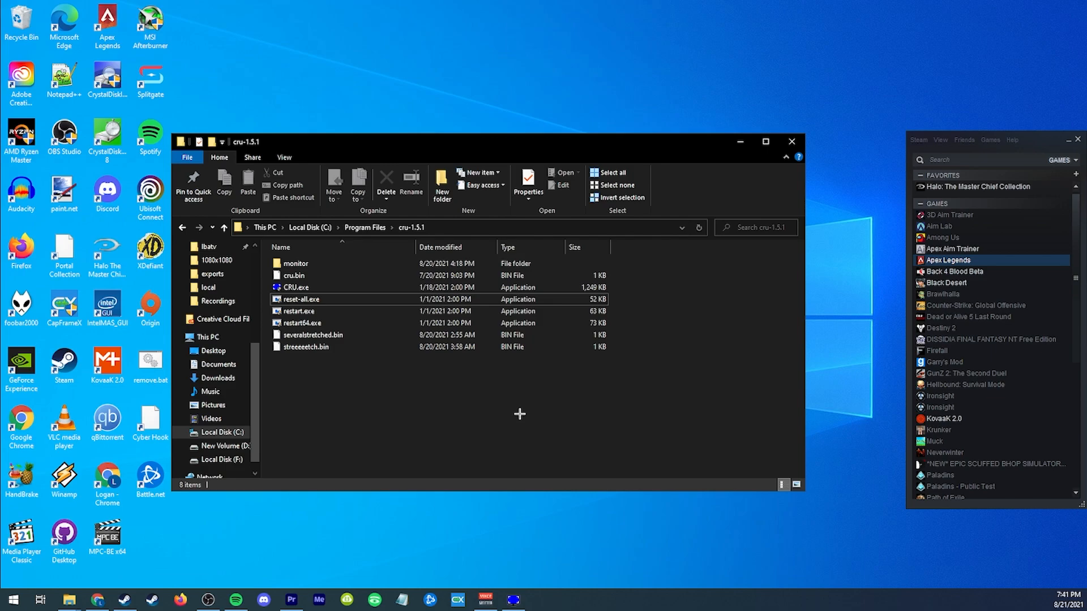
Bring up Custom Resolution Utility and open Calculator beside it, with the cru-1.5.1 folder window minimized.
{"action": "left_click", "coordinate": [512, 599]}
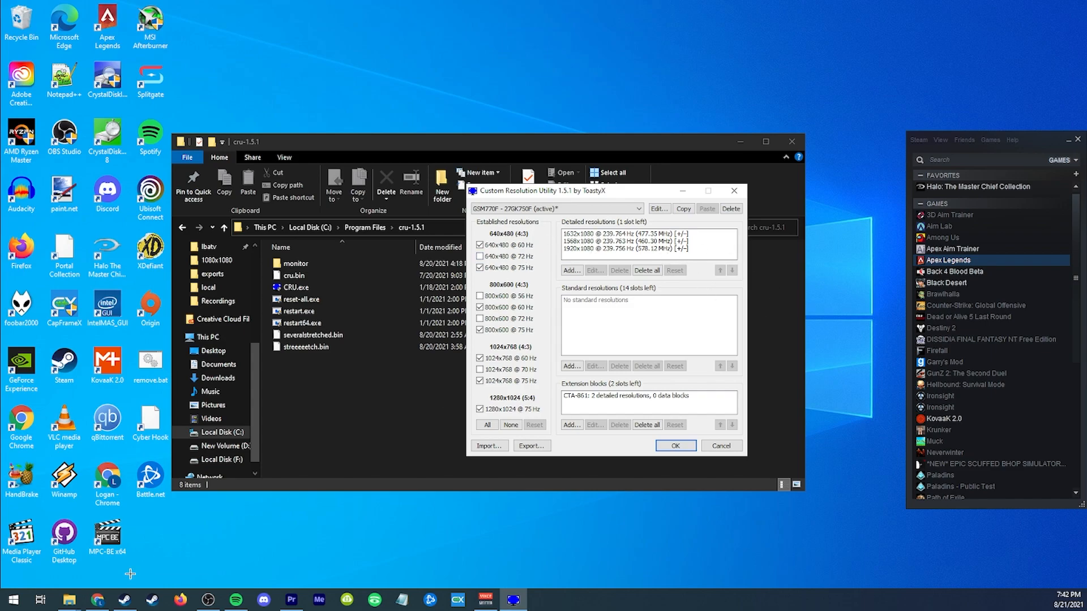
{"action": "left_click", "coordinate": [14, 600]}
{"action": "type", "text": "calc"}
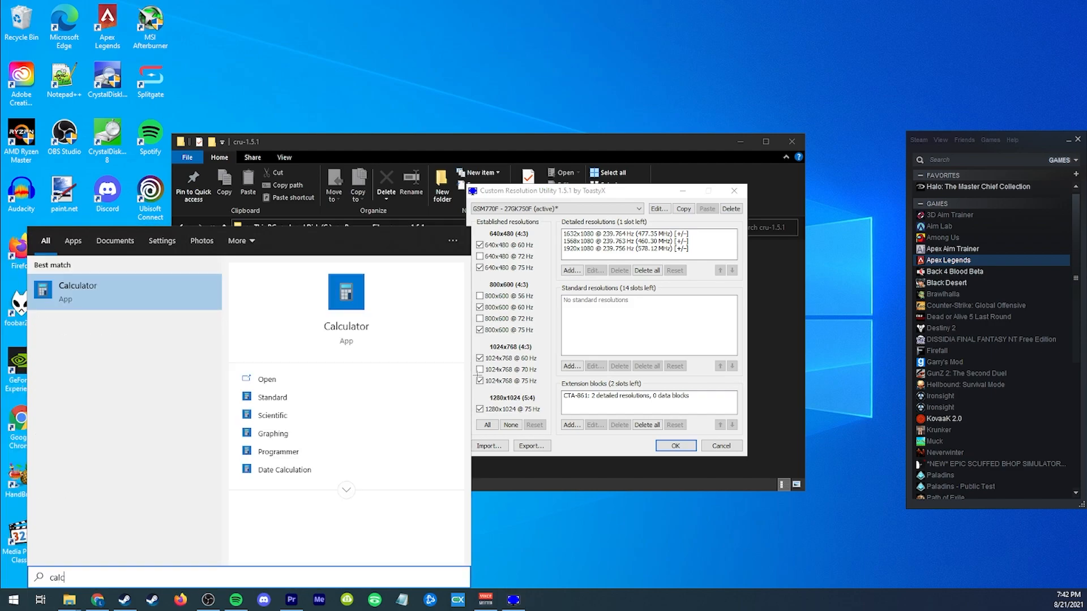
{"action": "key", "text": "Return"}
{"action": "left_click_drag", "start_coordinate": [270, 233], "coordinate": [331, 185]}
{"action": "left_click", "coordinate": [740, 142]}
Calculate the decimal aspect ratios of 16:9 and 16:10 in Calculator.
{"action": "type", "text": "1"}
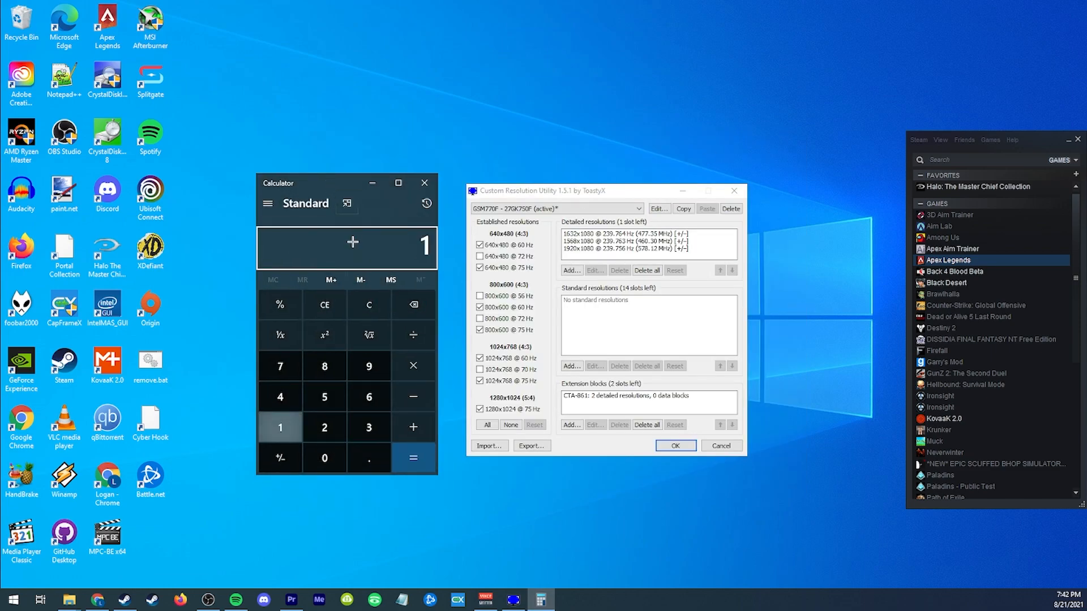
{"action": "type", "text": "6 ÷ 9"}
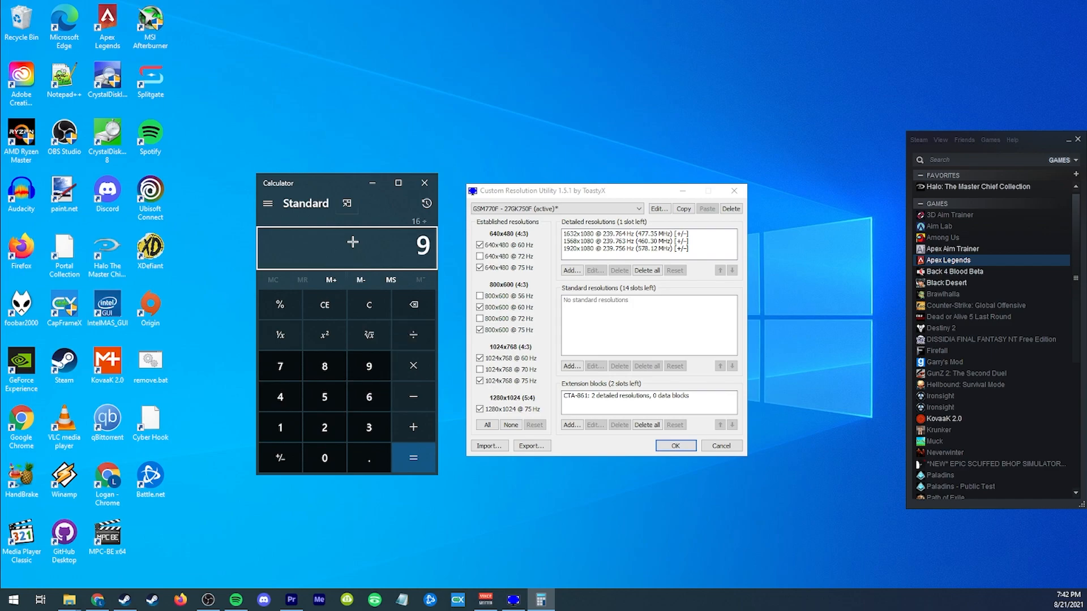
{"action": "key", "text": "Return"}
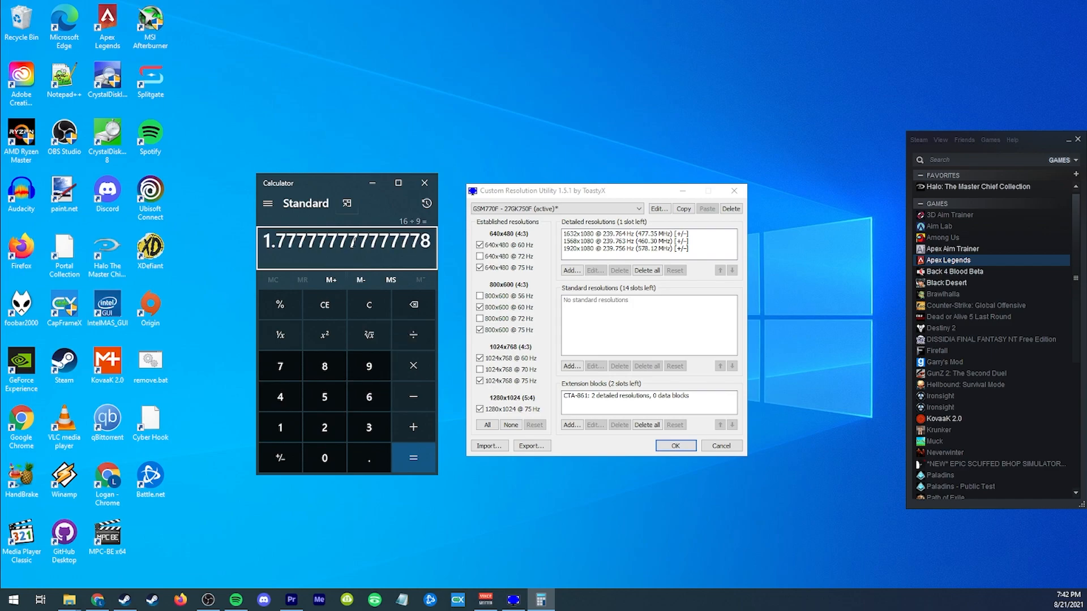
{"action": "key", "text": "Escape"}
{"action": "type", "text": "16"}
{"action": "type", "text": "/10"}
{"action": "key", "text": "Return"}
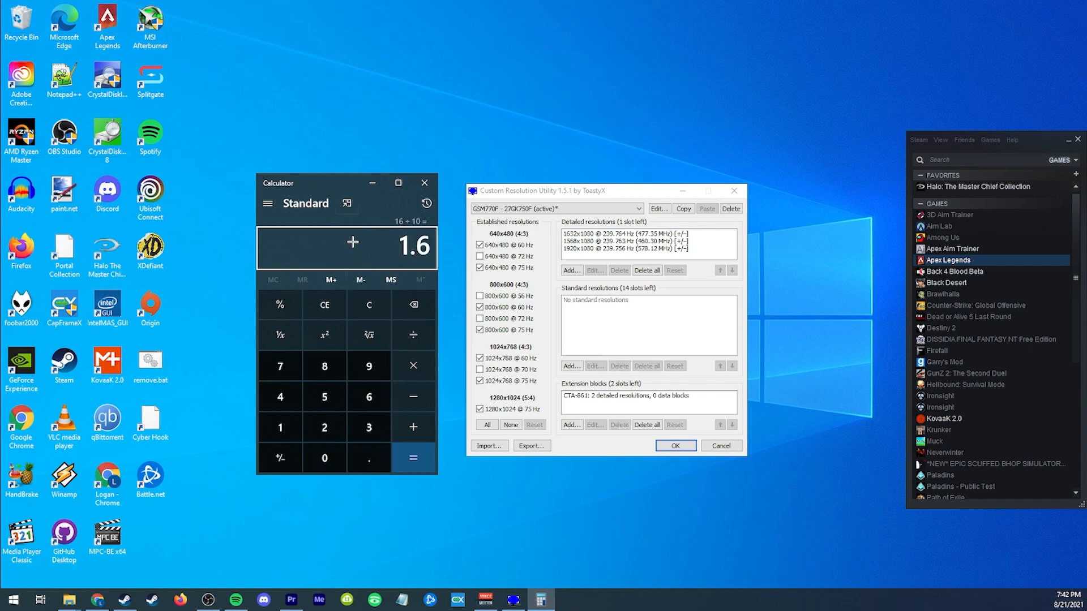
Calculate the decimal aspect ratio of 4:3 by dividing 4 by 3.
{"action": "key", "text": "Delete"}
{"action": "type", "text": "4.3"}
{"action": "key", "text": "Return"}
{"action": "key", "text": "Delete"}
{"action": "type", "text": "4/3"}
{"action": "key", "text": "Return"}
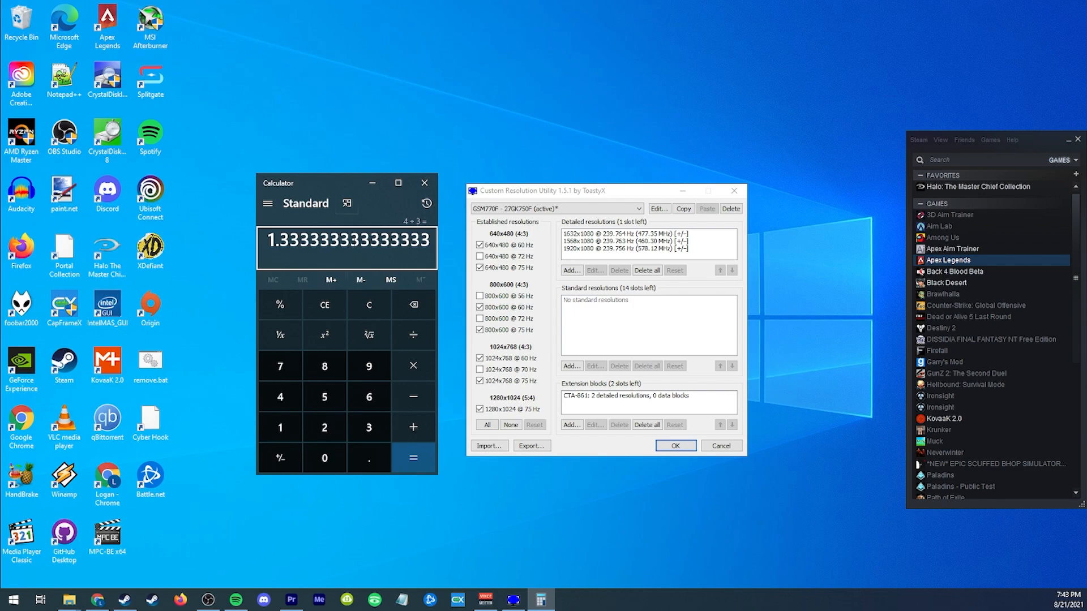
Calculate the midpoint between the 1.6 and 1.33 aspect ratios by adding them and dividing by 2.
{"action": "key", "text": "Escape"}
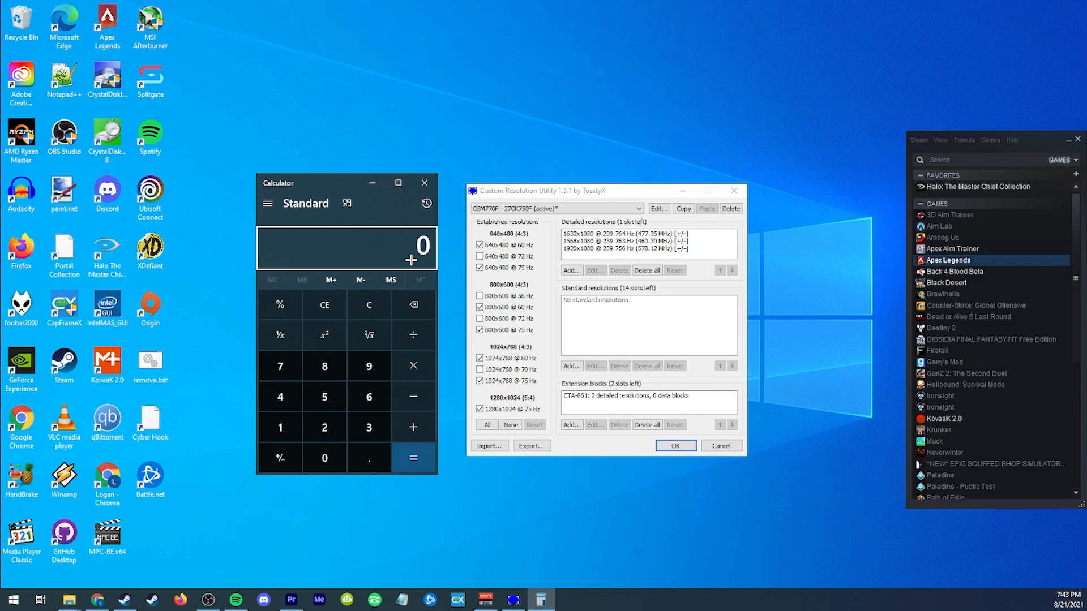
{"action": "type", "text": "1."}
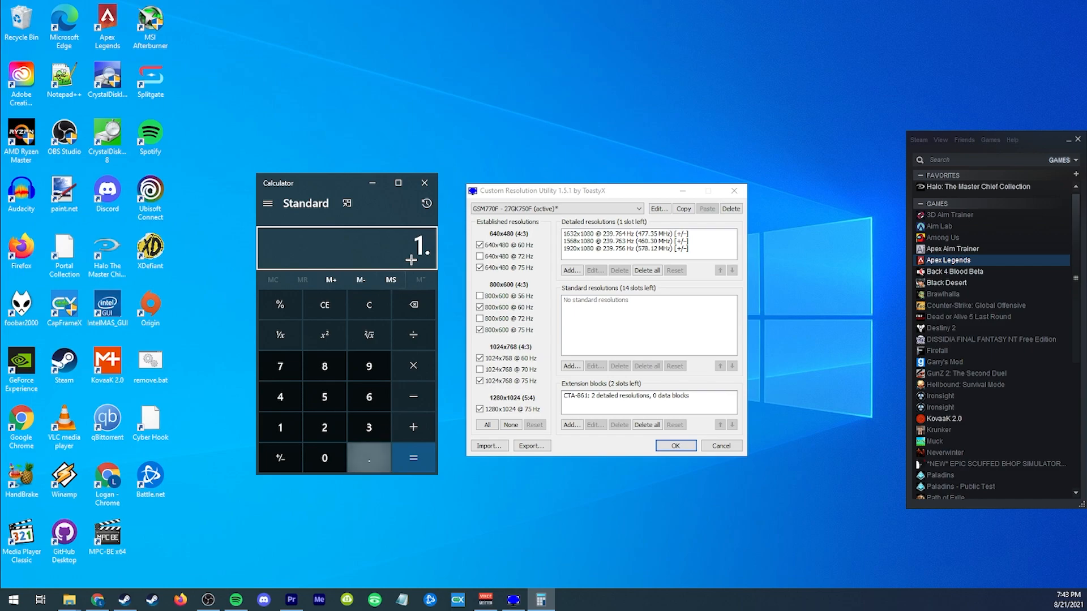
{"action": "type", "text": "6 + 1.33"}
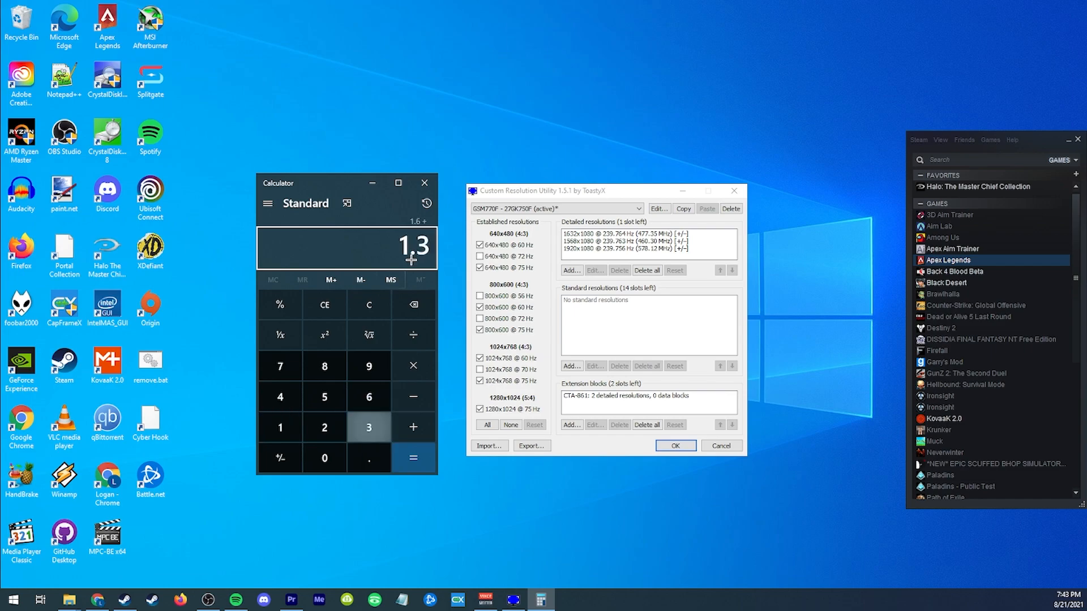
{"action": "key", "text": "Return"}
{"action": "type", "text": "/2"}
{"action": "key", "text": "Return"}
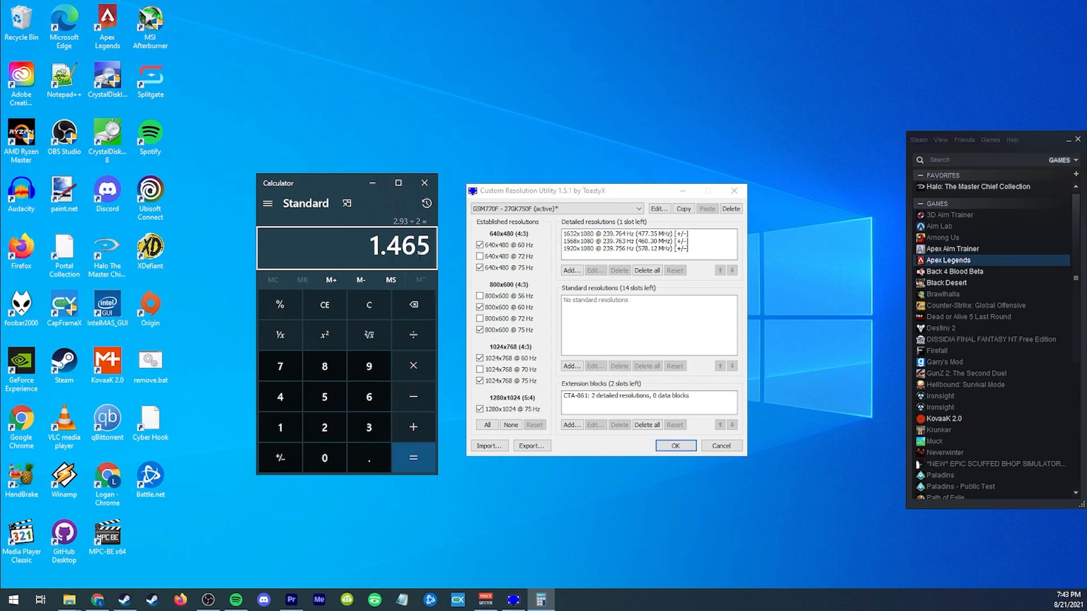
Calculate the 3:2 aspect ratio, enter 1.45 for comparison and clear Calculator.
{"action": "key", "text": "Escape"}
{"action": "type", "text": "3/2"}
{"action": "key", "text": "Return"}
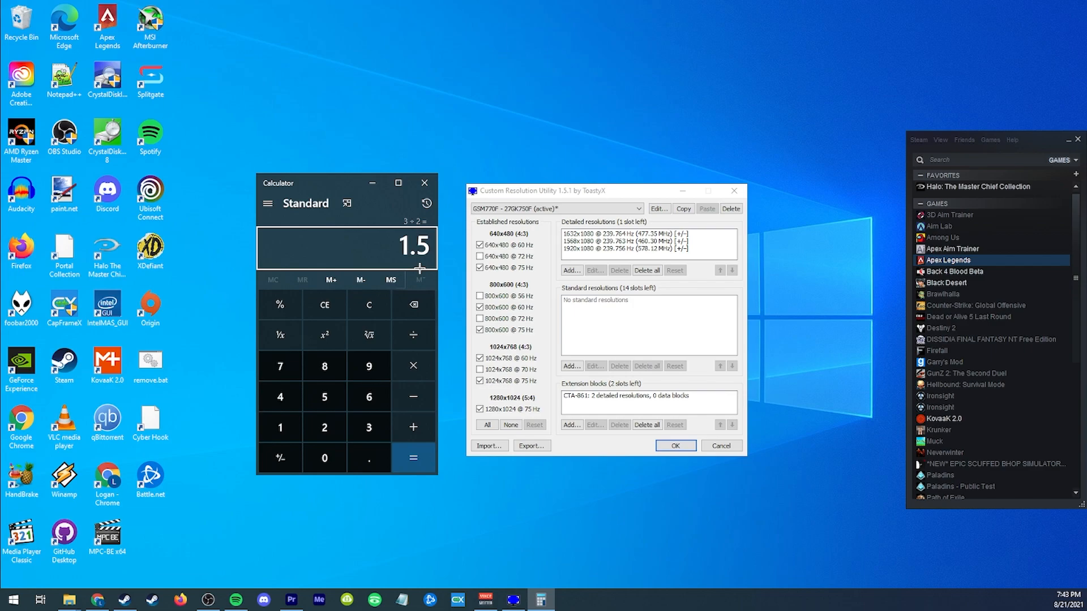
{"action": "key", "text": "Escape"}
{"action": "type", "text": "1.45"}
{"action": "key", "text": "Escape"}
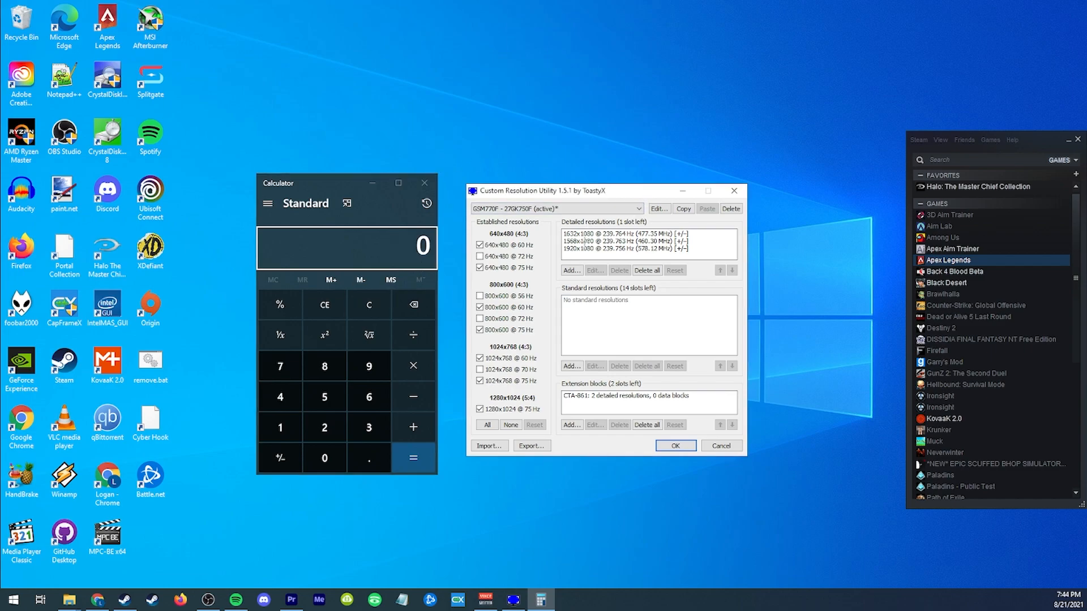
Open the 1568x1080 detailed resolution, calculate its aspect ratio by dividing 1568 by 1080, and close its settings.
{"action": "double_click", "coordinate": [612, 241]}
{"action": "left_click_drag", "start_coordinate": [612, 218], "coordinate": [593, 215]}
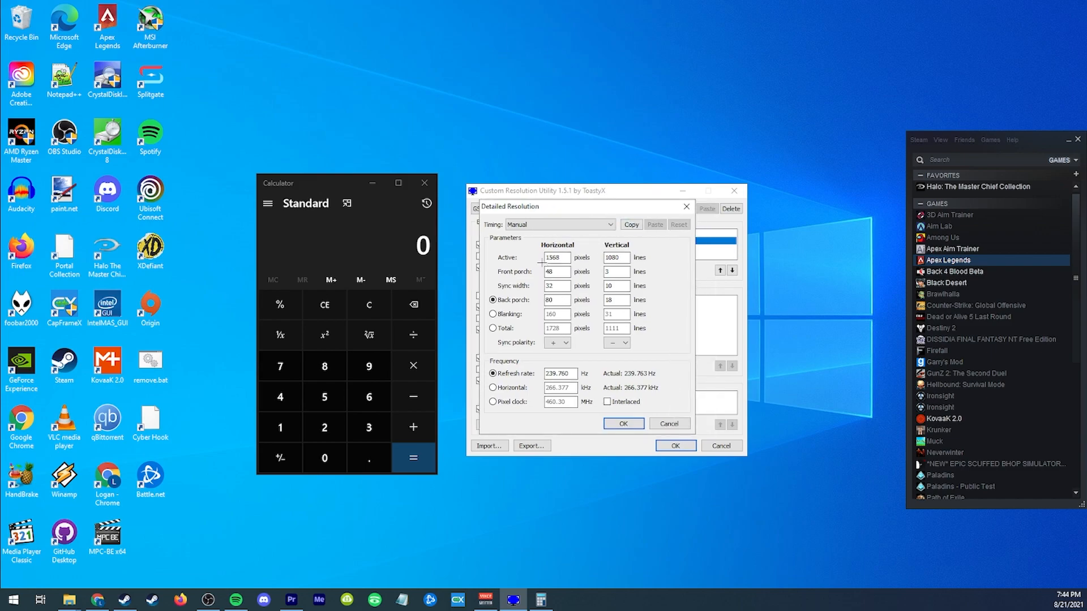
{"action": "left_click", "coordinate": [408, 260]}
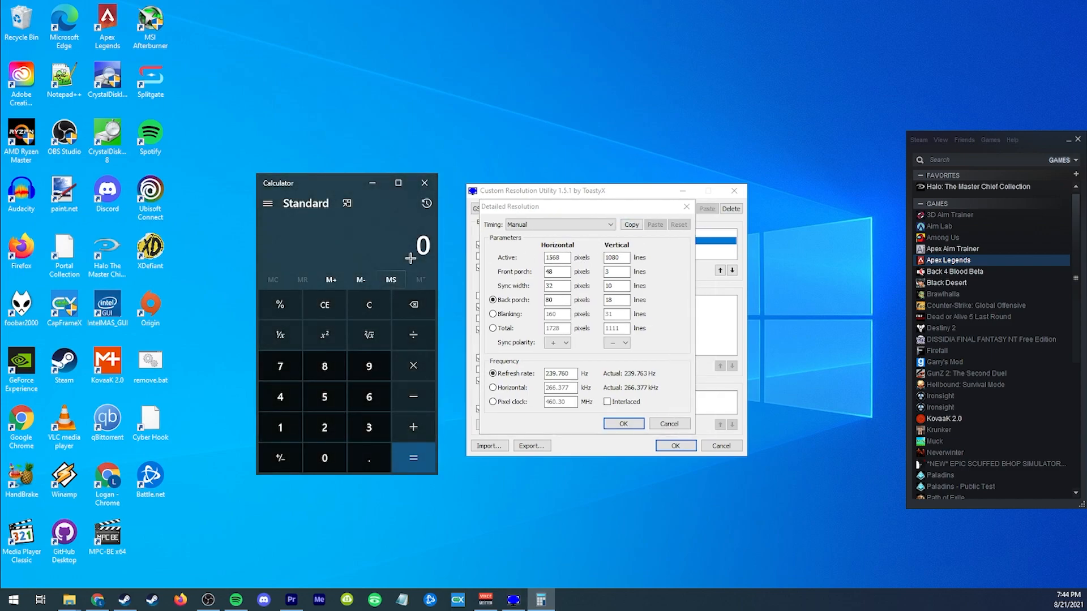
{"action": "type", "text": "1568 ÷/1080"}
{"action": "key", "text": "Return"}
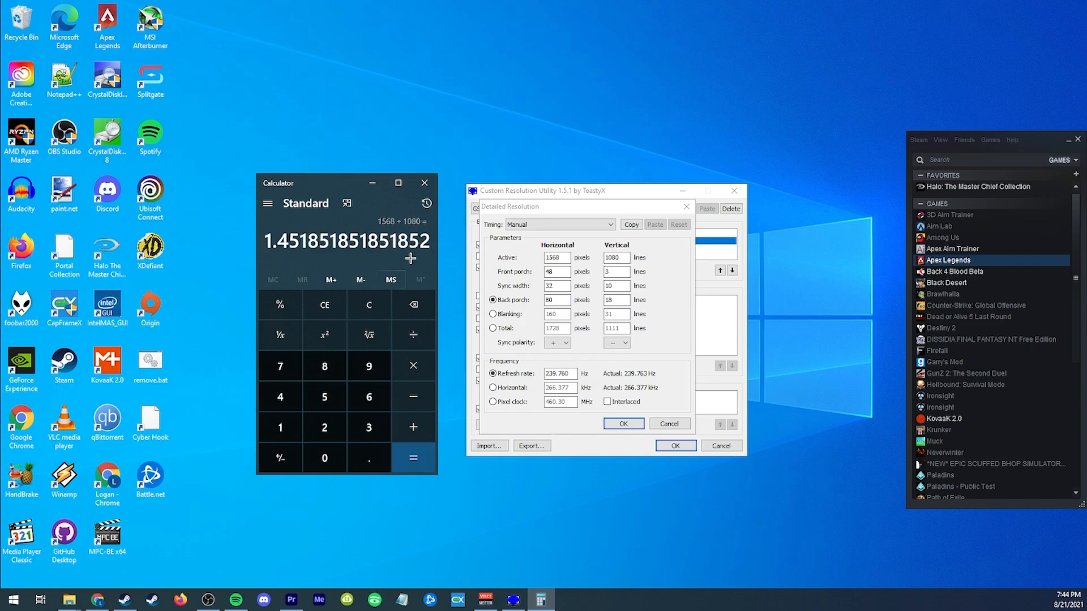
{"action": "key", "text": "Escape"}
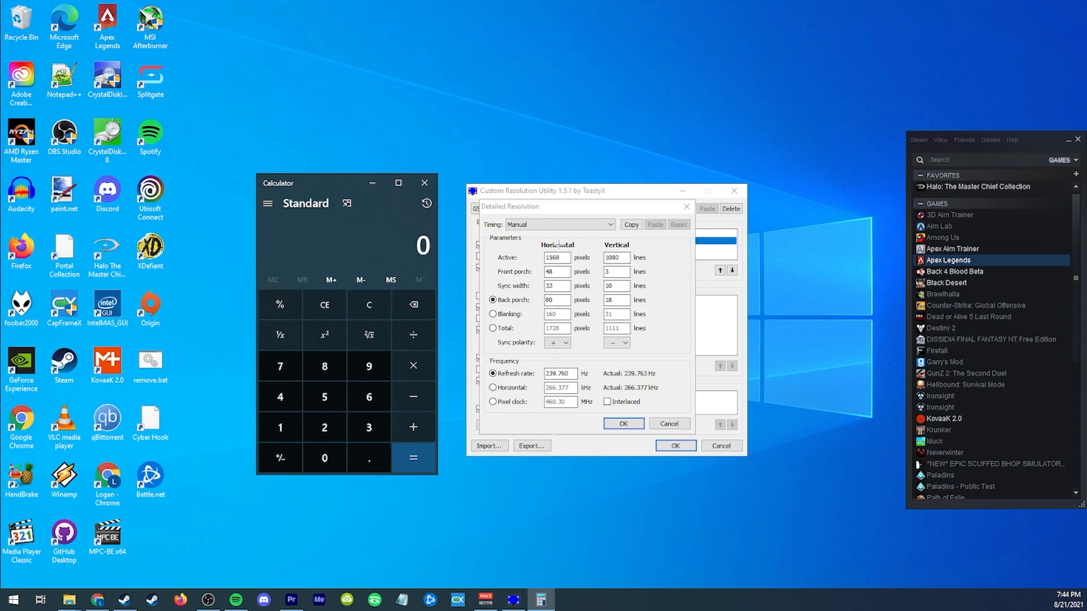
{"action": "left_click", "coordinate": [624, 423]}
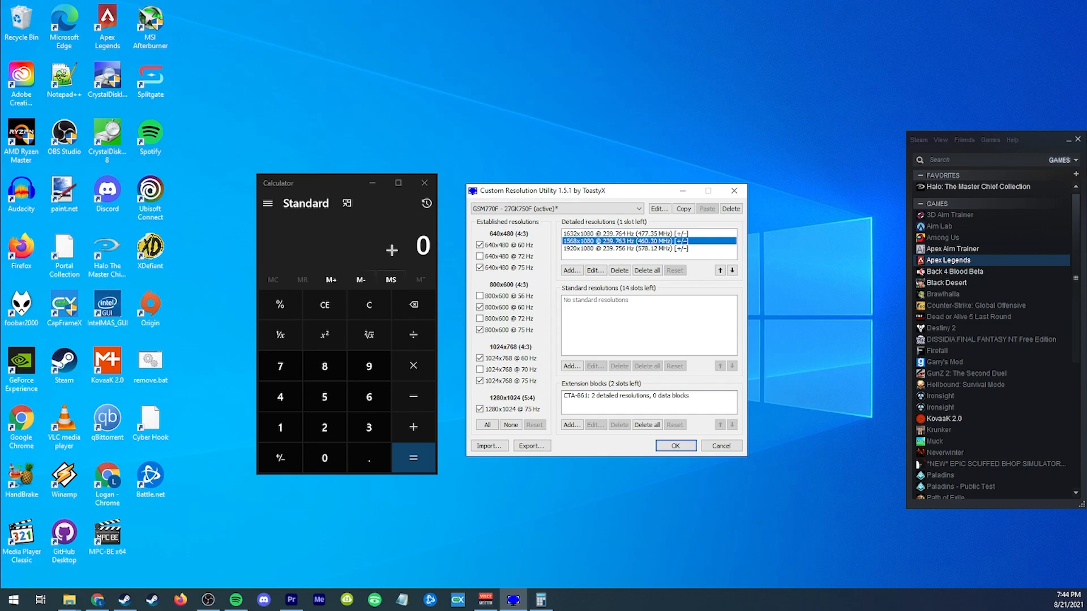
Calculate the horizontal resolution for a 1.54 aspect ratio by multiplying 1.54 by 1080.
{"action": "left_click", "coordinate": [396, 255]}
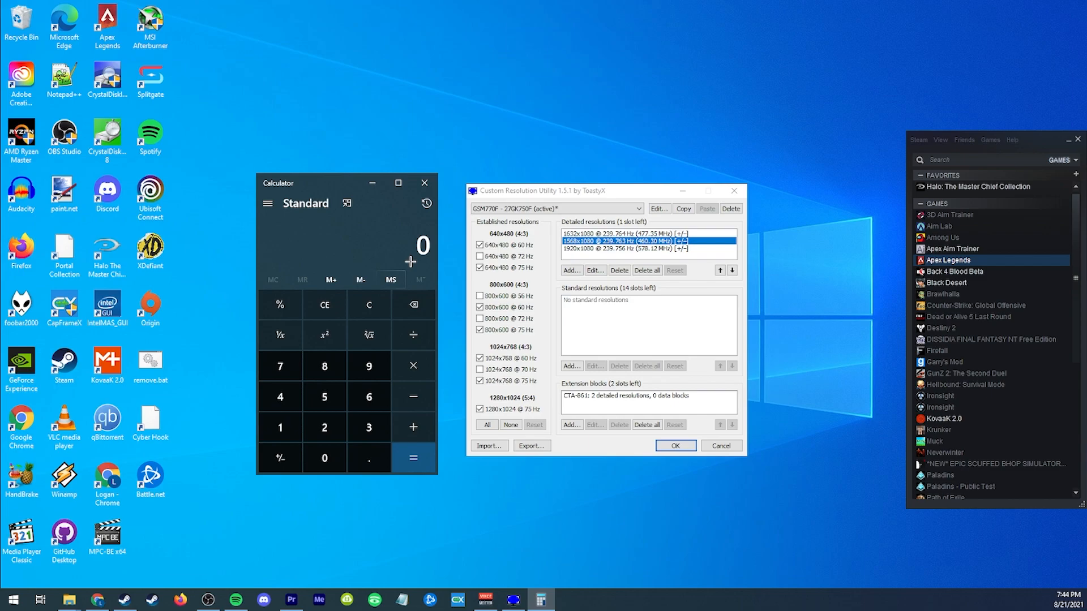
{"action": "type", "text": "1.54"}
{"action": "type", "text": "*1080"}
{"action": "key", "text": "Return"}
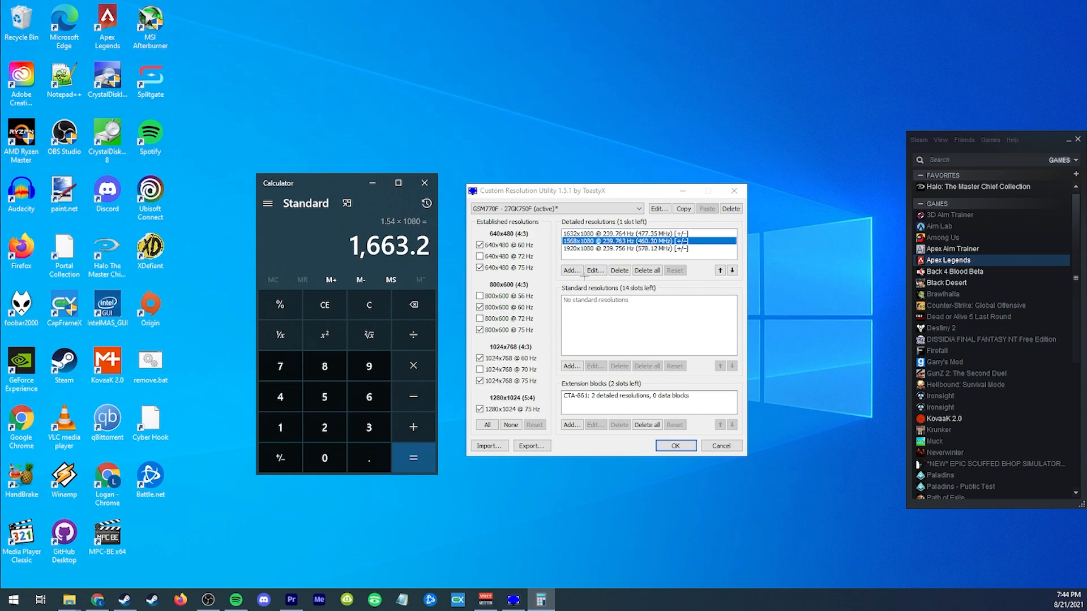
Examine the 1632x1080 detailed resolution, calculate its aspect ratio by dividing 1632 by 1080, and close its settings.
{"action": "double_click", "coordinate": [574, 233]}
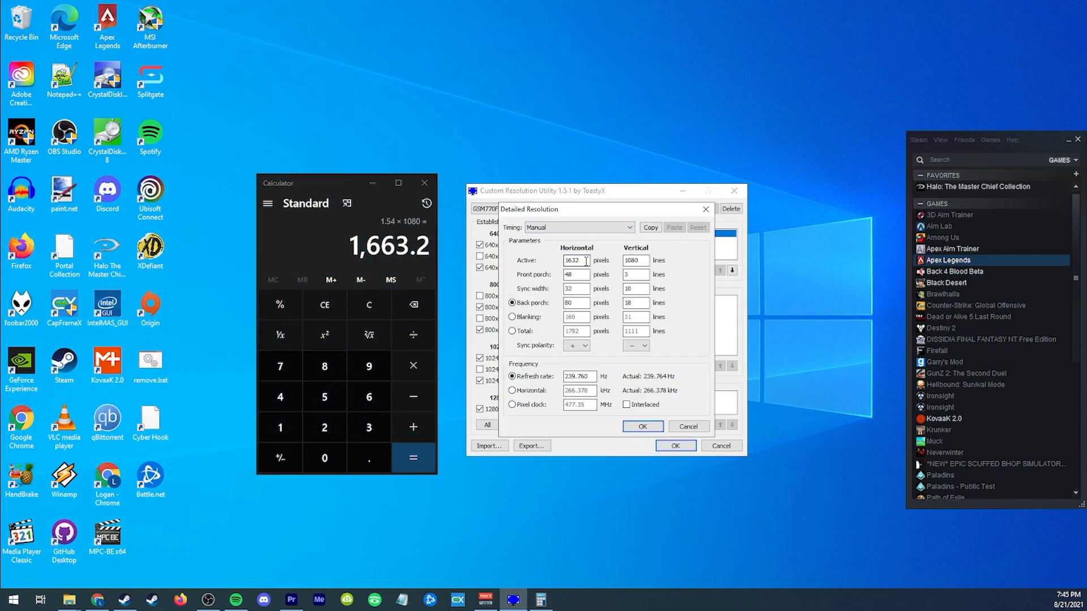
{"action": "left_click", "coordinate": [688, 423]}
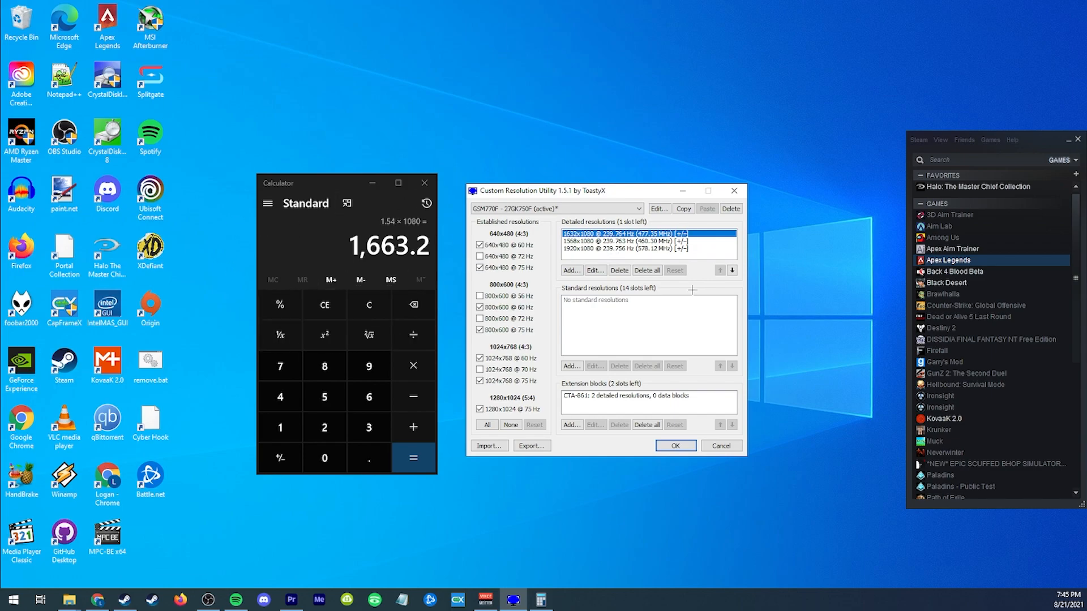
{"action": "double_click", "coordinate": [579, 233]}
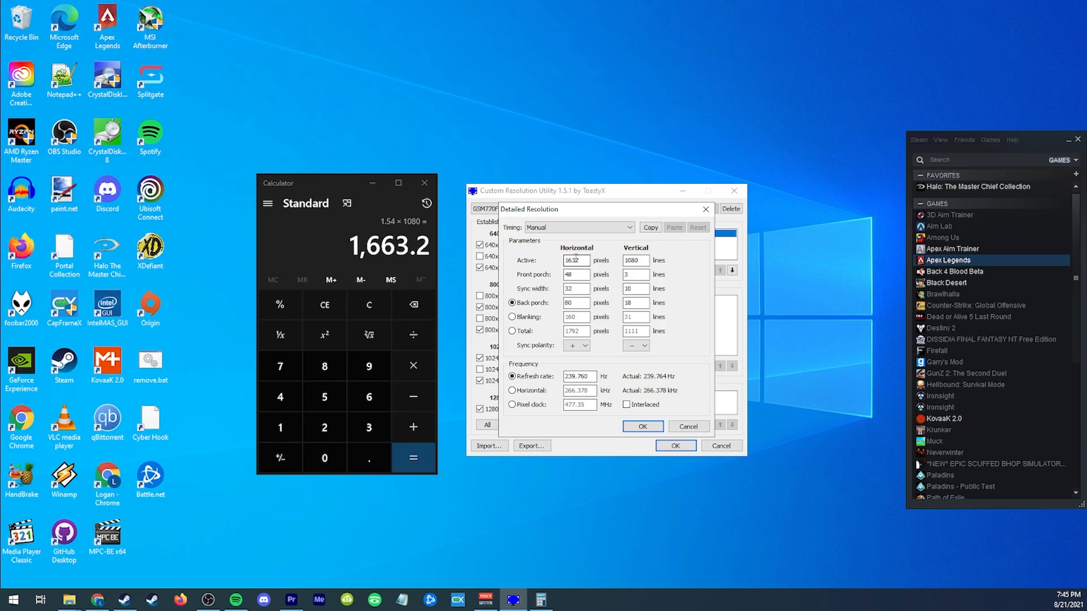
{"action": "left_click", "coordinate": [398, 250]}
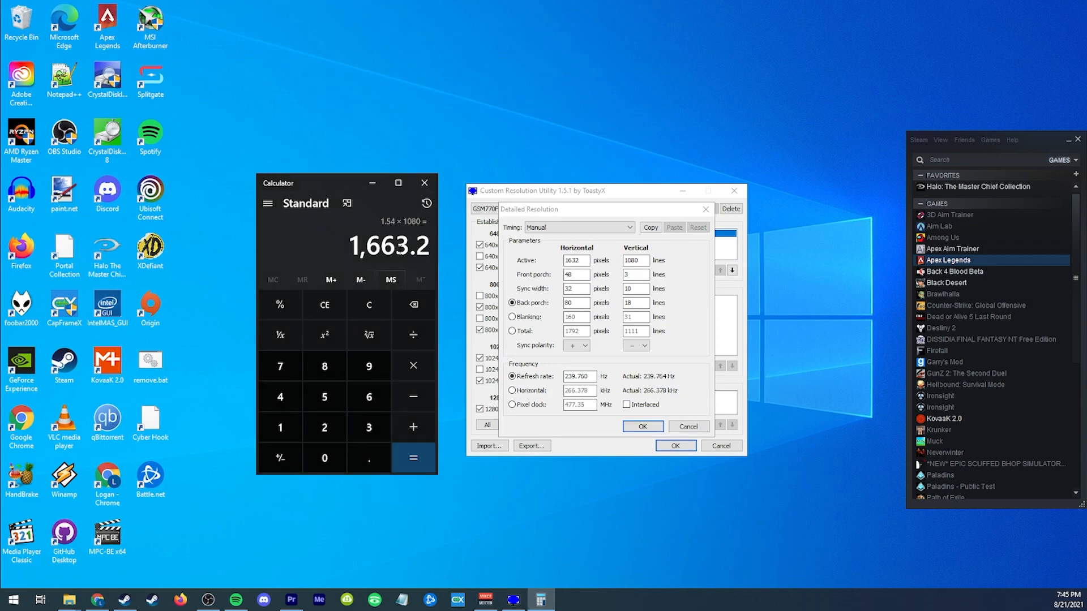
{"action": "key", "text": "Escape"}
{"action": "type", "text": "1632+108"}
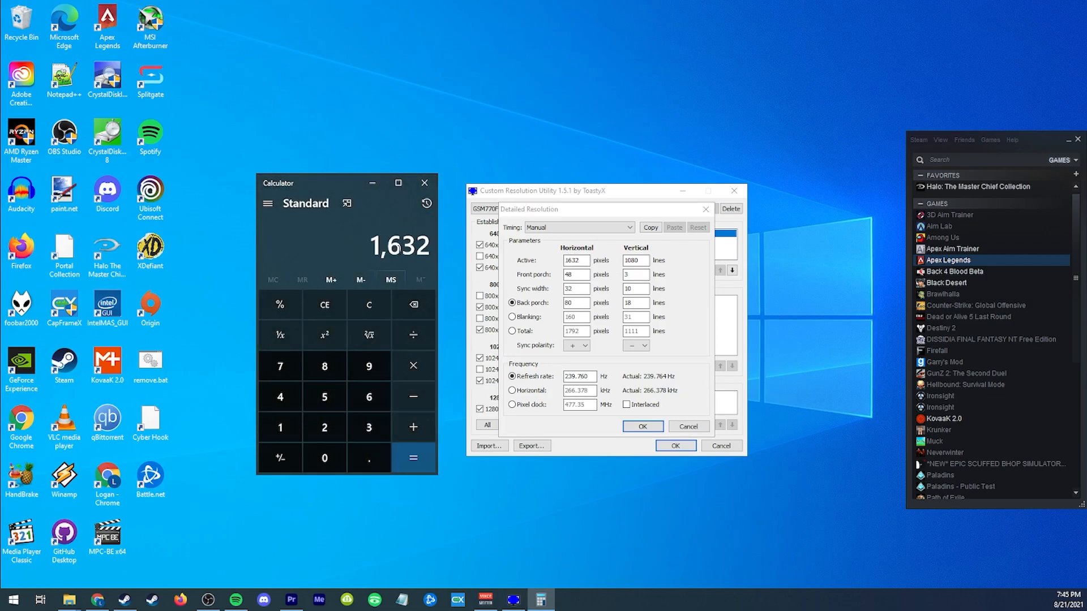
{"action": "type", "text": "0"}
{"action": "key", "text": "Return"}
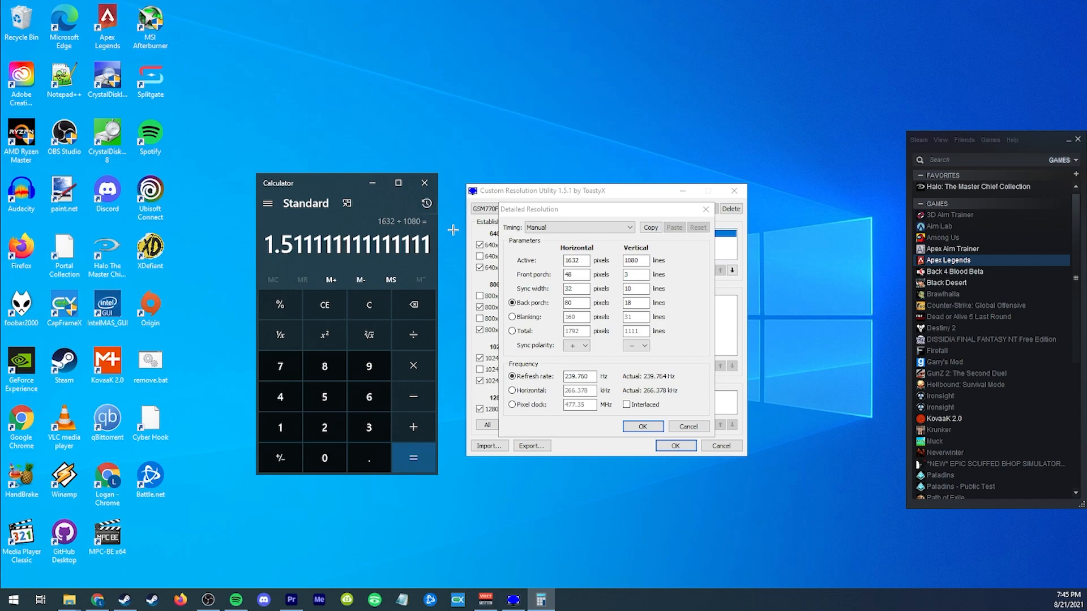
{"action": "key", "text": "Escape"}
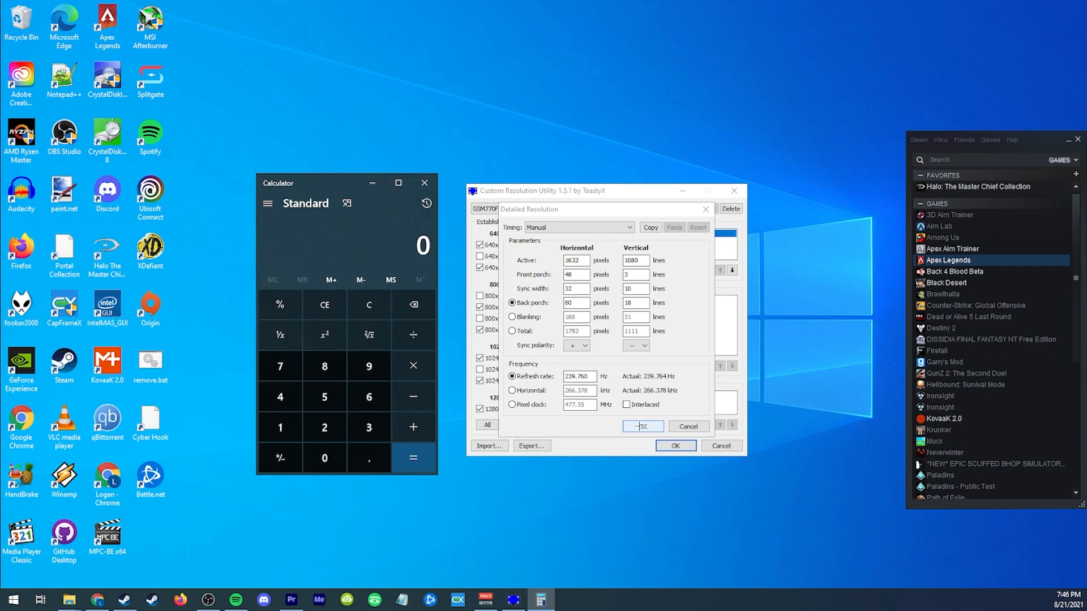
{"action": "left_click", "coordinate": [641, 427]}
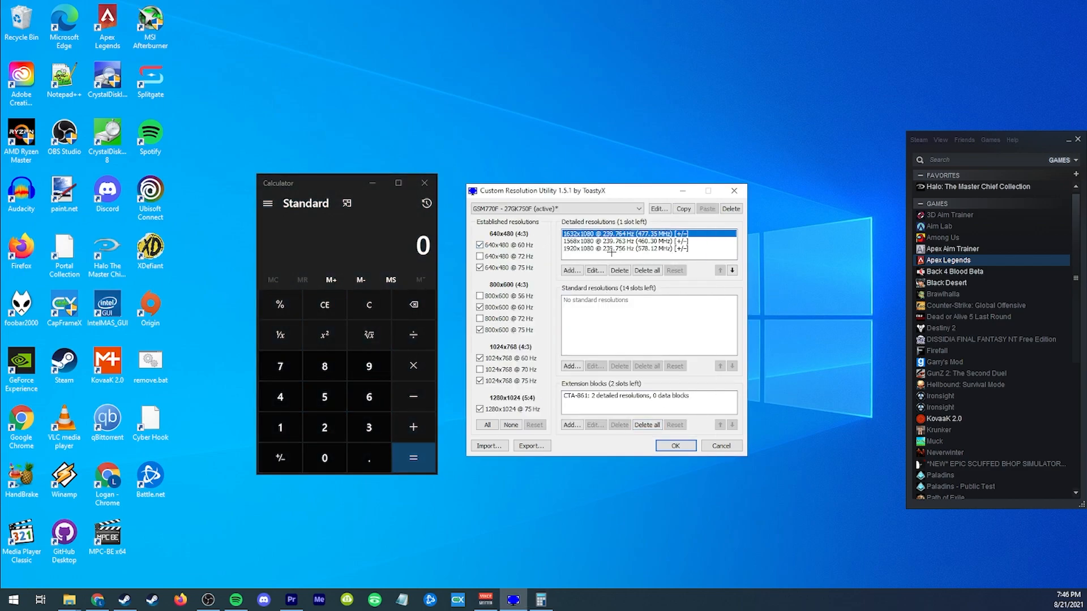
{"action": "left_click", "coordinate": [407, 262]}
{"action": "type", "text": "1600"}
{"action": "key", "text": "Escape"}
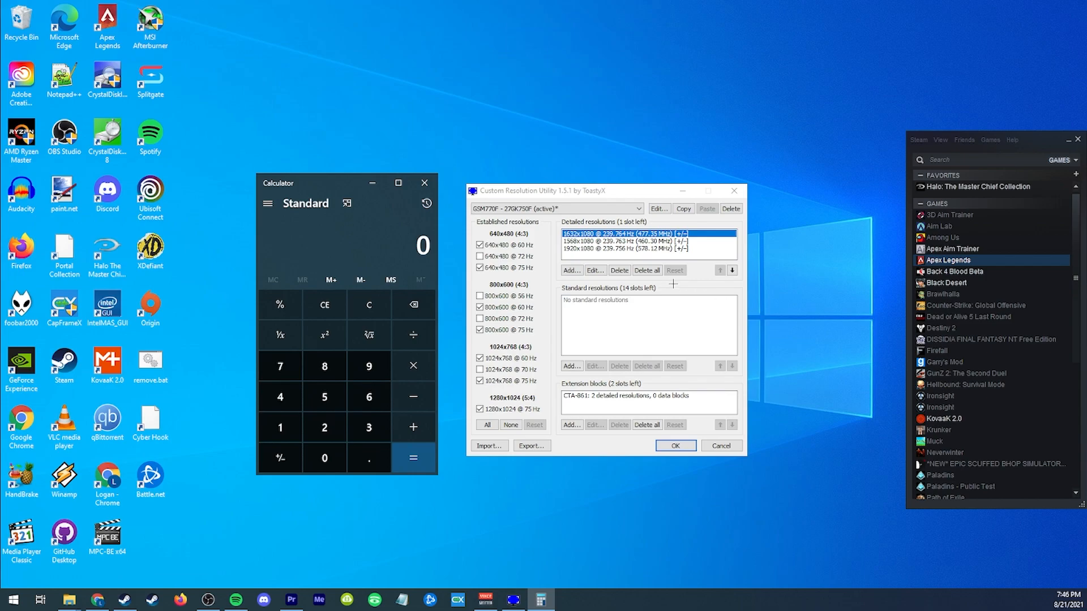
Review the 1568x1080 detailed resolution's settings, close them, and reselect the 1632x1080 entry.
{"action": "double_click", "coordinate": [603, 241]}
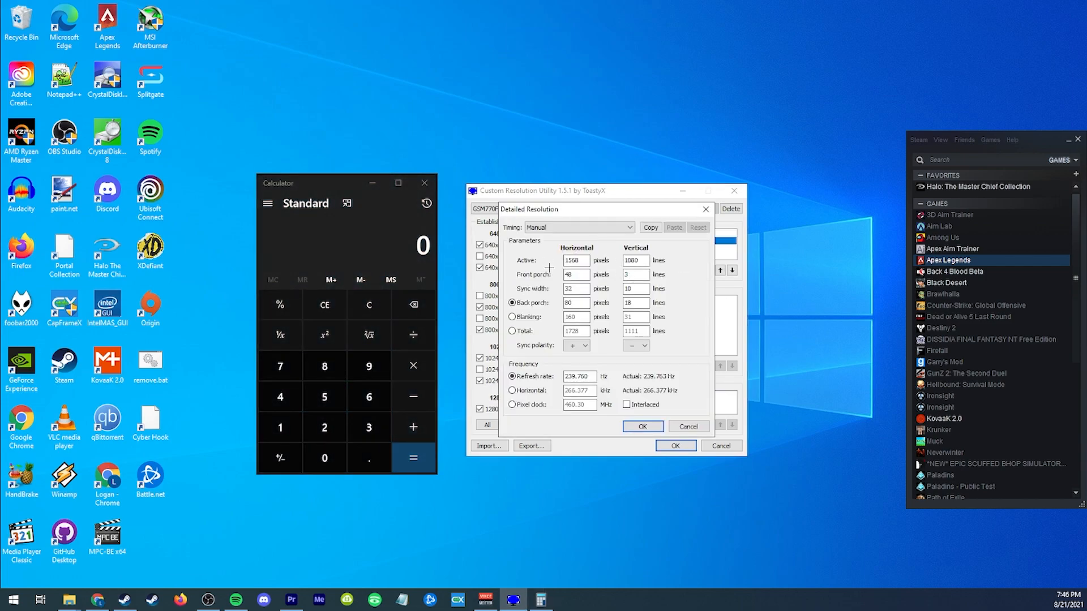
{"action": "left_click", "coordinate": [388, 256]}
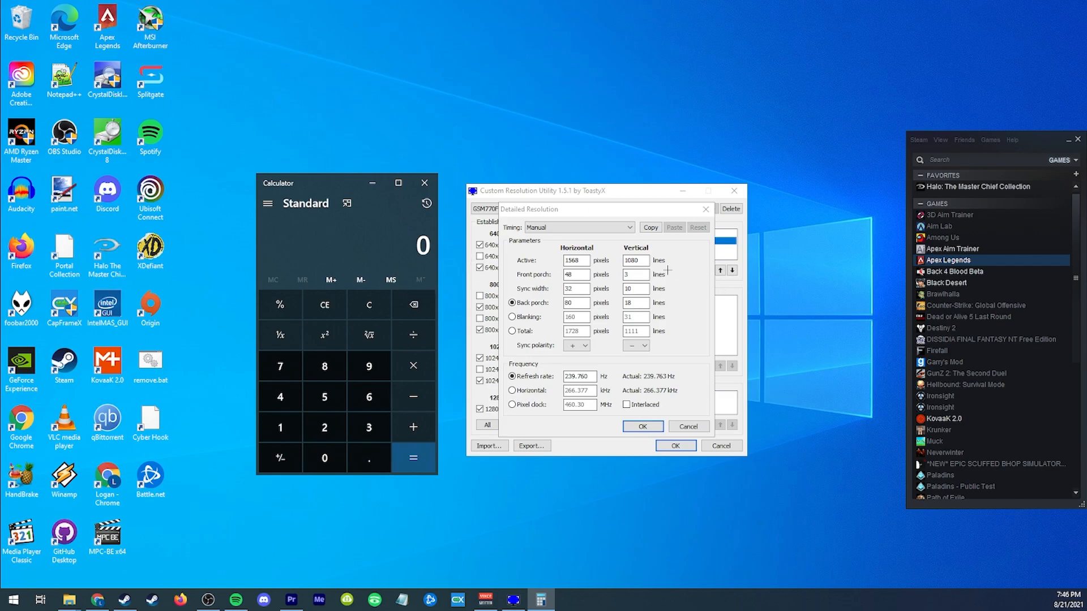
{"action": "left_click", "coordinate": [628, 427]}
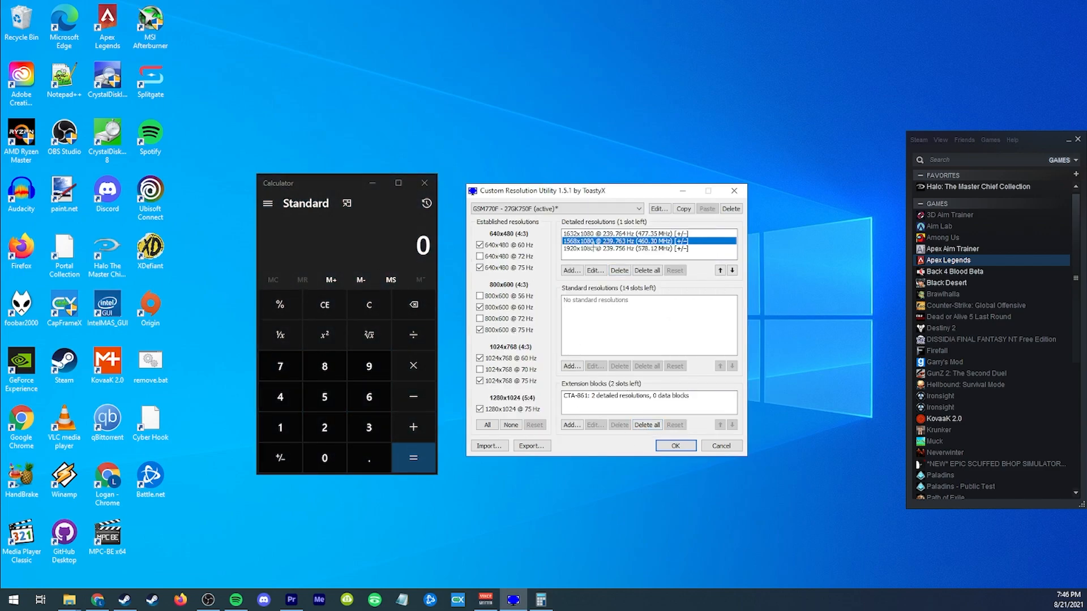
{"action": "left_click", "coordinate": [610, 234]}
{"action": "left_click", "coordinate": [597, 242]}
{"action": "left_click", "coordinate": [599, 234]}
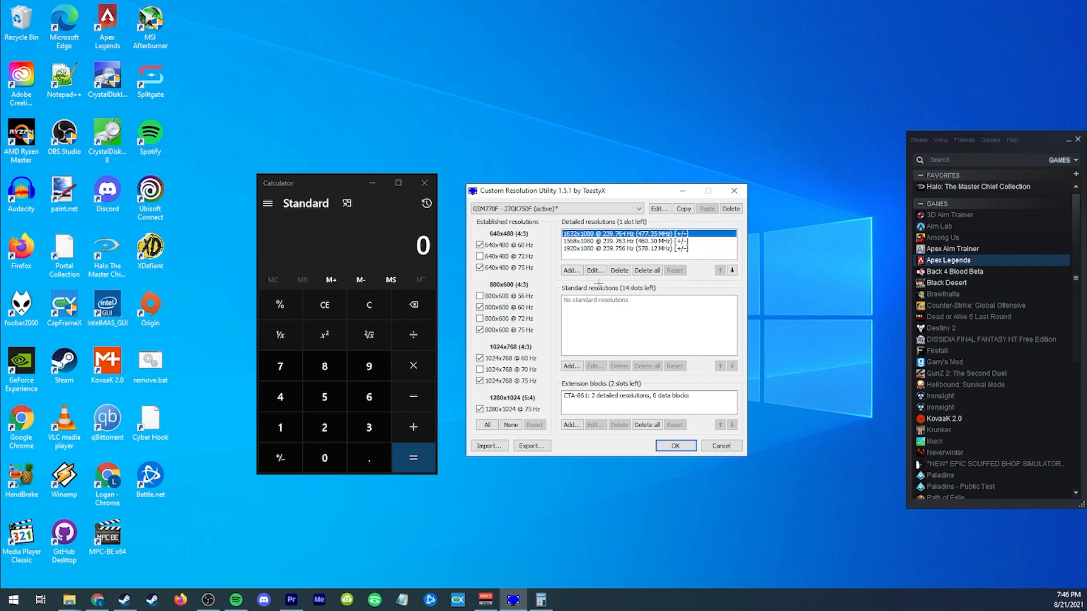
Add a 1600x1080 detailed resolution with a 239.761 Hz refresh rate and move it to the start of the detailed resolutions.
{"action": "left_click", "coordinate": [572, 270]}
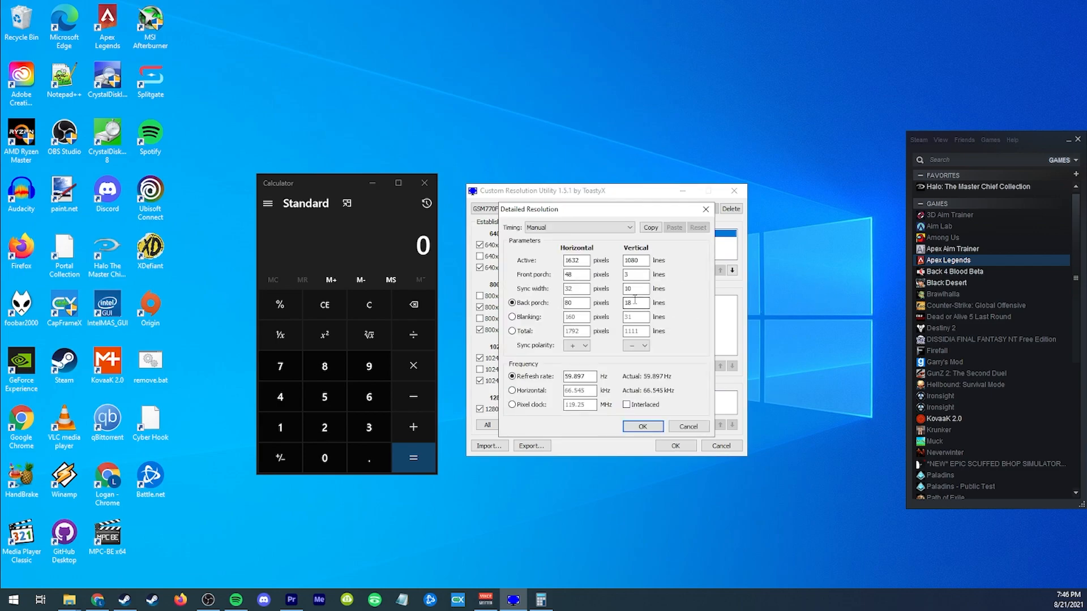
{"action": "left_click", "coordinate": [577, 260]}
{"action": "type", "text": "00"}
{"action": "left_click", "coordinate": [588, 375]}
{"action": "double_click", "coordinate": [588, 376]}
{"action": "type", "text": "239"}
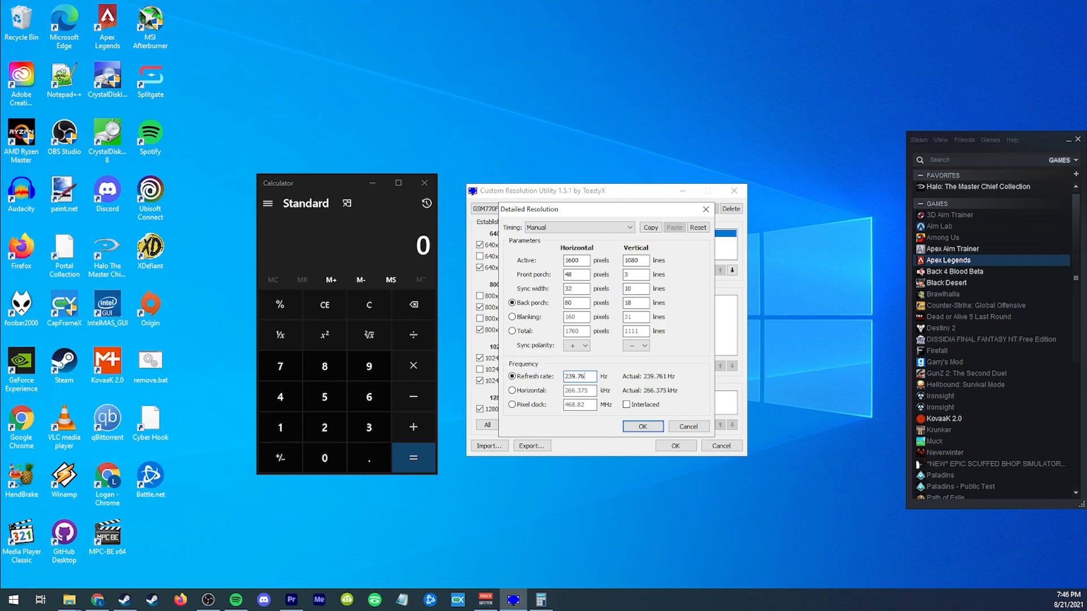
{"action": "left_click_drag", "start_coordinate": [575, 213], "coordinate": [400, 233]}
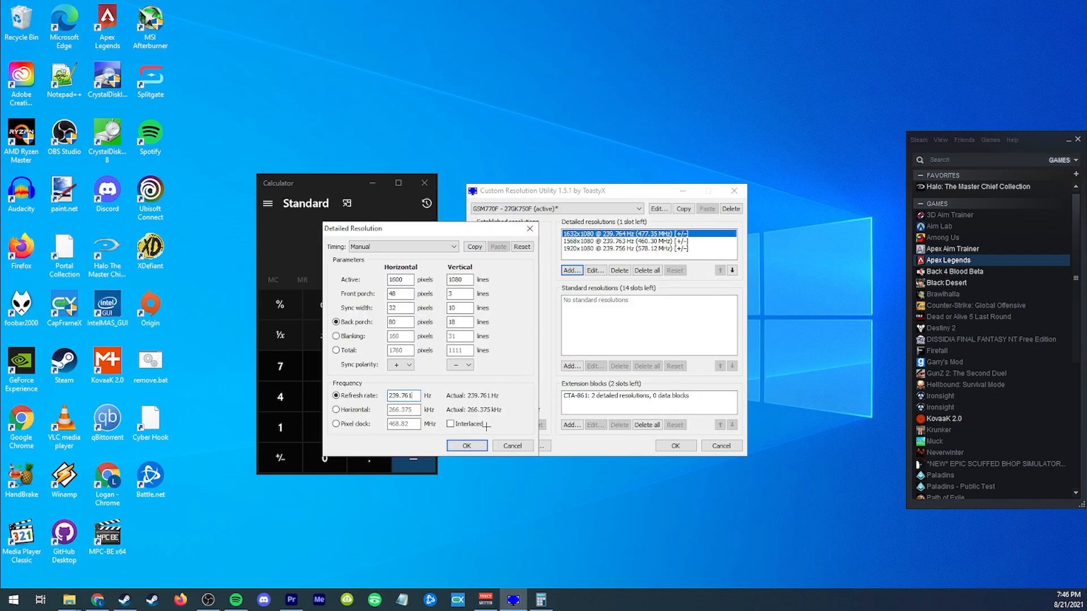
{"action": "left_click", "coordinate": [466, 446]}
{"action": "left_click", "coordinate": [720, 270]}
{"action": "left_click", "coordinate": [720, 270]}
{"action": "left_click", "coordinate": [720, 270]}
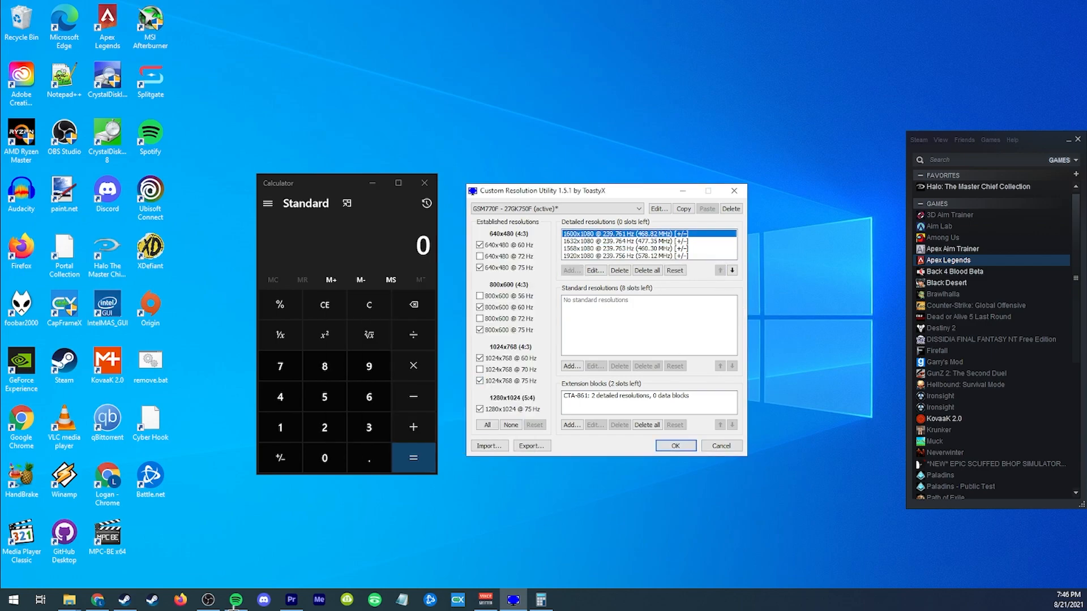
Bring up the cru-1.5.1 folder and place it beside the resolution editor to view the restart files.
{"action": "left_click", "coordinate": [69, 599]}
{"action": "left_click", "coordinate": [144, 559]}
{"action": "left_click_drag", "start_coordinate": [559, 145], "coordinate": [340, 146]}
{"action": "left_click_drag", "start_coordinate": [632, 189], "coordinate": [751, 177]}
{"action": "left_click_drag", "start_coordinate": [342, 146], "coordinate": [374, 141]}
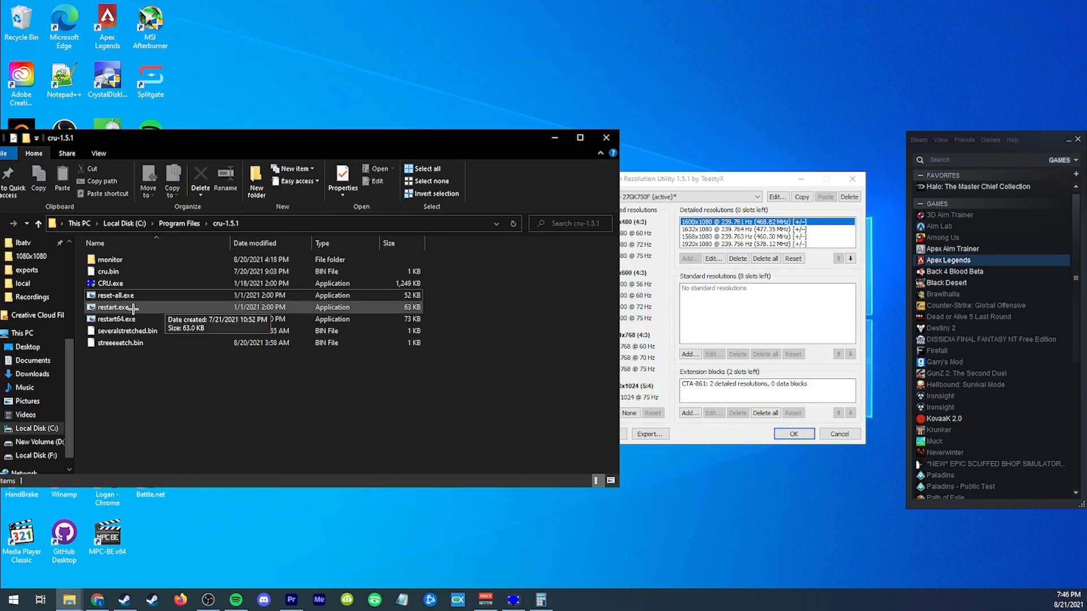
Open the Windows display settings and examine the available display resolutions without changing the selection.
{"action": "right_click", "coordinate": [419, 550]}
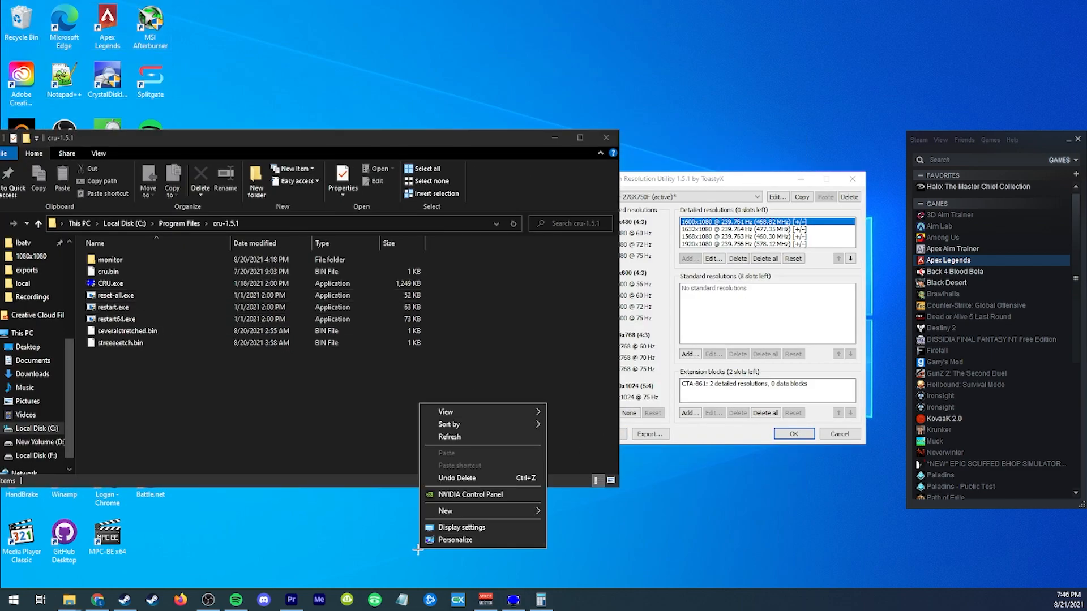
{"action": "left_click", "coordinate": [465, 527]}
{"action": "scroll", "coordinate": [444, 422], "scroll_direction": "down", "scroll_amount": 5}
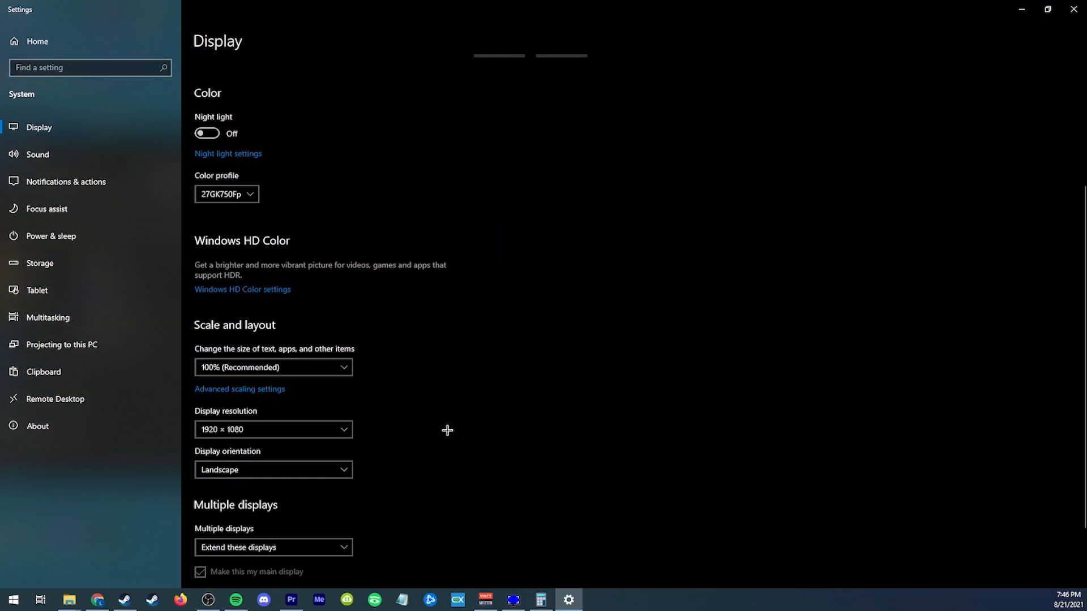
{"action": "left_click", "coordinate": [317, 345]}
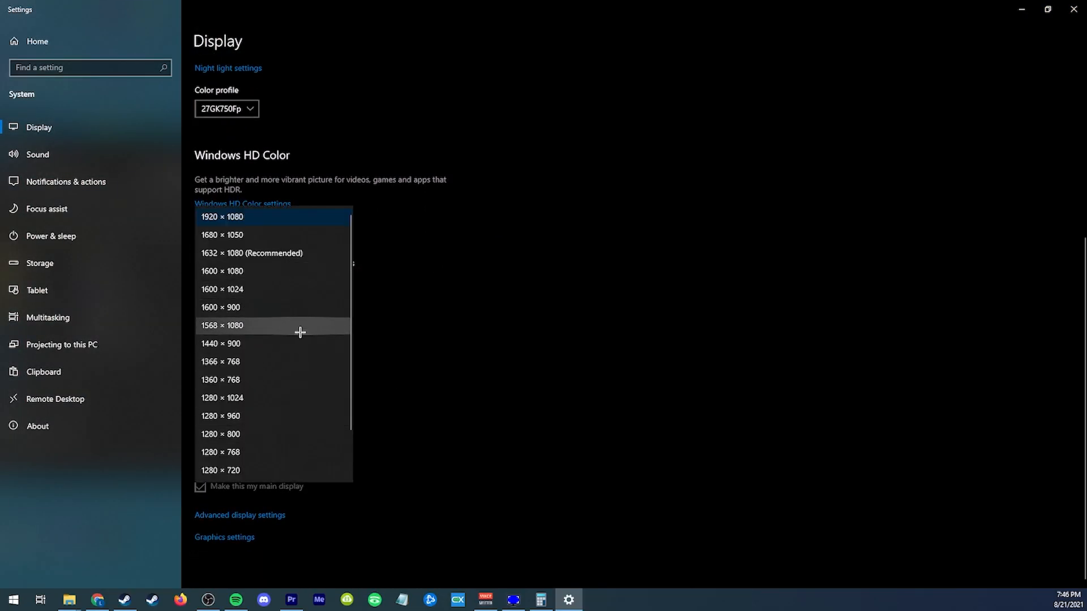
{"action": "left_click", "coordinate": [498, 310]}
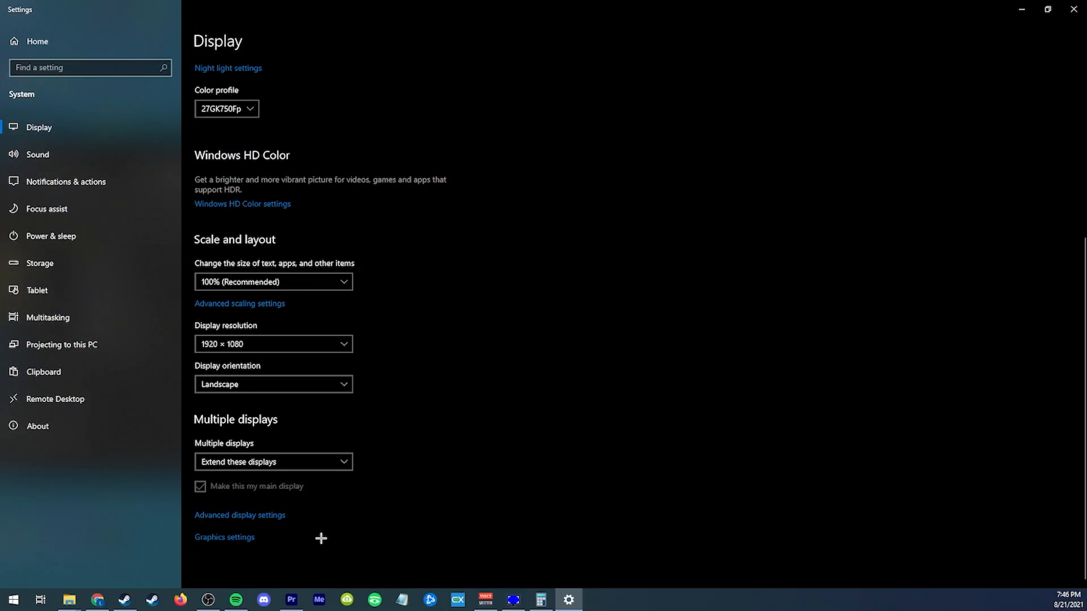
Check the advanced display settings for Display 1, including its refresh rate, and close Settings.
{"action": "left_click", "coordinate": [267, 515]}
{"action": "left_click", "coordinate": [154, 112]}
{"action": "left_click", "coordinate": [126, 99]}
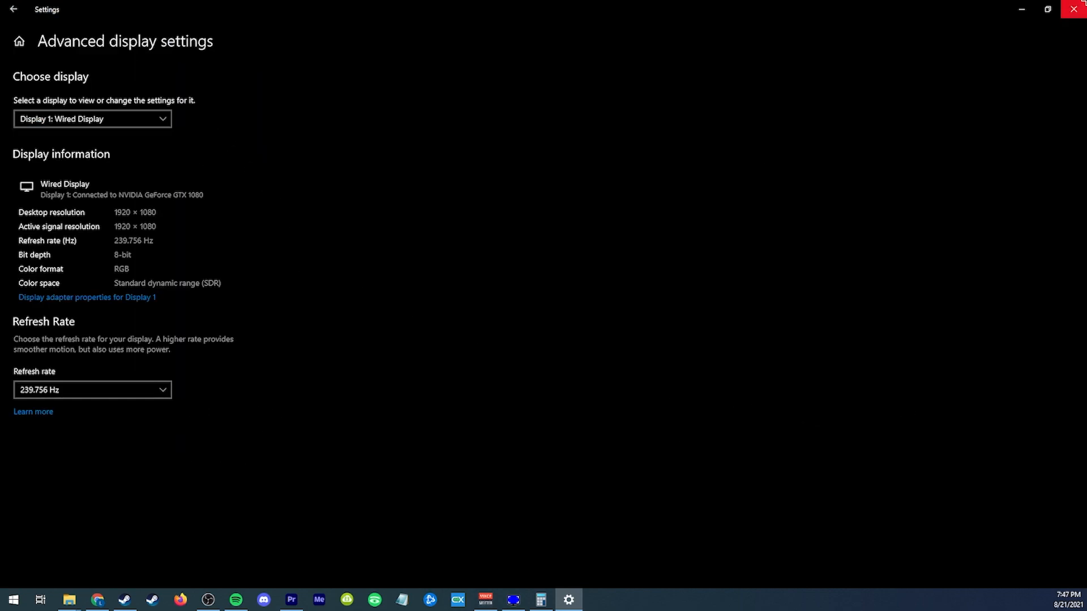
{"action": "left_click", "coordinate": [1074, 9]}
Open videoconfig.txt in Notepad, bring up its file properties, and highlight the setting.defaultres value.
{"action": "left_click_drag", "start_coordinate": [772, 176], "coordinate": [625, 177]}
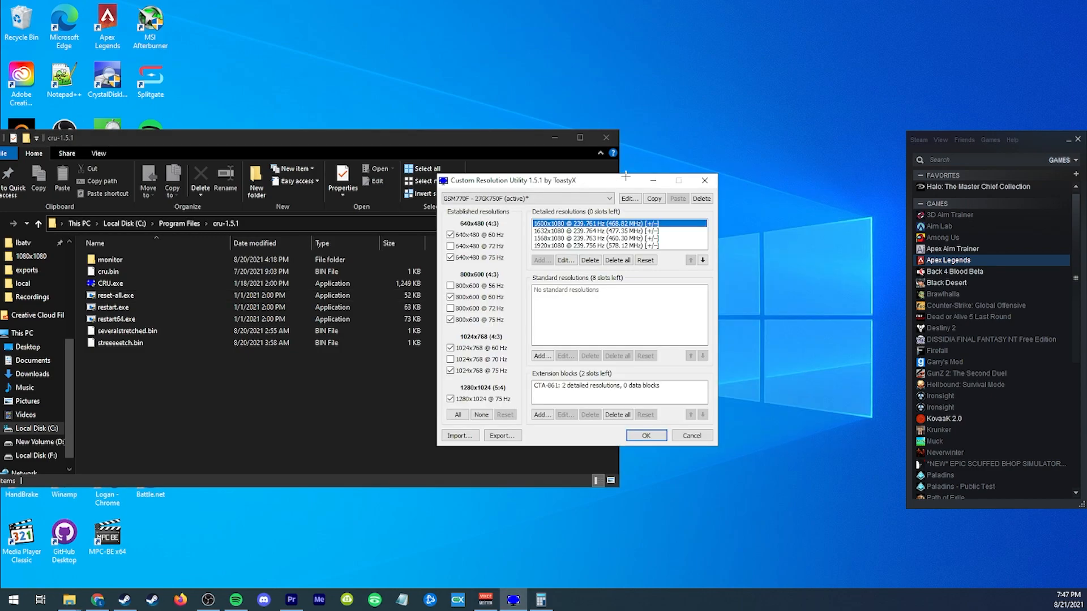
{"action": "left_click", "coordinate": [412, 599]}
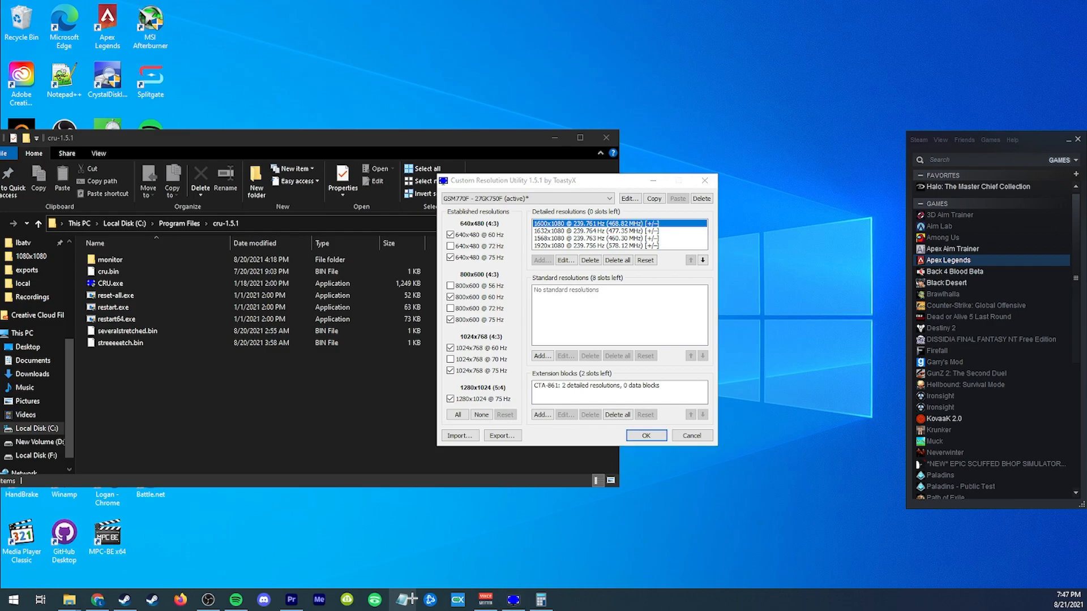
{"action": "left_click", "coordinate": [394, 314]}
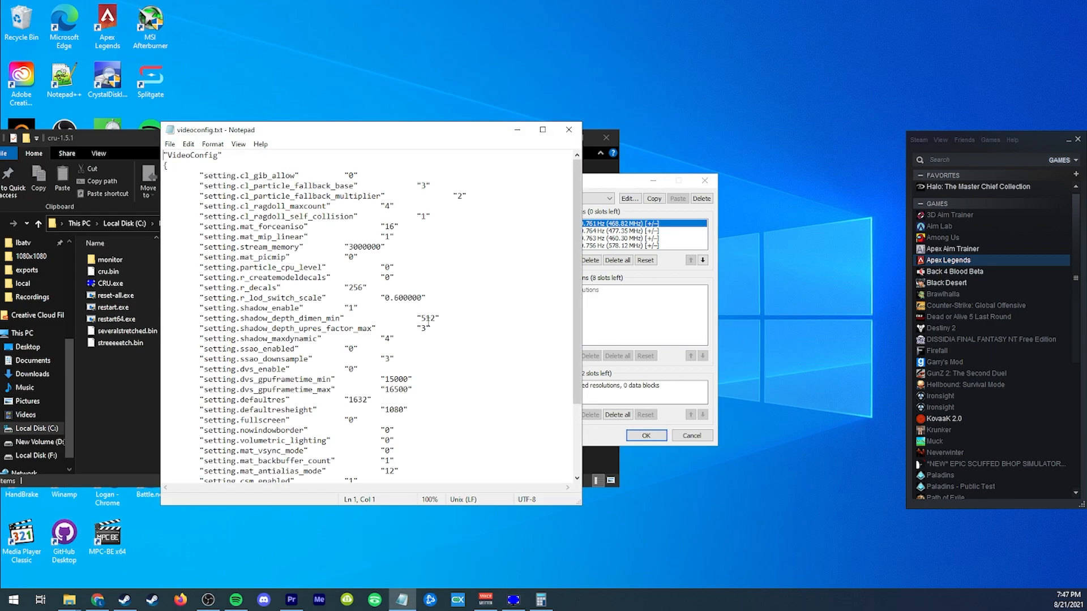
{"action": "right_click", "coordinate": [403, 599]}
{"action": "right_click", "coordinate": [395, 298]}
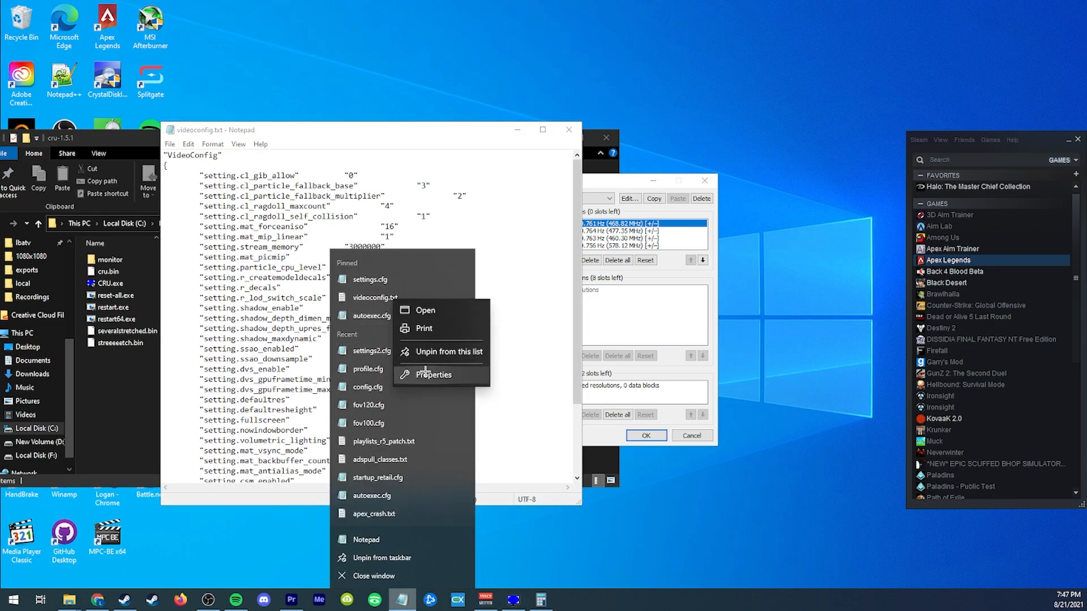
{"action": "left_click", "coordinate": [424, 373]}
{"action": "left_click_drag", "start_coordinate": [371, 393], "coordinate": [352, 398]}
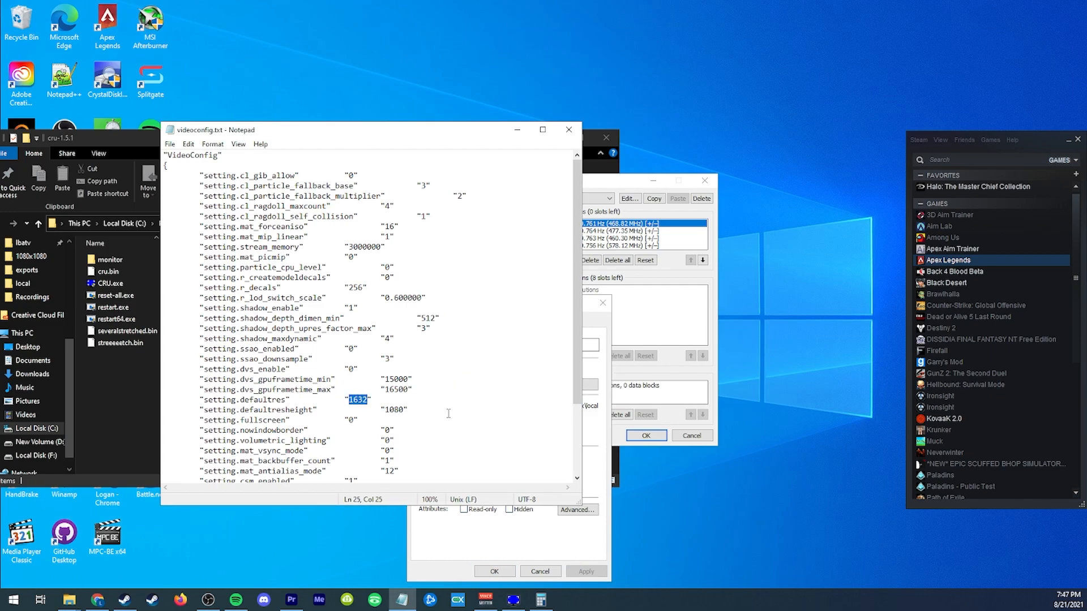
Mark videoconfig.txt as read-only in its file properties, confirm, and close the file.
{"action": "left_click", "coordinate": [472, 531]}
{"action": "left_click", "coordinate": [464, 509]}
{"action": "left_click", "coordinate": [331, 389]}
{"action": "left_click", "coordinate": [545, 540]}
{"action": "left_click", "coordinate": [494, 572]}
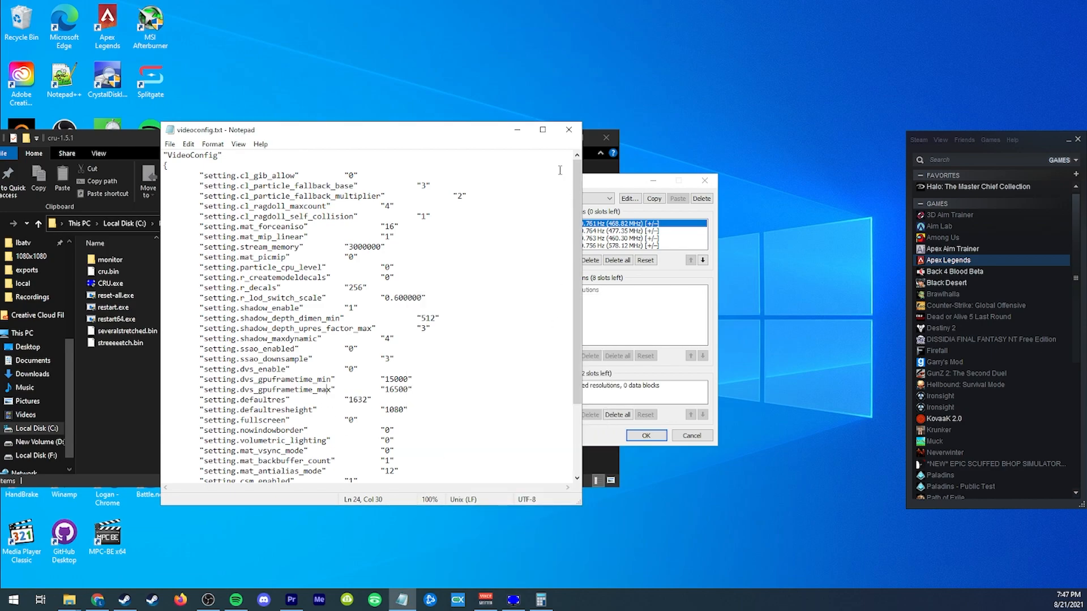
{"action": "left_click", "coordinate": [568, 129]}
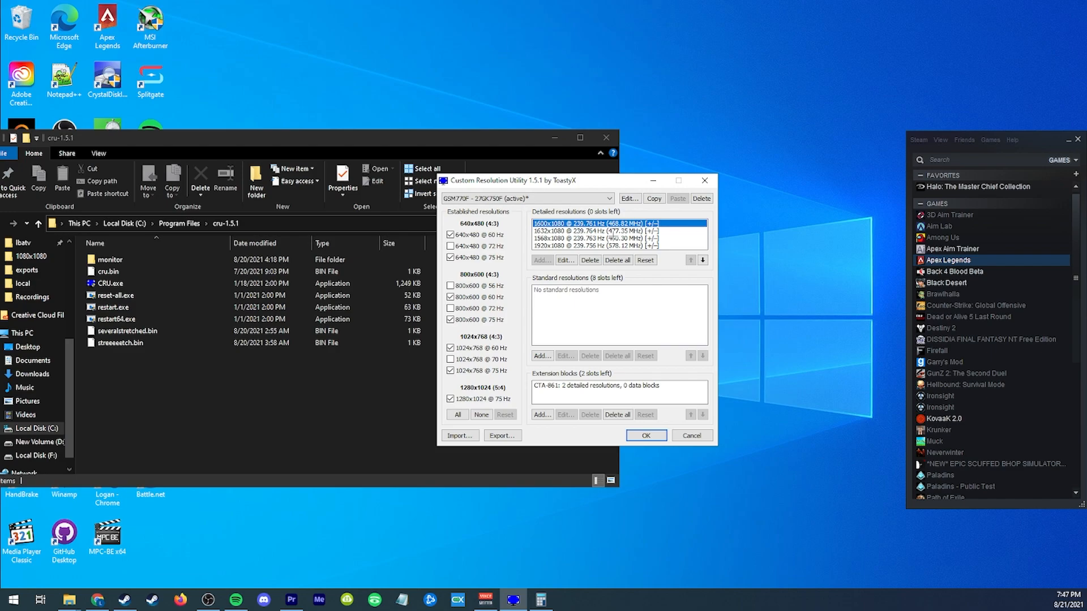
Delete the 1600x1080 detailed resolution and select the 1632x1080 entry.
{"action": "left_click", "coordinate": [591, 261]}
{"action": "left_click", "coordinate": [647, 245]}
{"action": "left_click", "coordinate": [644, 231]}
{"action": "left_click", "coordinate": [640, 223]}
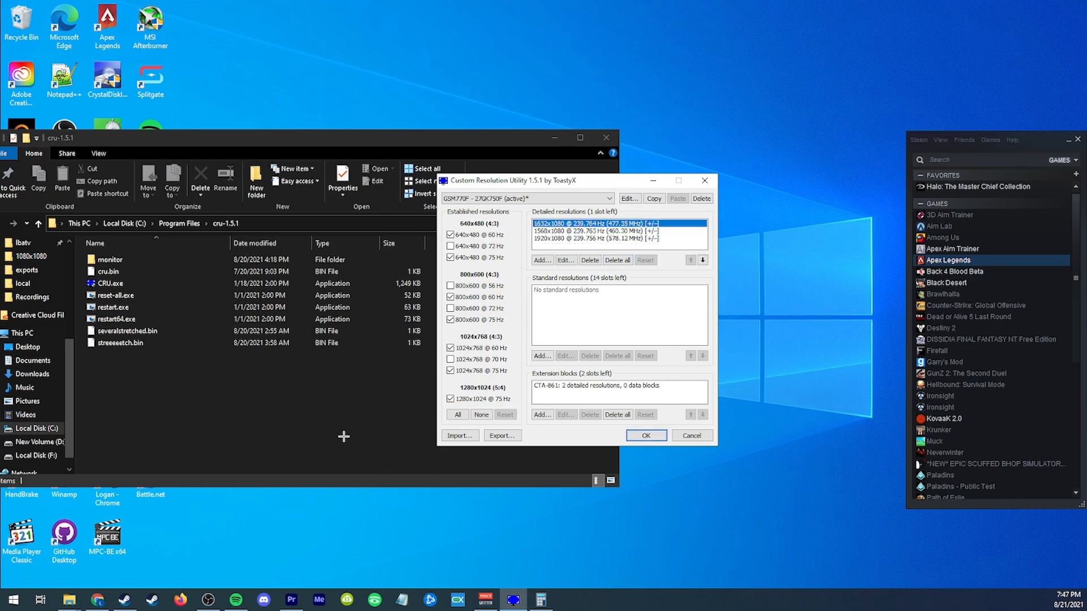
{"action": "left_click", "coordinate": [318, 460]}
In the Source FOV calculator, set the first aspect ratio to 1600:1080 and copy the actual FOV into the desired FOV for 16:9.
{"action": "left_click", "coordinate": [99, 600]}
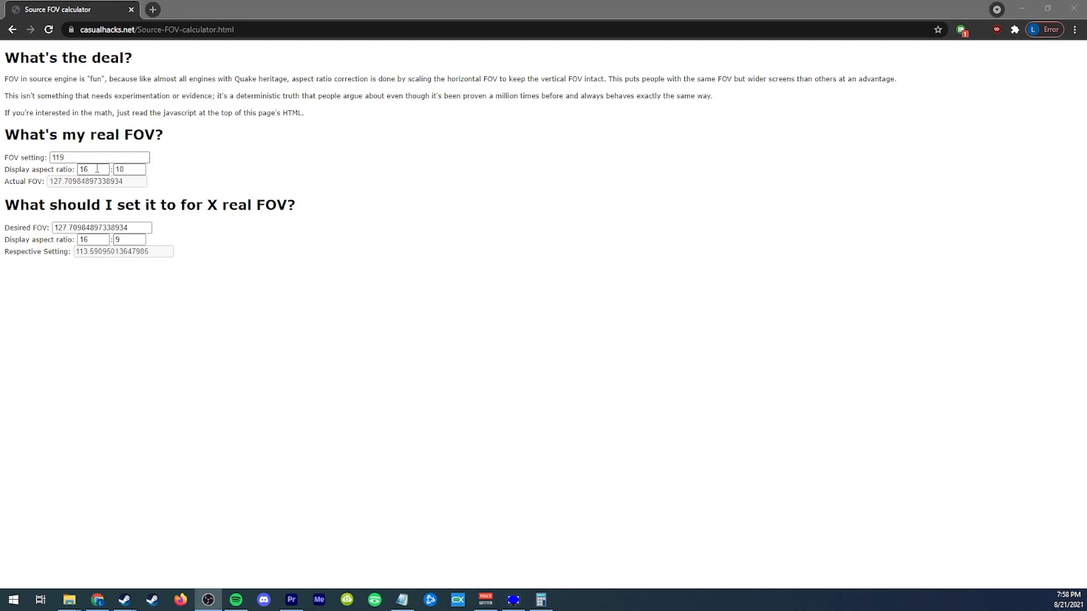
{"action": "left_click_drag", "start_coordinate": [96, 169], "coordinate": [81, 169]}
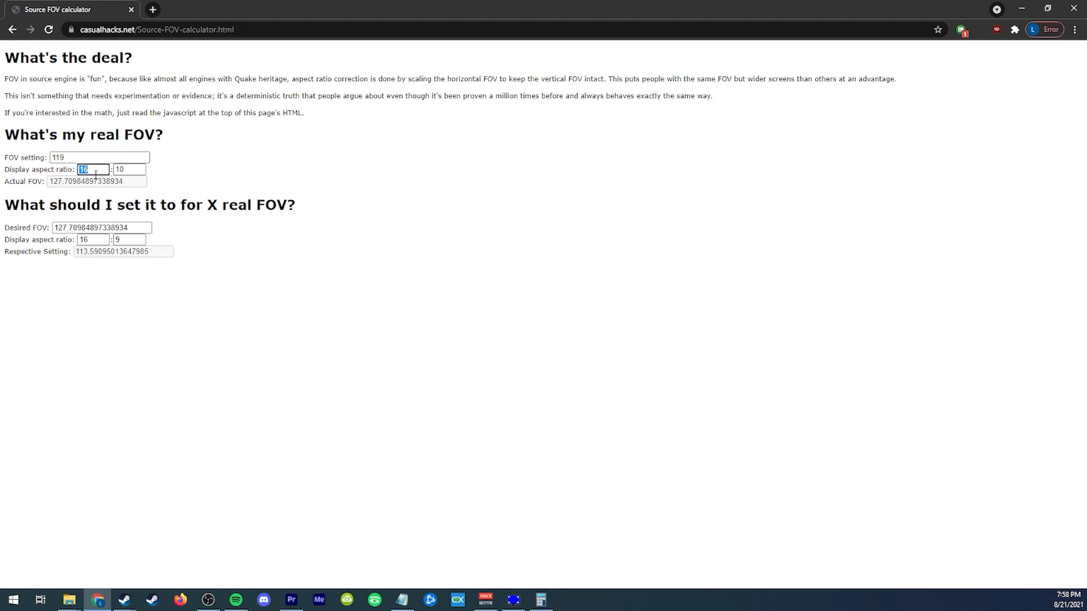
{"action": "type", "text": "1600"}
{"action": "left_click", "coordinate": [138, 169]}
{"action": "type", "text": "80"}
{"action": "left_click_drag", "start_coordinate": [128, 181], "coordinate": [50, 182]}
{"action": "key", "text": "ctrl+c"}
{"action": "triple_click", "coordinate": [93, 227]}
{"action": "key", "text": "ctrl+v"}
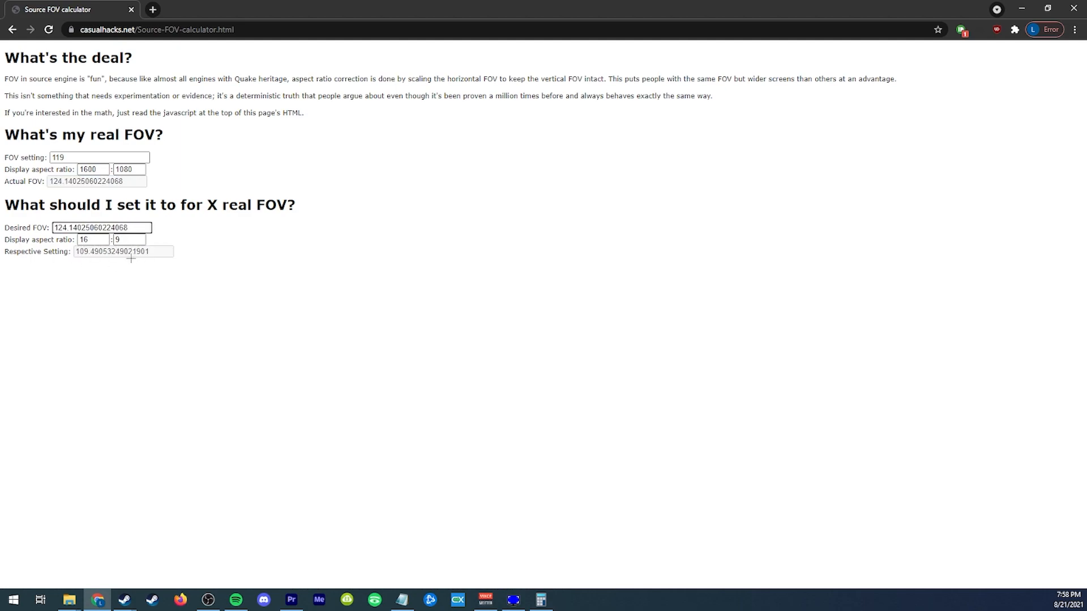
Change the first aspect ratio to 1632:1080 and copy its actual FOV into the desired FOV for 16:9.
{"action": "left_click", "coordinate": [95, 169]}
{"action": "double_click", "coordinate": [95, 170]}
{"action": "type", "text": "16"}
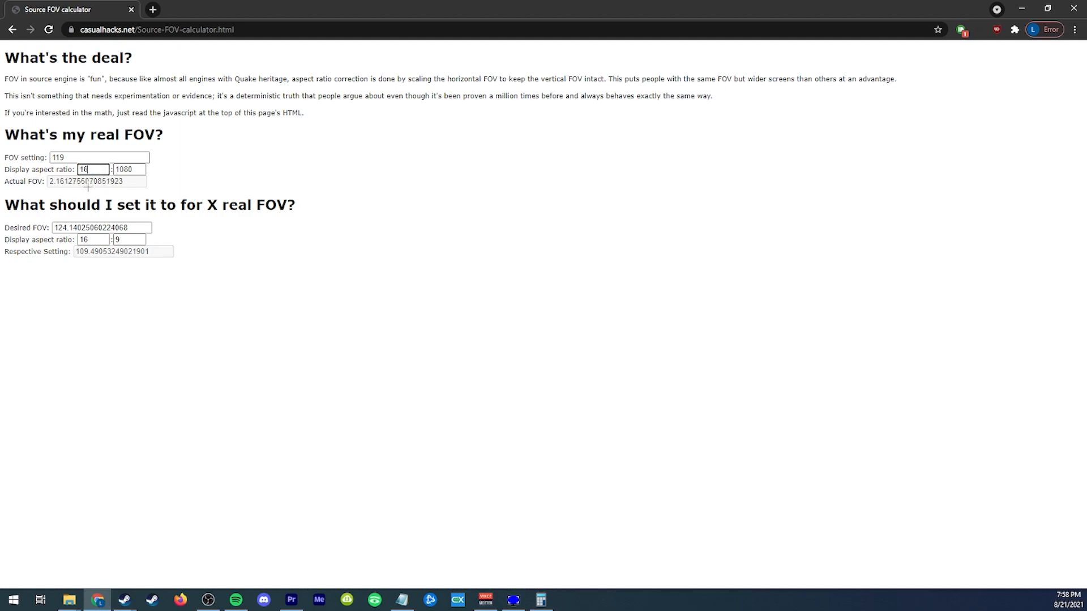
{"action": "type", "text": "32"}
{"action": "double_click", "coordinate": [120, 181]}
{"action": "left_click", "coordinate": [116, 228]}
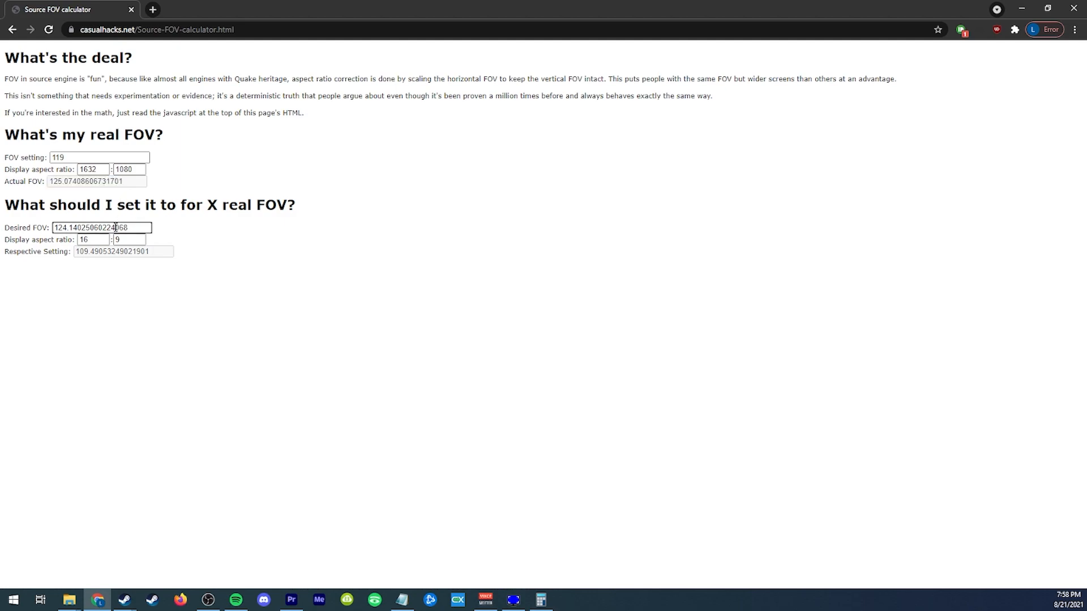
{"action": "key", "text": "ctrl+a"}
{"action": "key", "text": "ctrl+v"}
{"action": "left_click", "coordinate": [231, 287]}
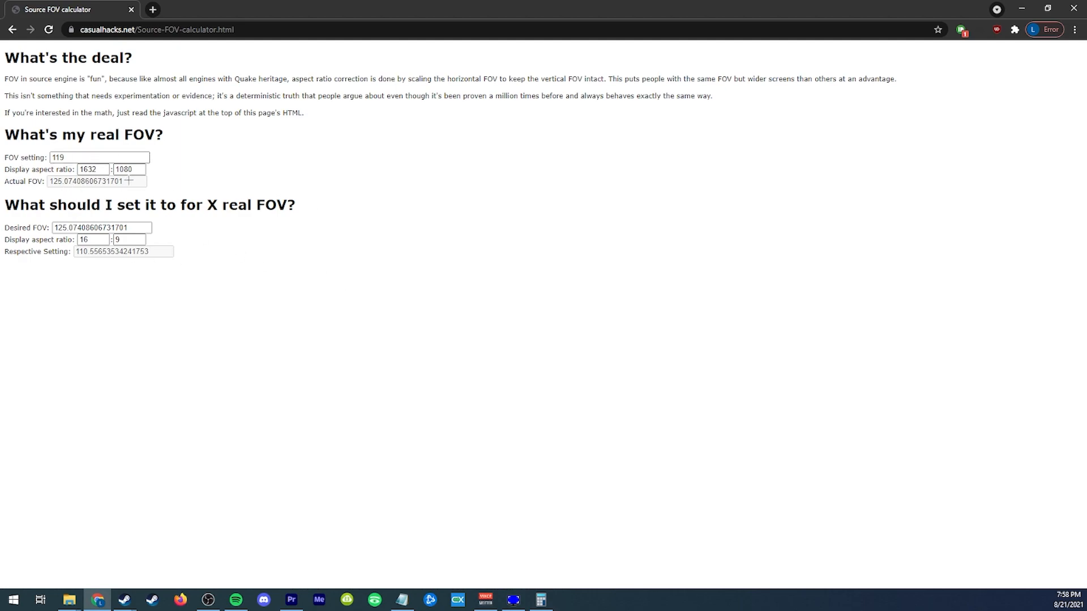
Change the first aspect ratio to 1568:1080 and copy its actual FOV into the desired FOV for 16:9.
{"action": "left_click", "coordinate": [98, 170]}
{"action": "double_click", "coordinate": [99, 170]}
{"action": "type", "text": "1568"}
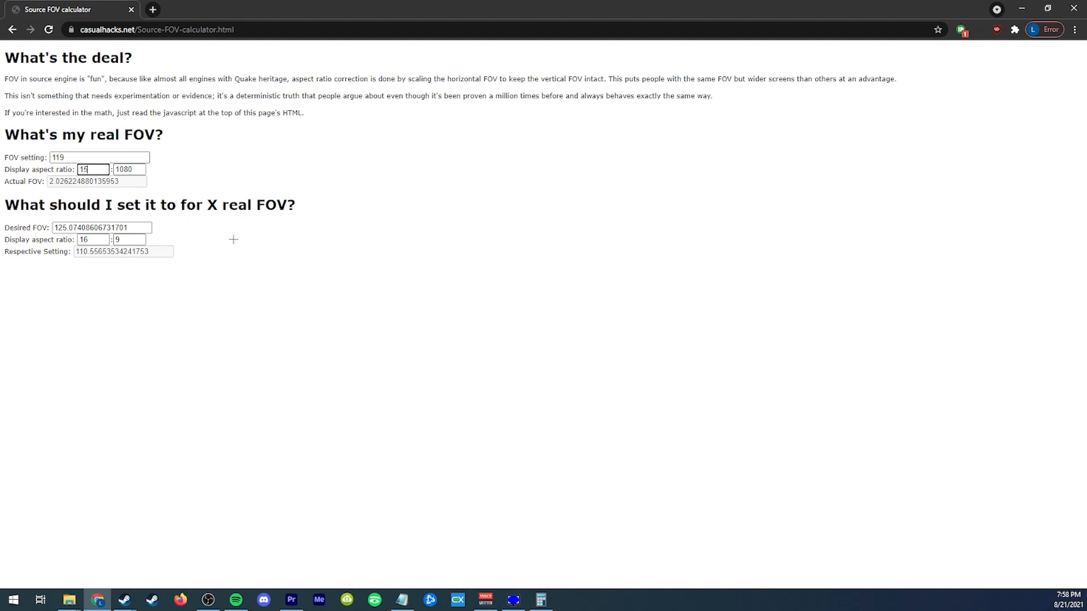
{"action": "left_click", "coordinate": [141, 172]}
{"action": "left_click", "coordinate": [105, 193]}
{"action": "double_click", "coordinate": [128, 182]}
{"action": "key", "text": "ctrl+c"}
{"action": "double_click", "coordinate": [91, 227]}
{"action": "key", "text": "ctrl+v"}
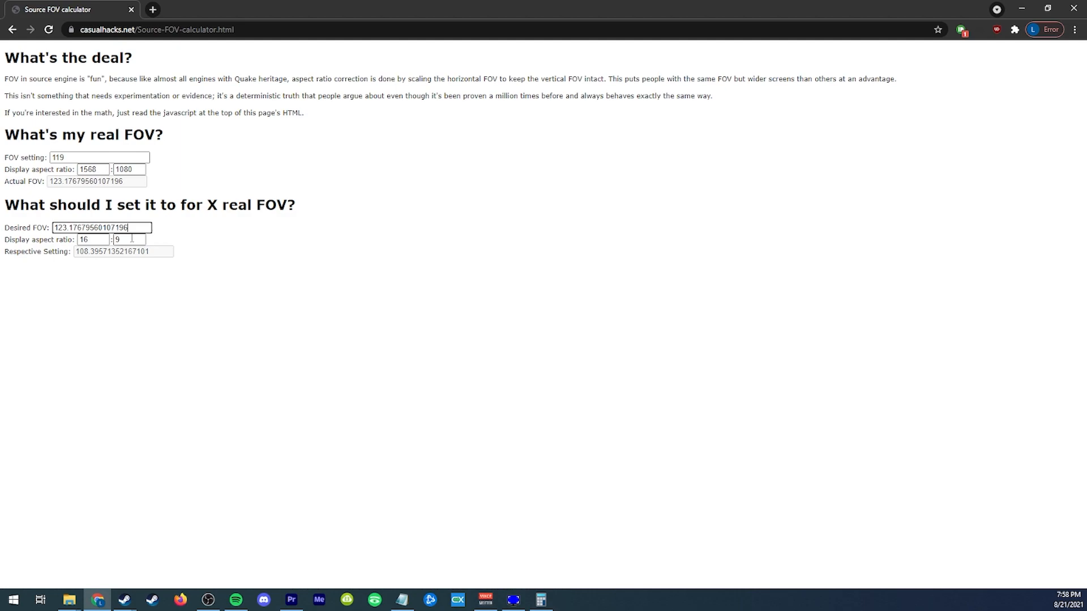
Compare the calculated 16:9 respective setting with the cl_fovscale "1.55" comment in autoexec.cfg.
{"action": "double_click", "coordinate": [81, 249]}
{"action": "left_click", "coordinate": [75, 251]}
{"action": "left_click", "coordinate": [402, 599]}
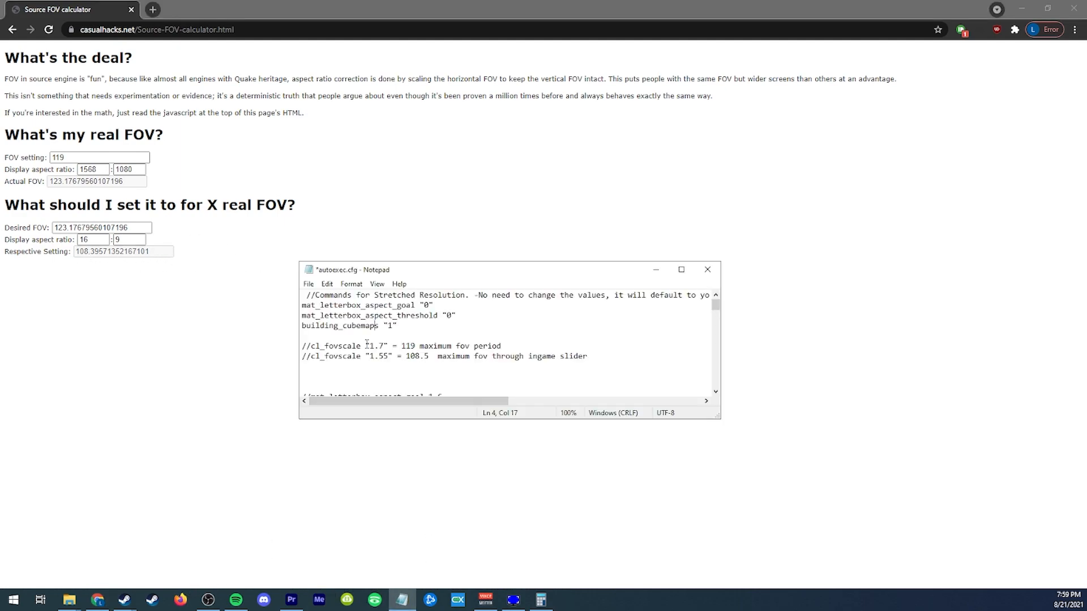
{"action": "left_click_drag", "start_coordinate": [423, 357], "coordinate": [398, 357]}
{"action": "left_click", "coordinate": [422, 356]}
{"action": "left_click", "coordinate": [116, 253]}
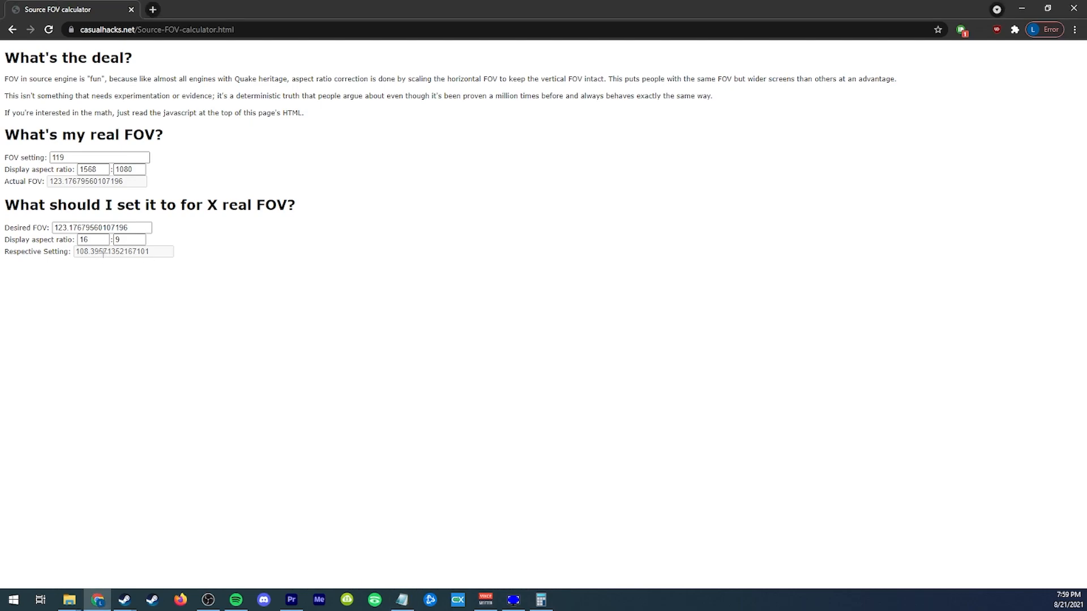